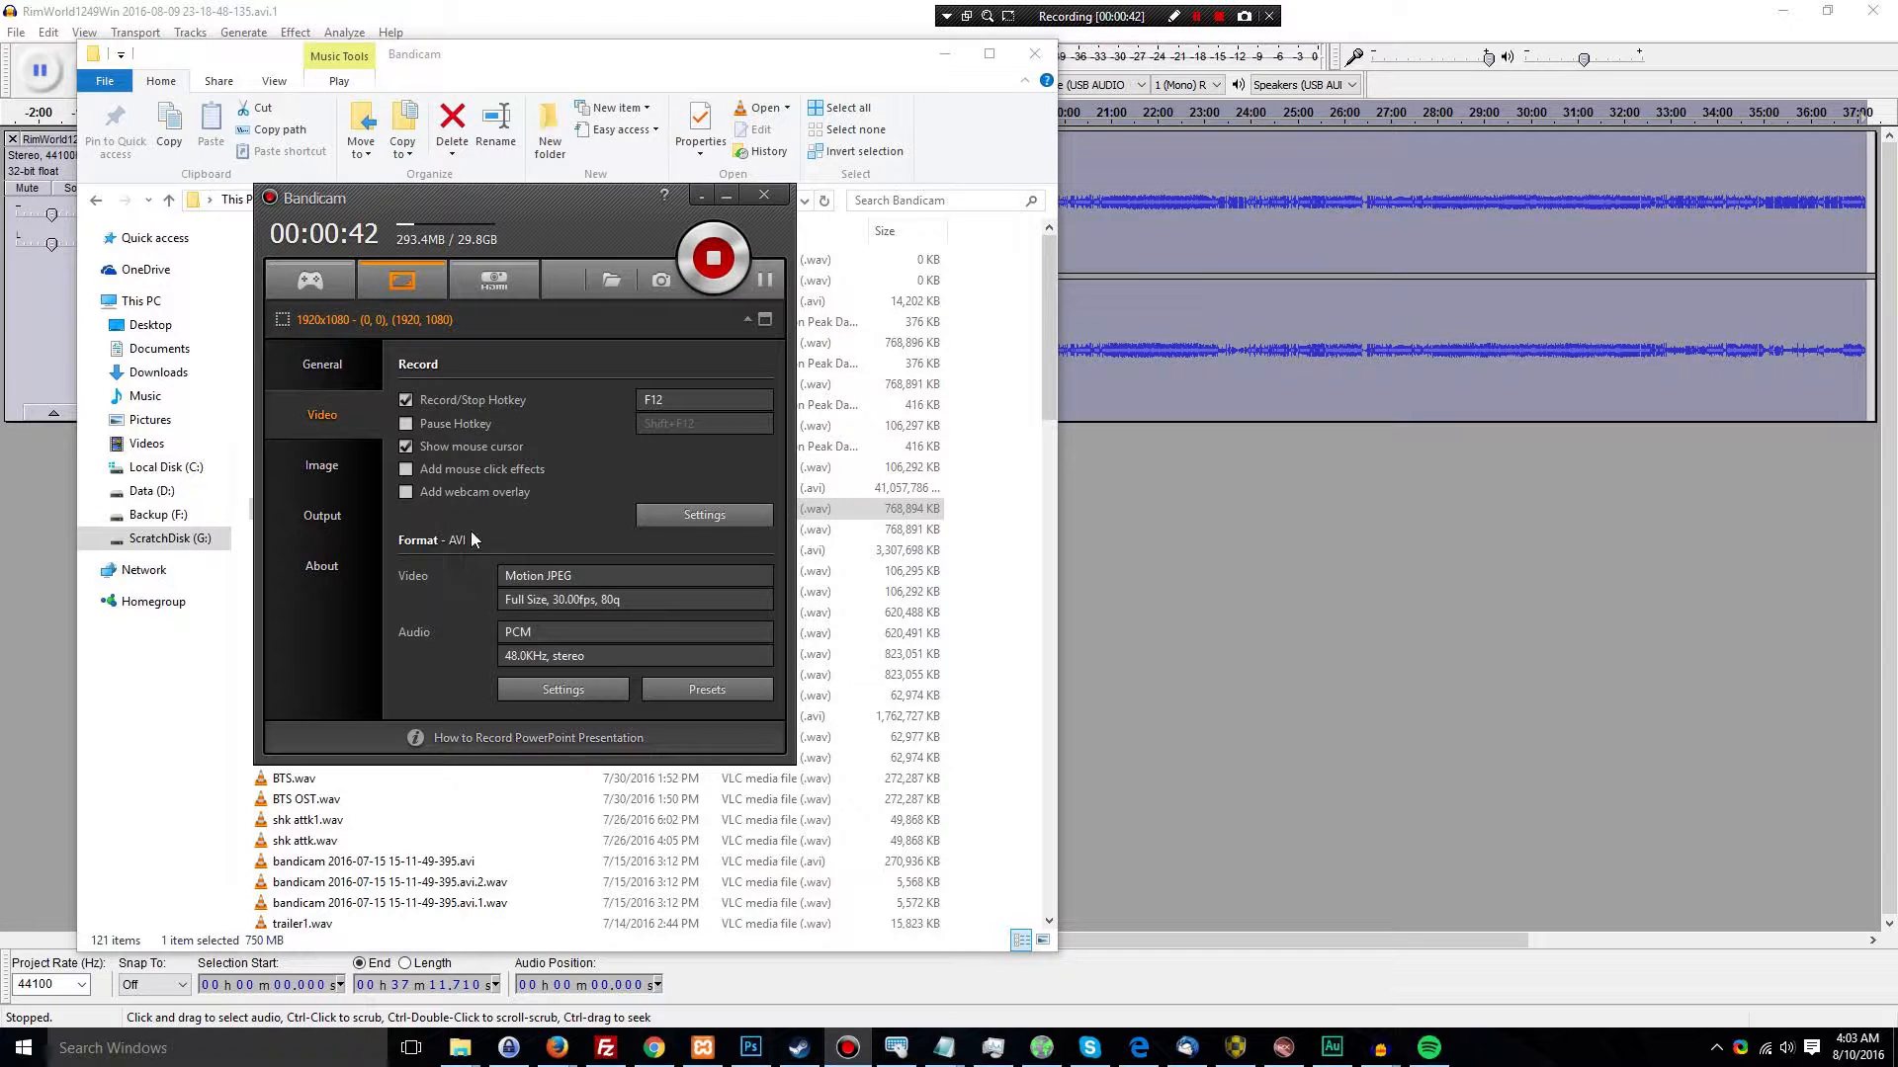
Move the Bandicam window clear of the file list and examine the RimWorld 23-18-48-135 recording's .avi file and its two separate .wav tracks
left_click_drag(609, 207, 1525, 269)
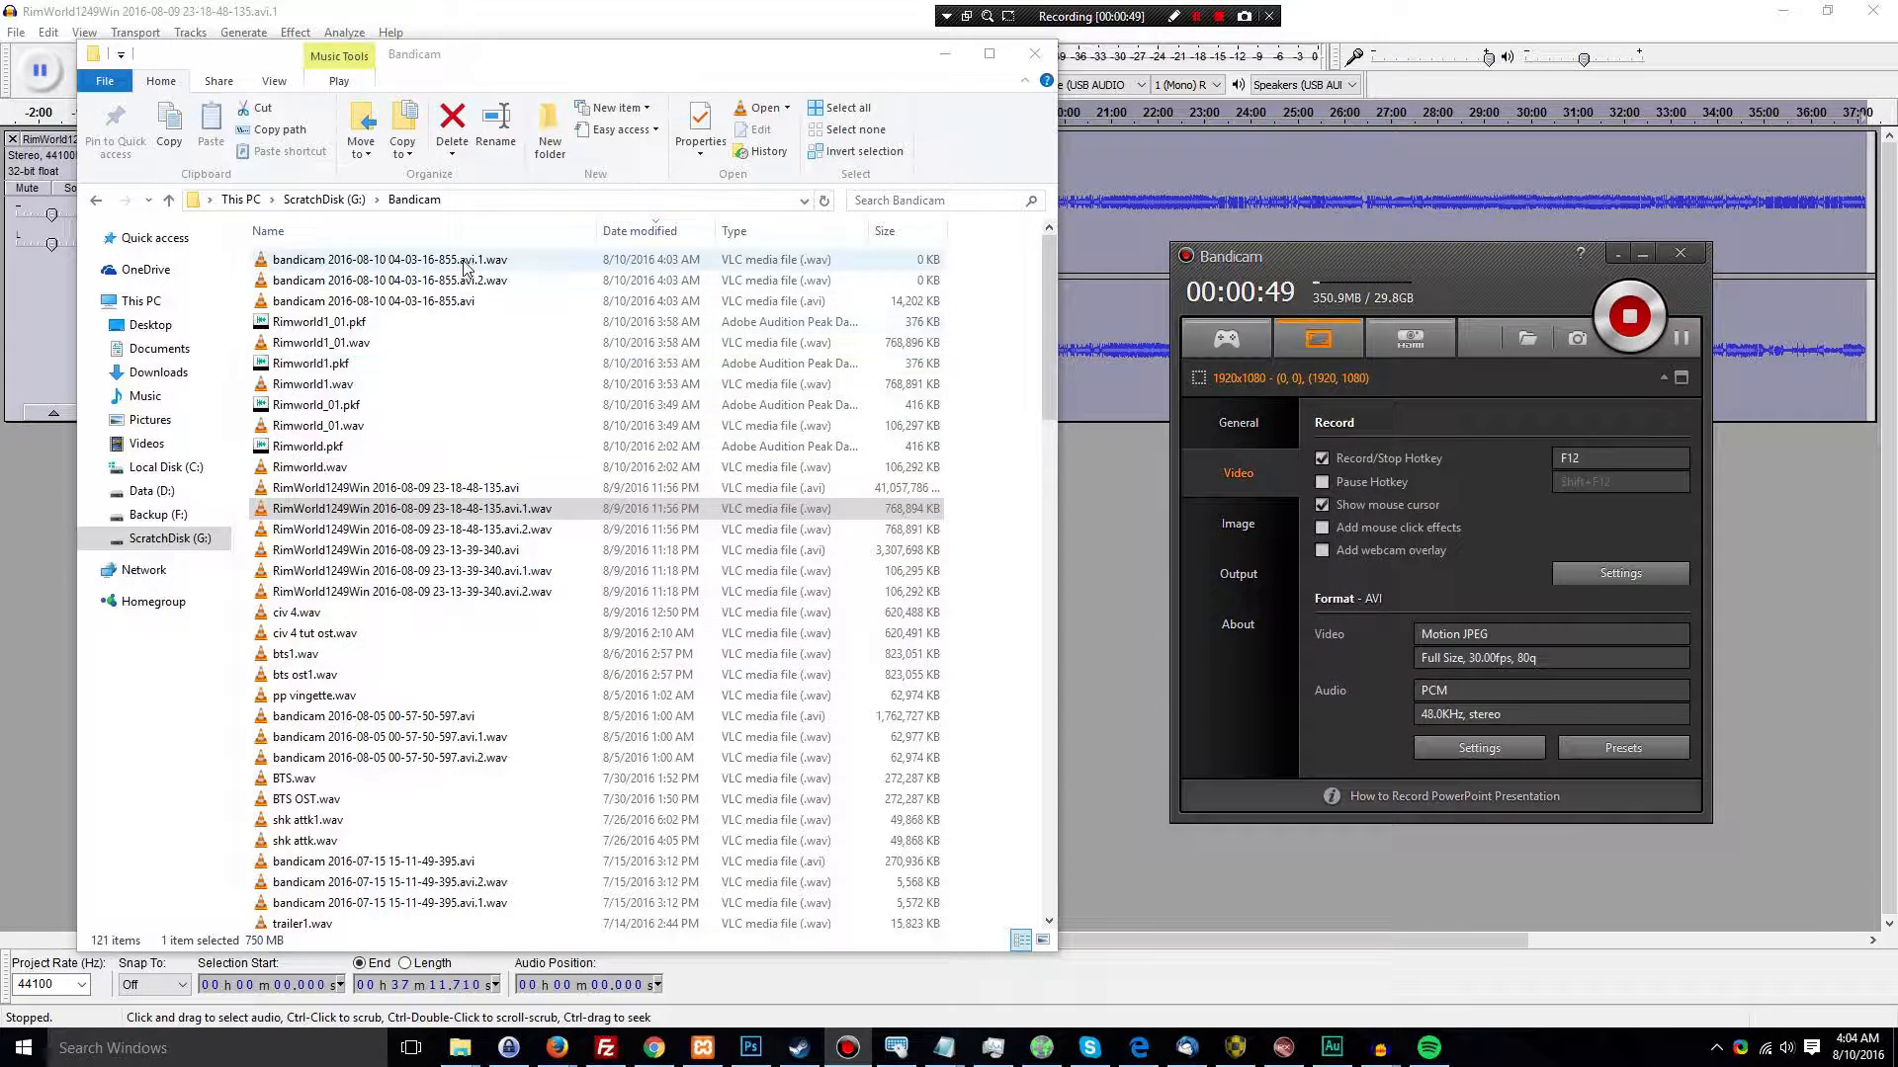
left_click(471, 488)
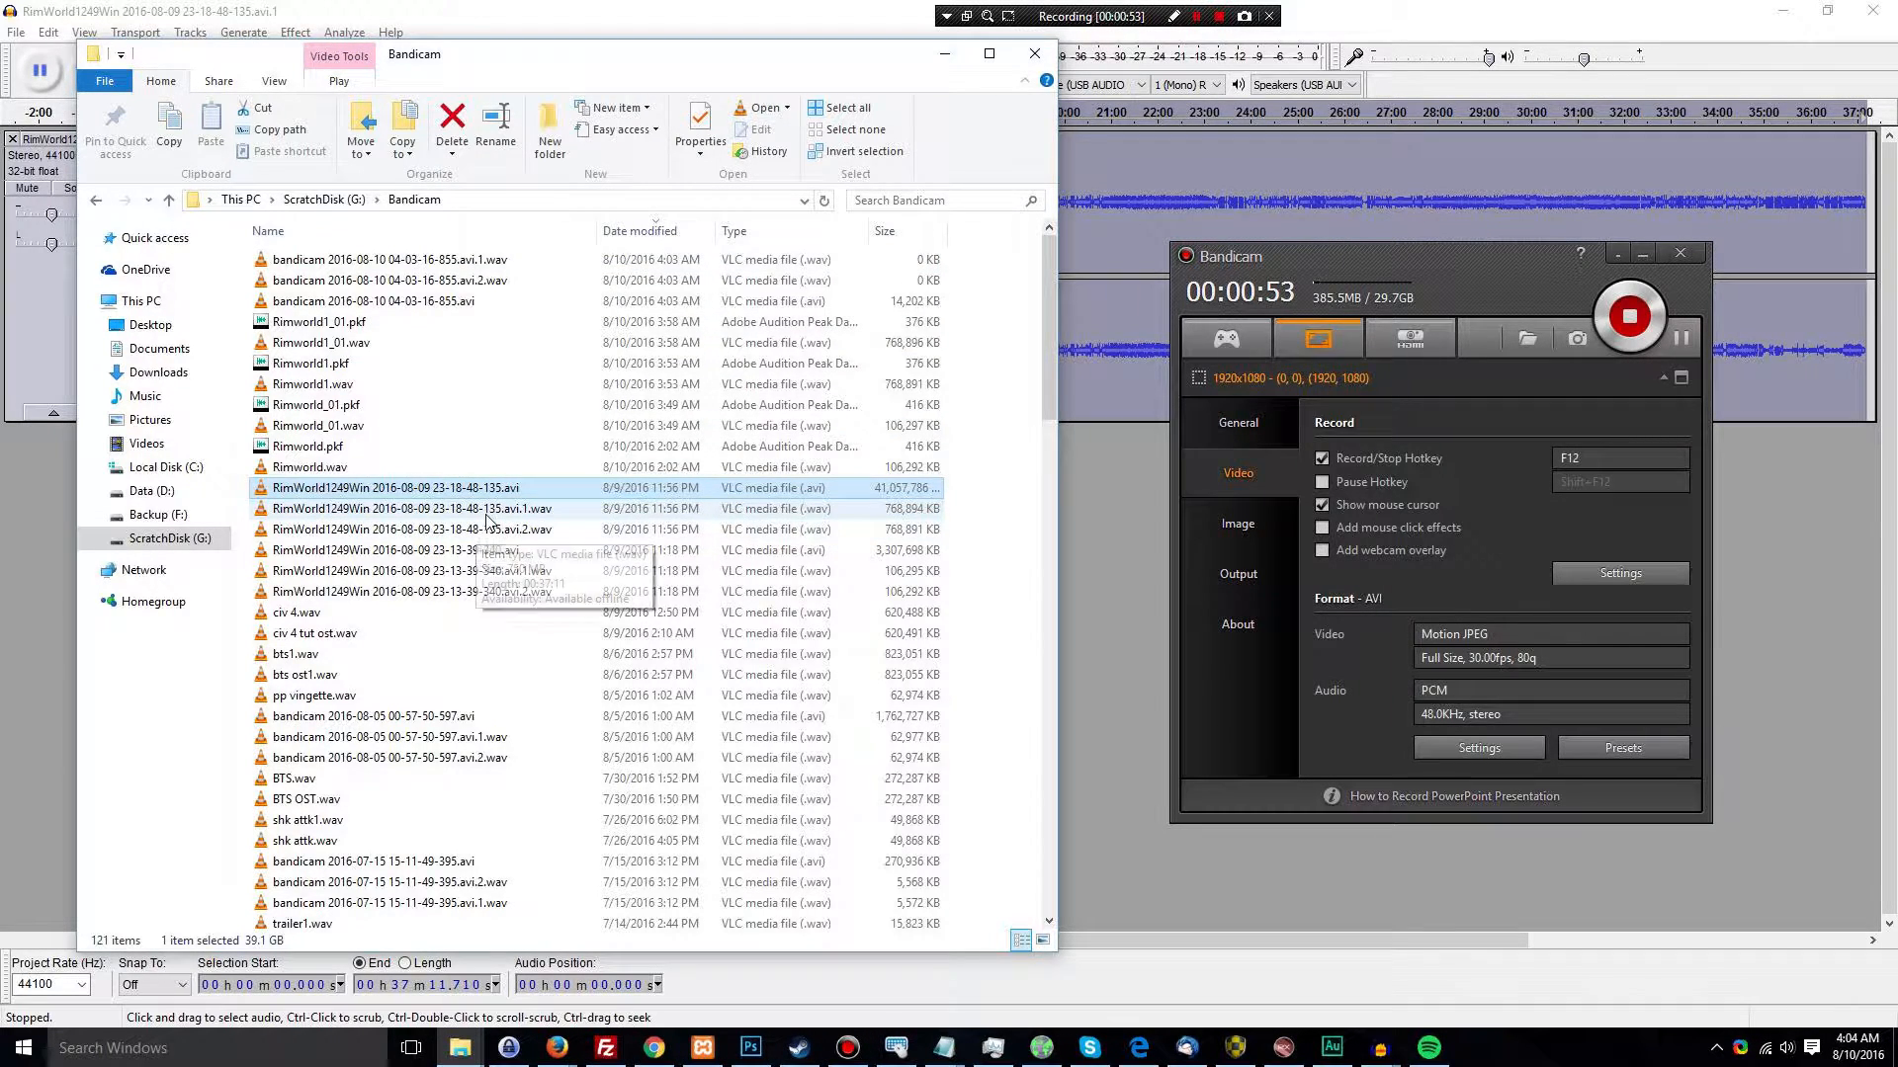
left_click(490, 510)
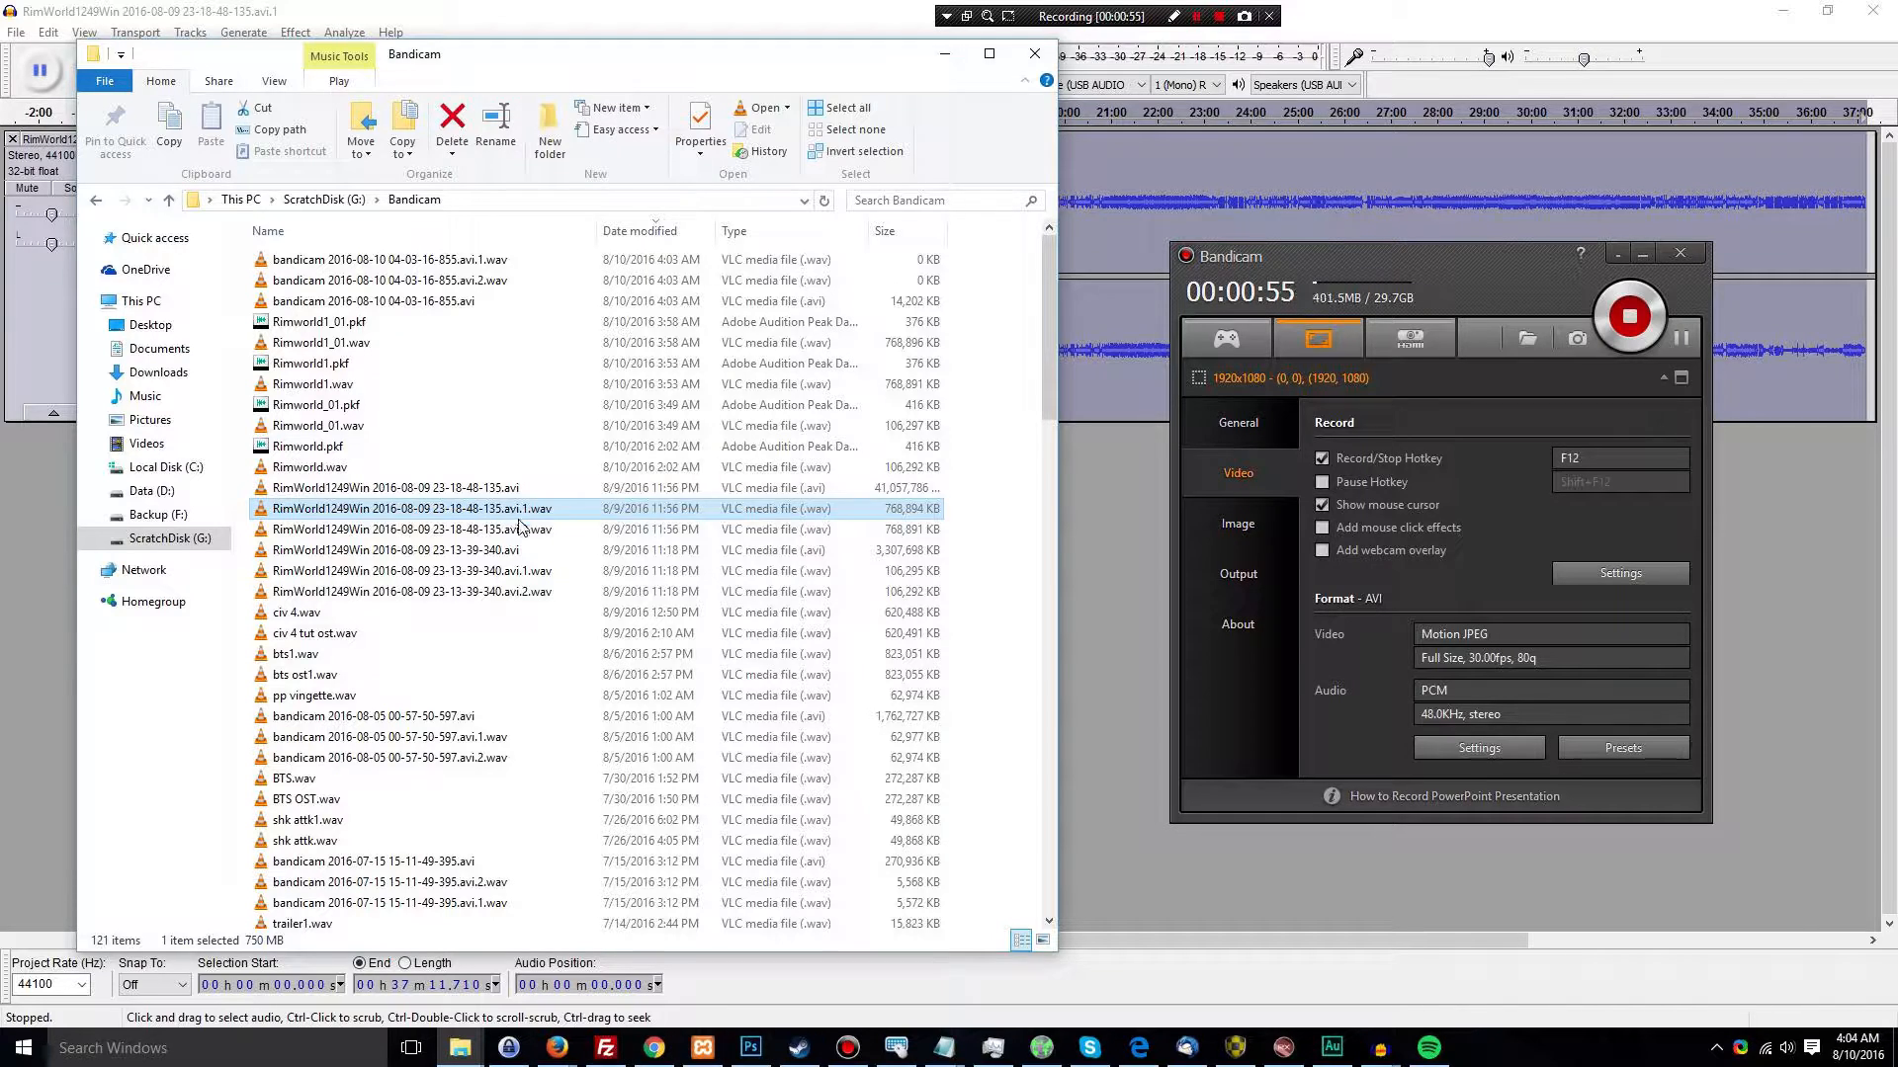
left_click(516, 489)
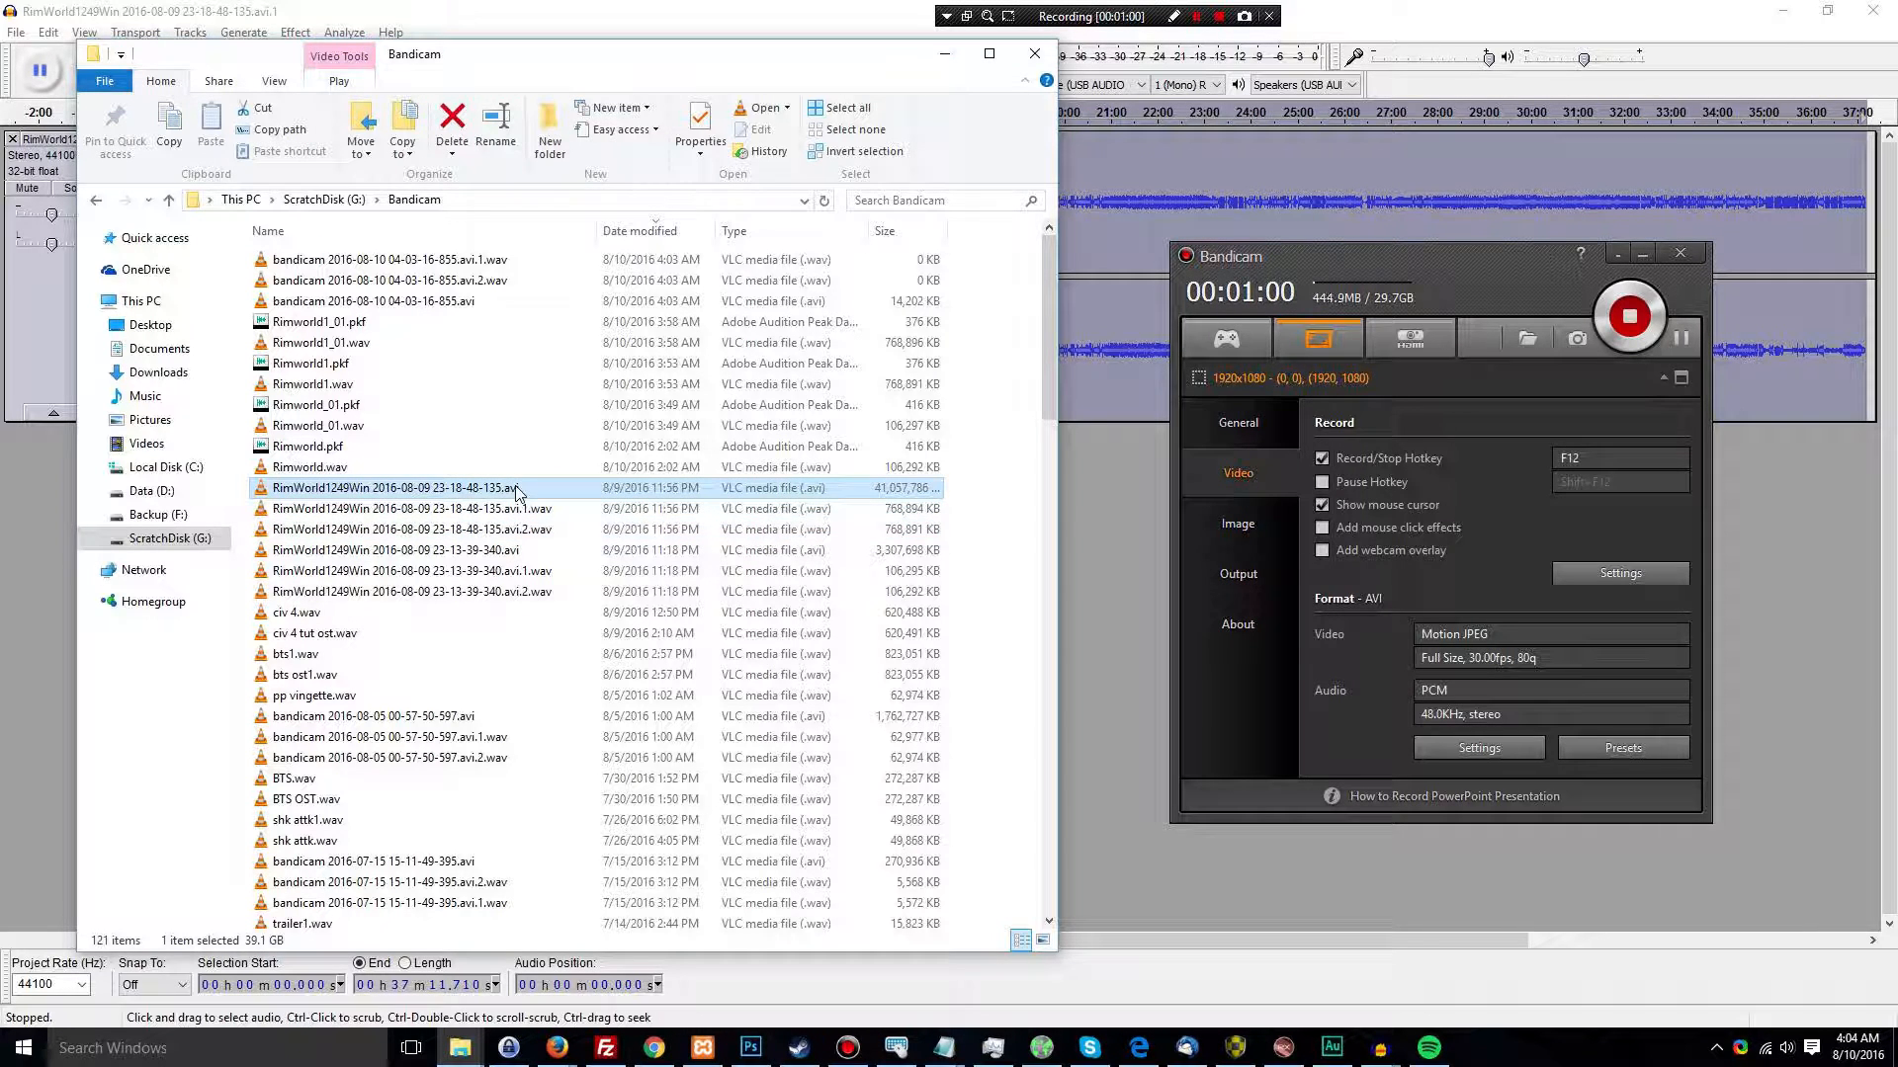
left_click(512, 513)
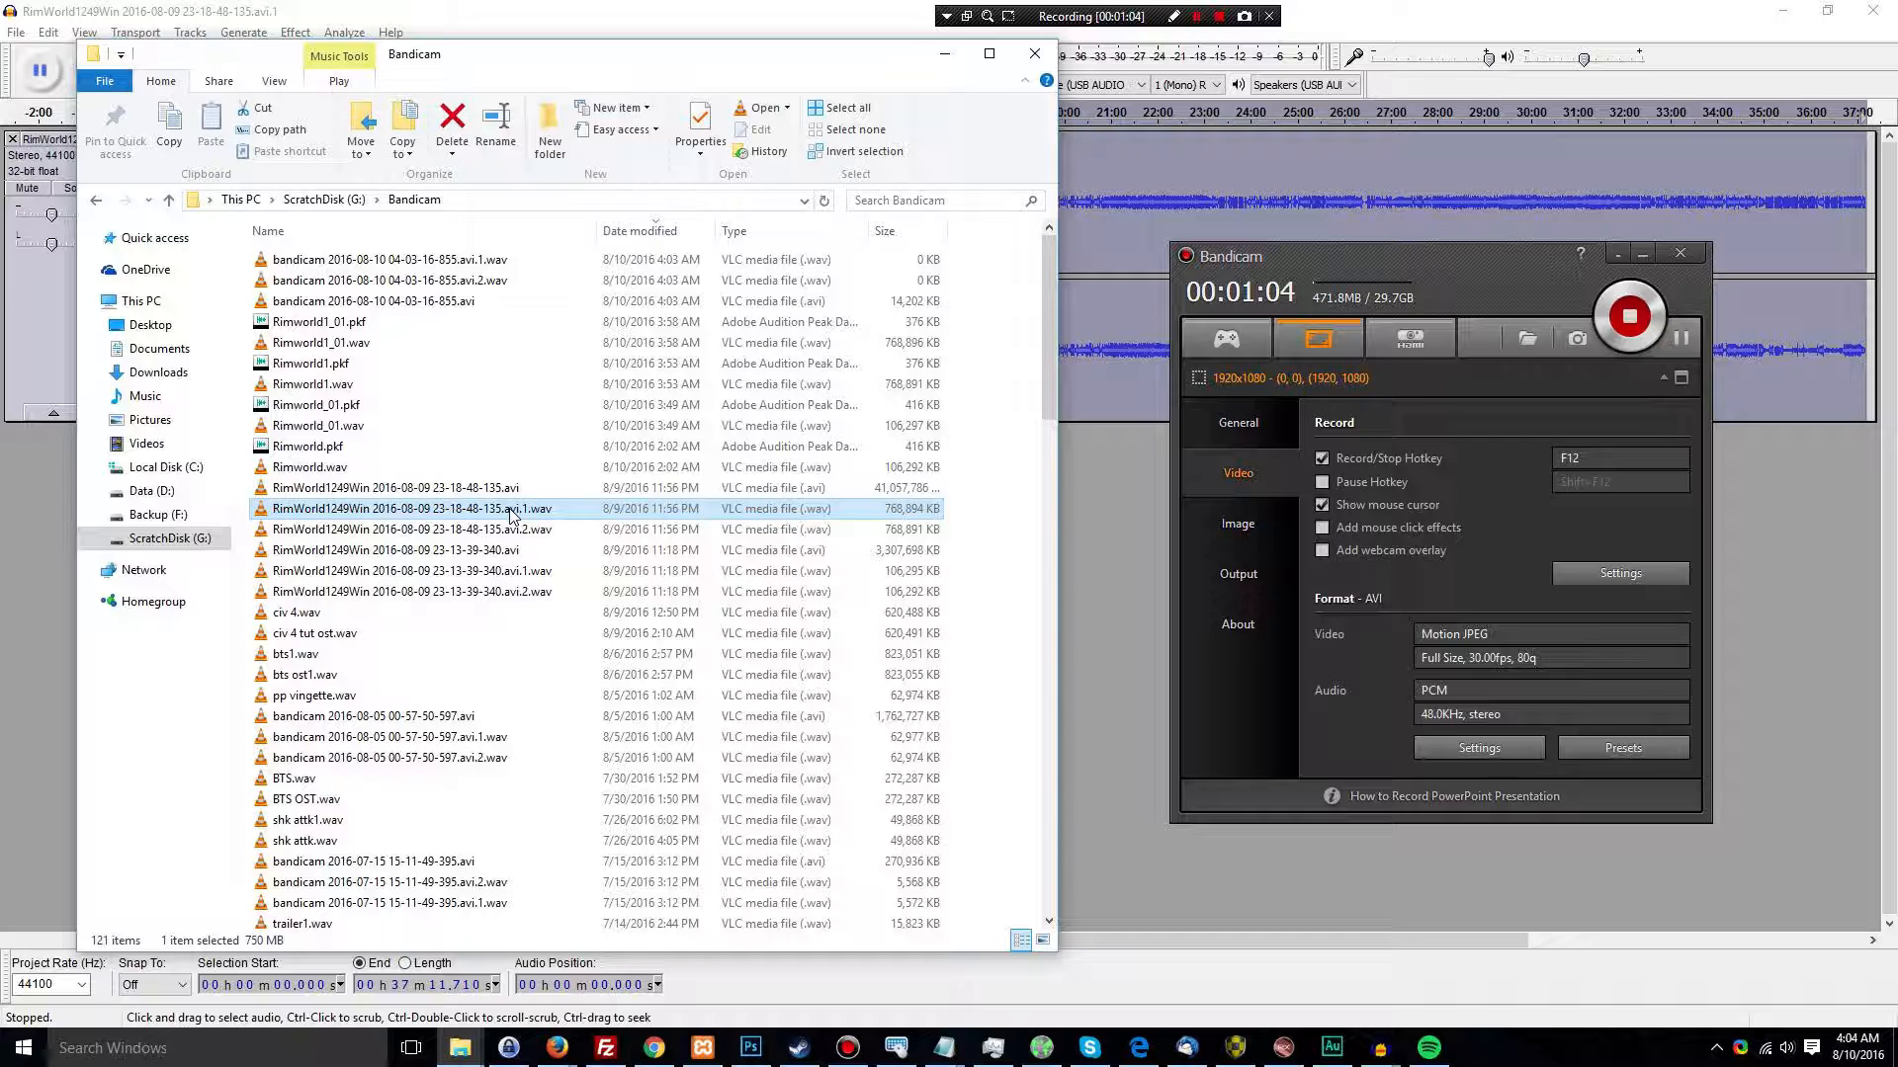
left_click(512, 531)
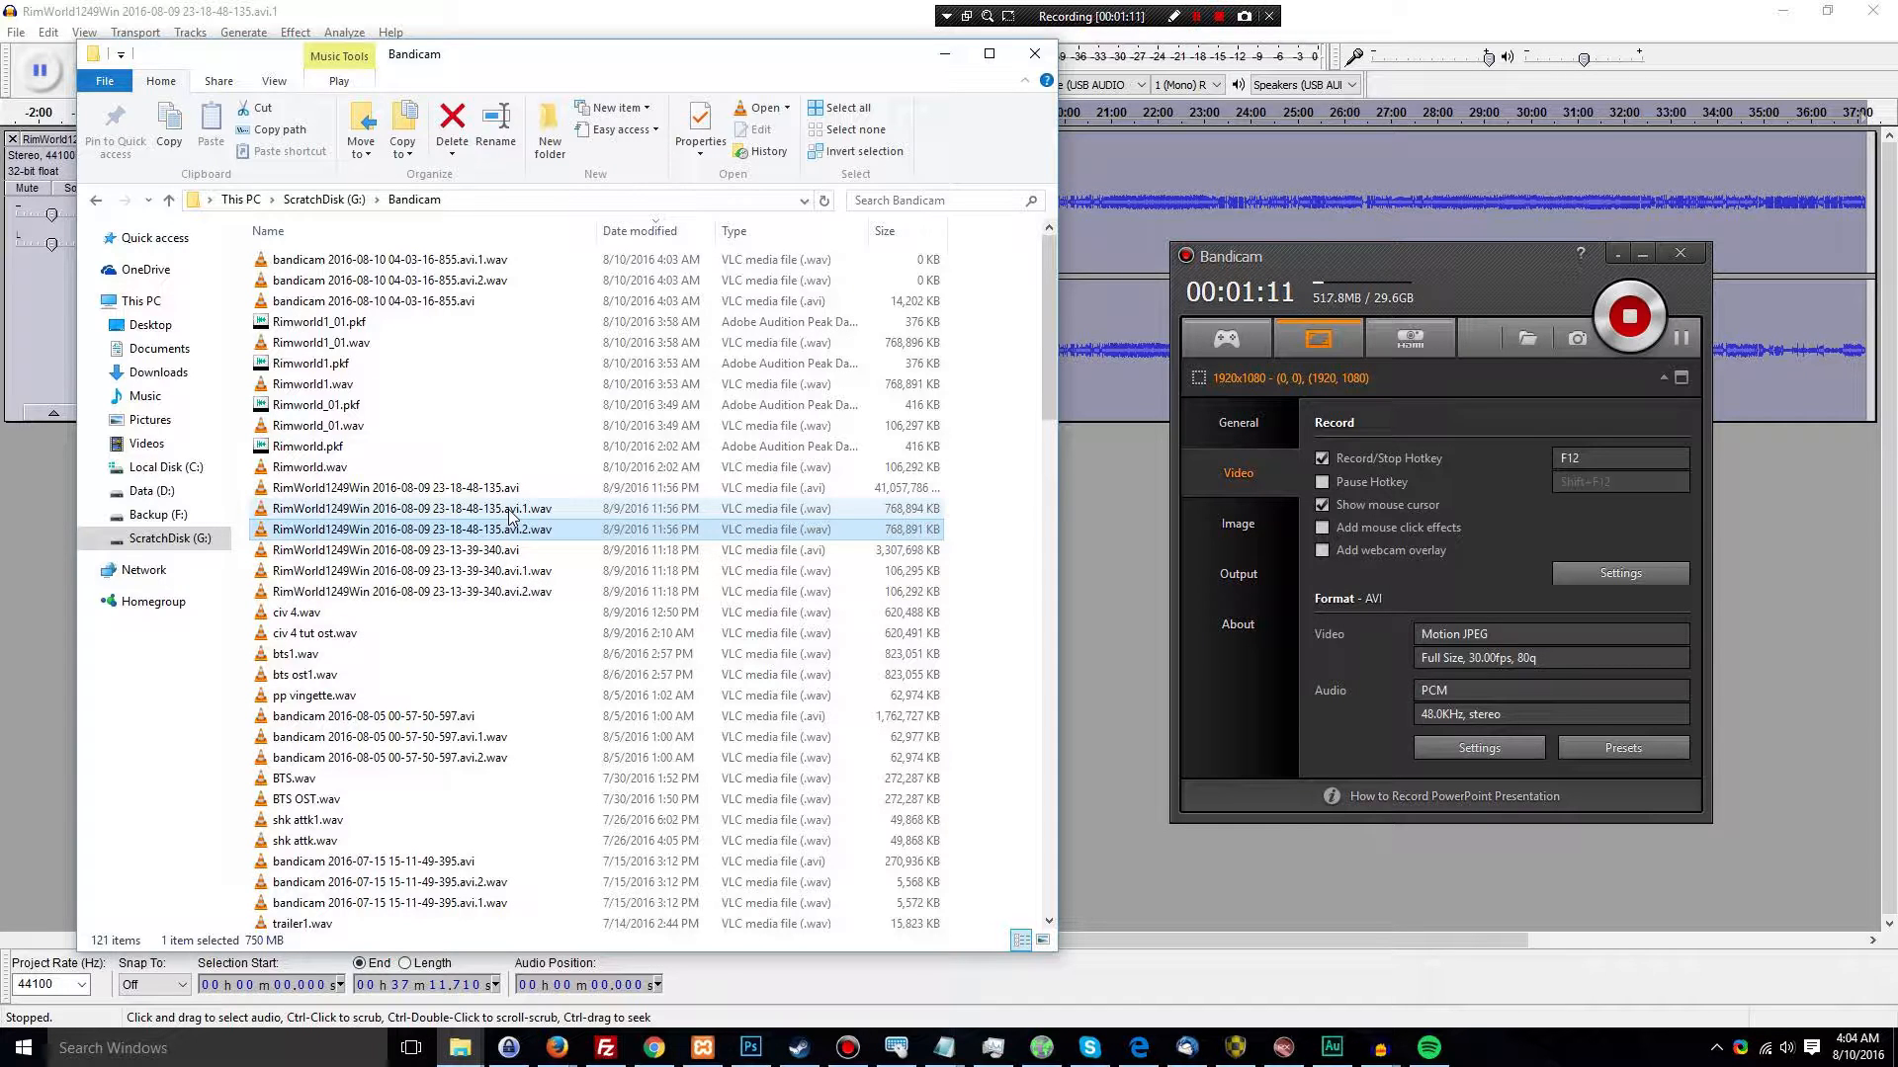
left_click(512, 510)
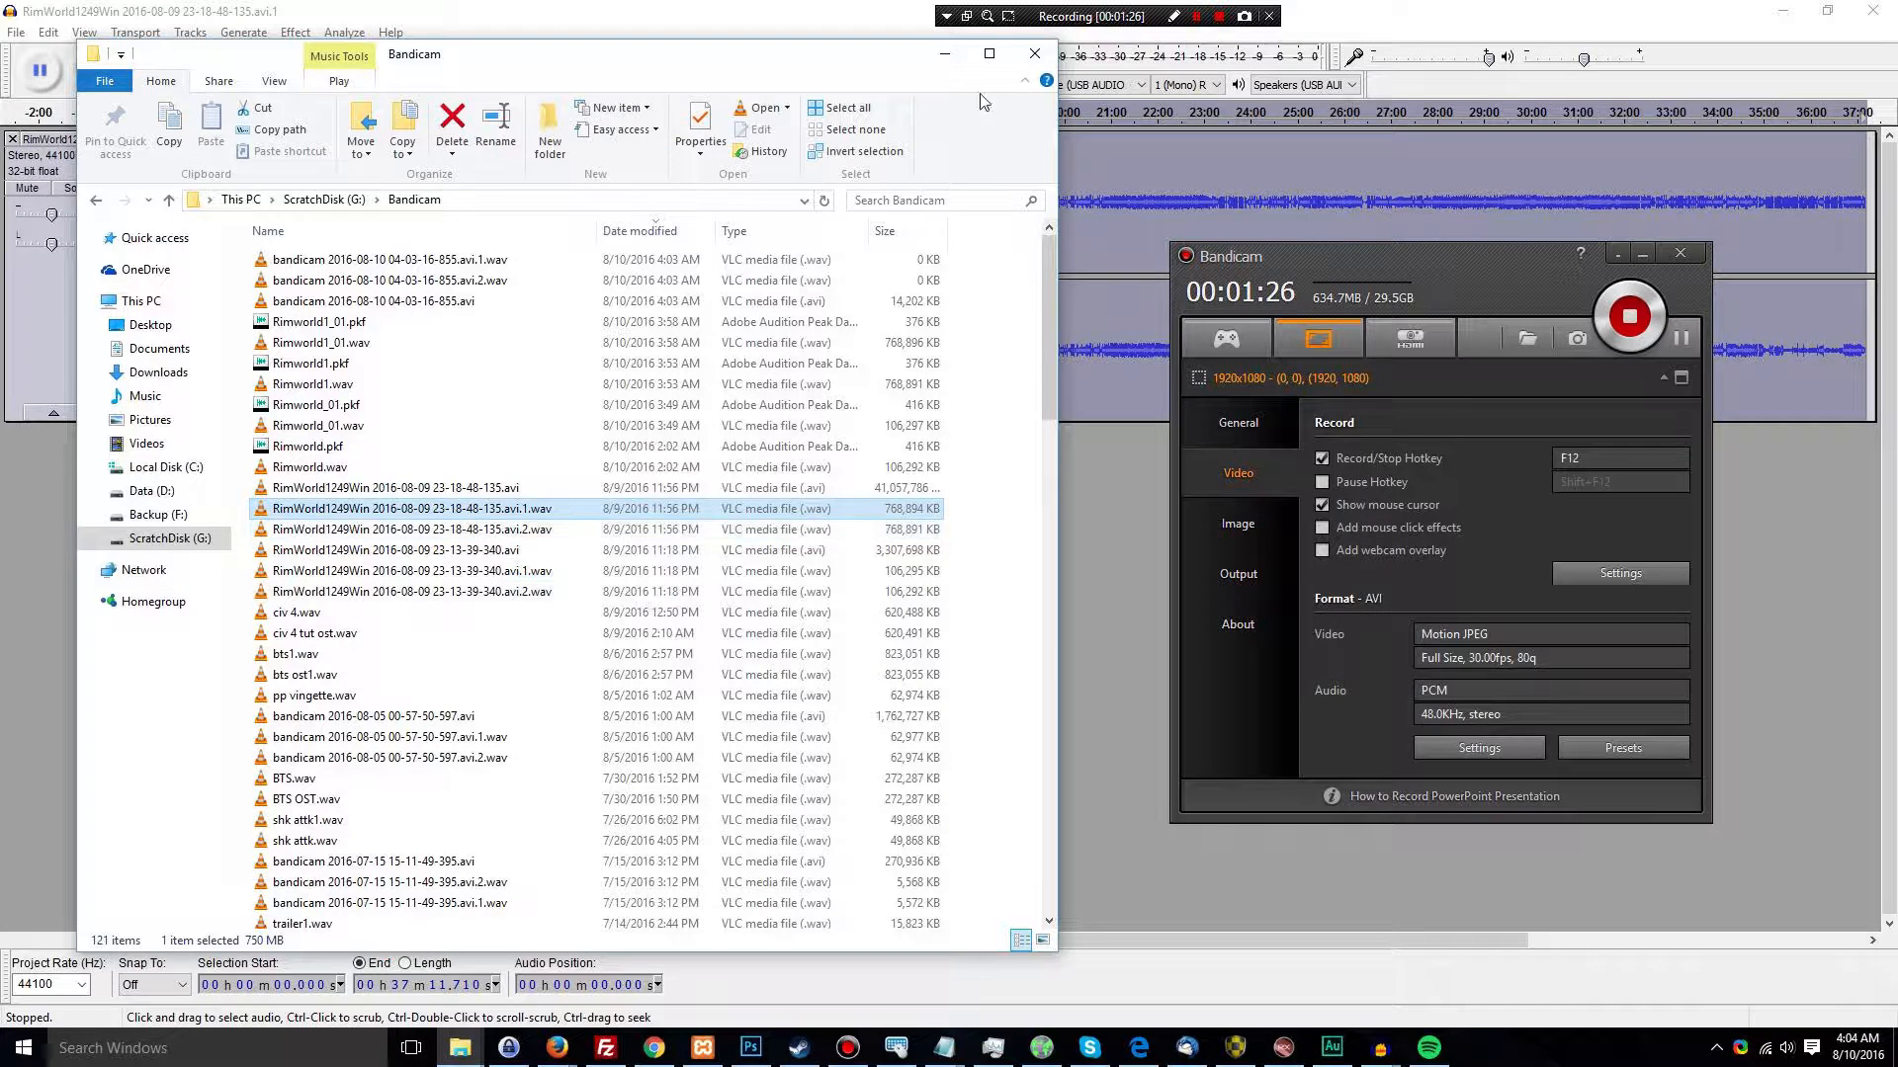
Minimize the file window, switch to iZotope RX 5 and inspect the processed voice recording around 13:42
left_click(942, 57)
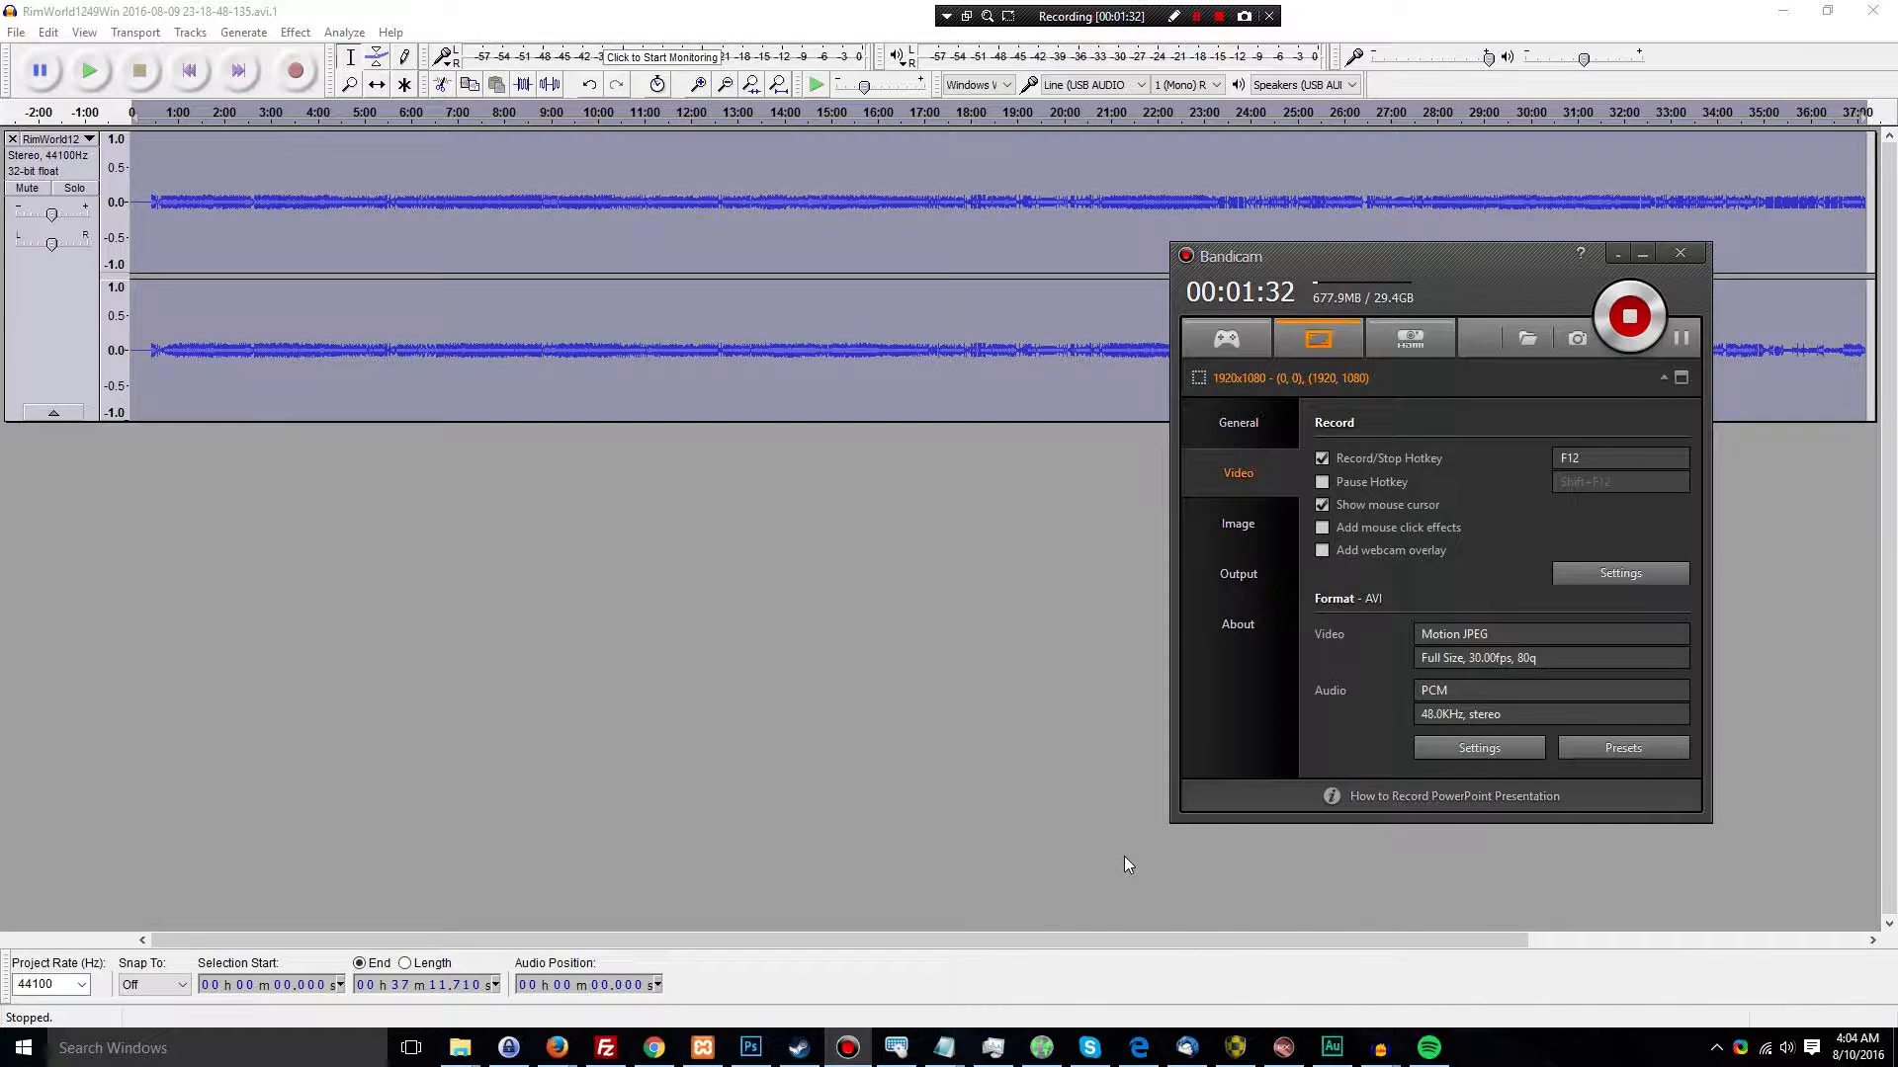
left_click(1288, 1053)
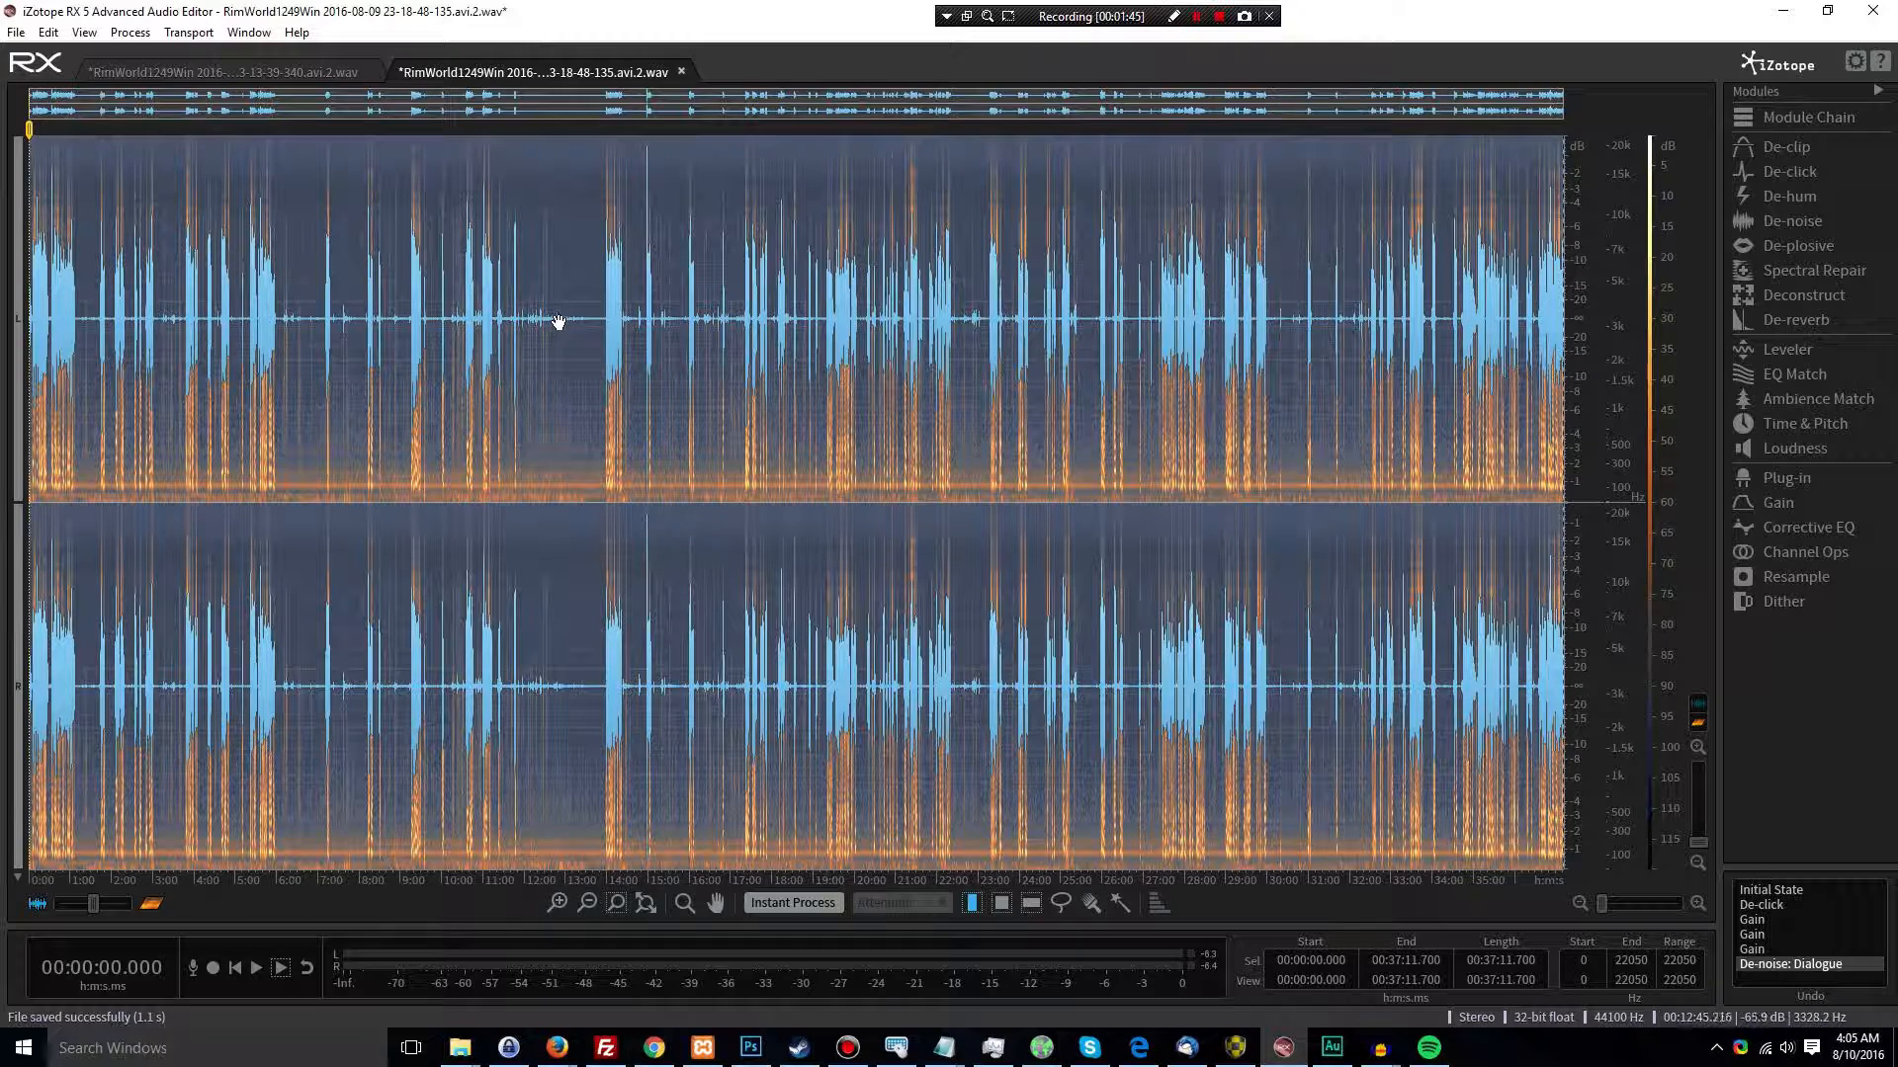
left_click(594, 318)
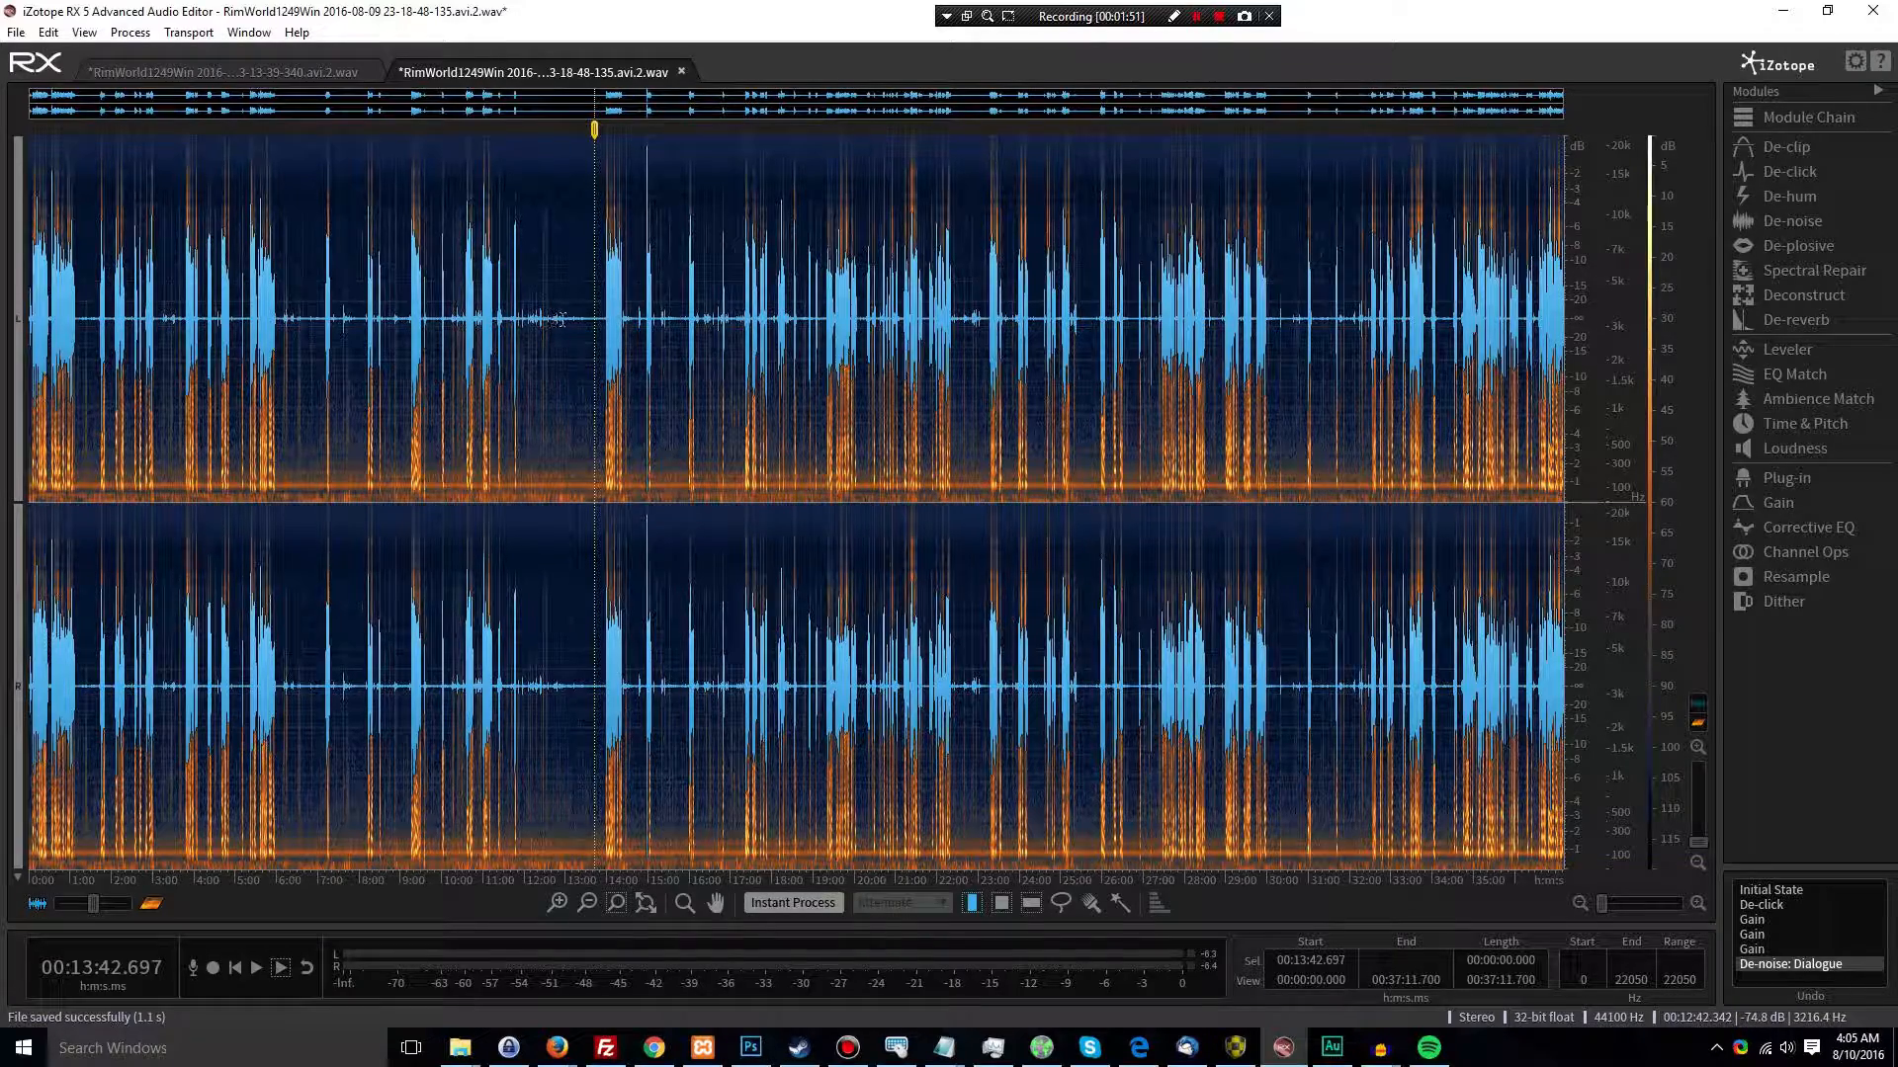
scroll(559, 320, "up", 2)
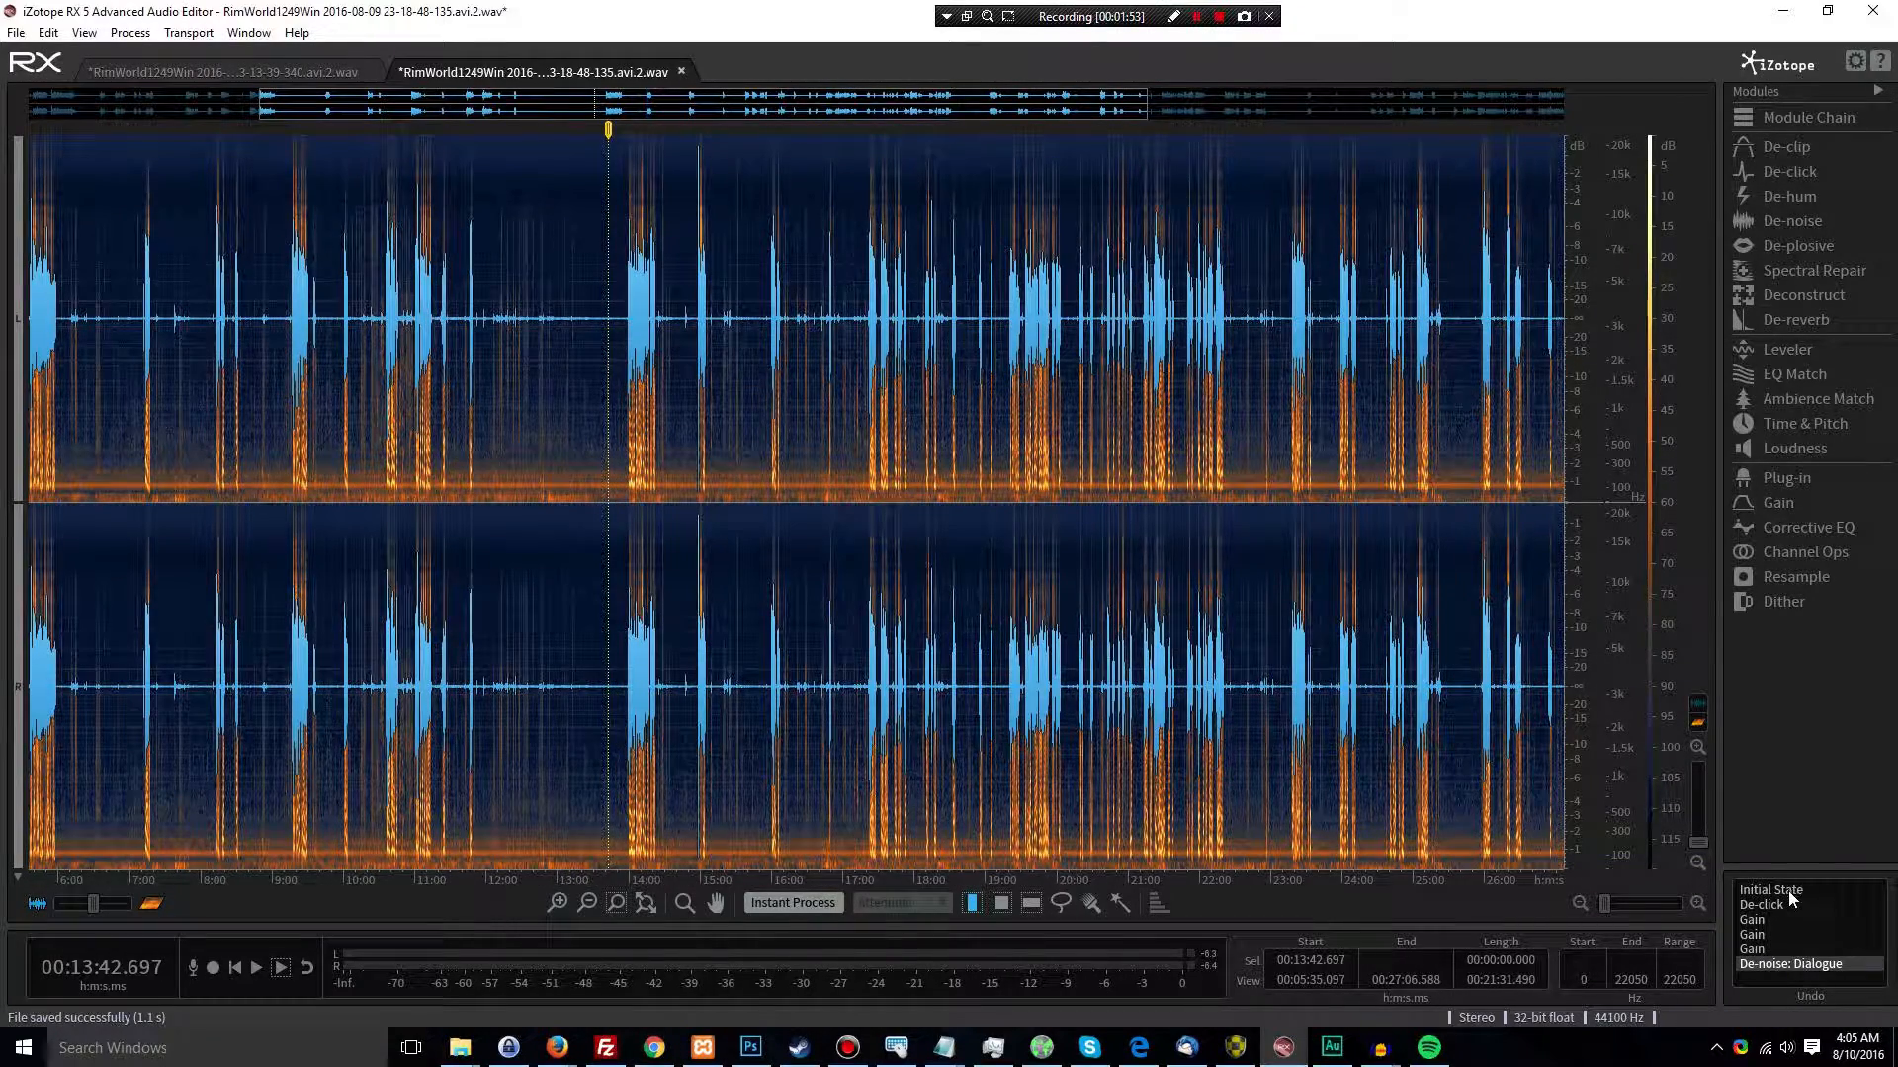
Set the history back to Initial State and examine the unprocessed noise in the quiet stretch before 14:00
left_click(1787, 887)
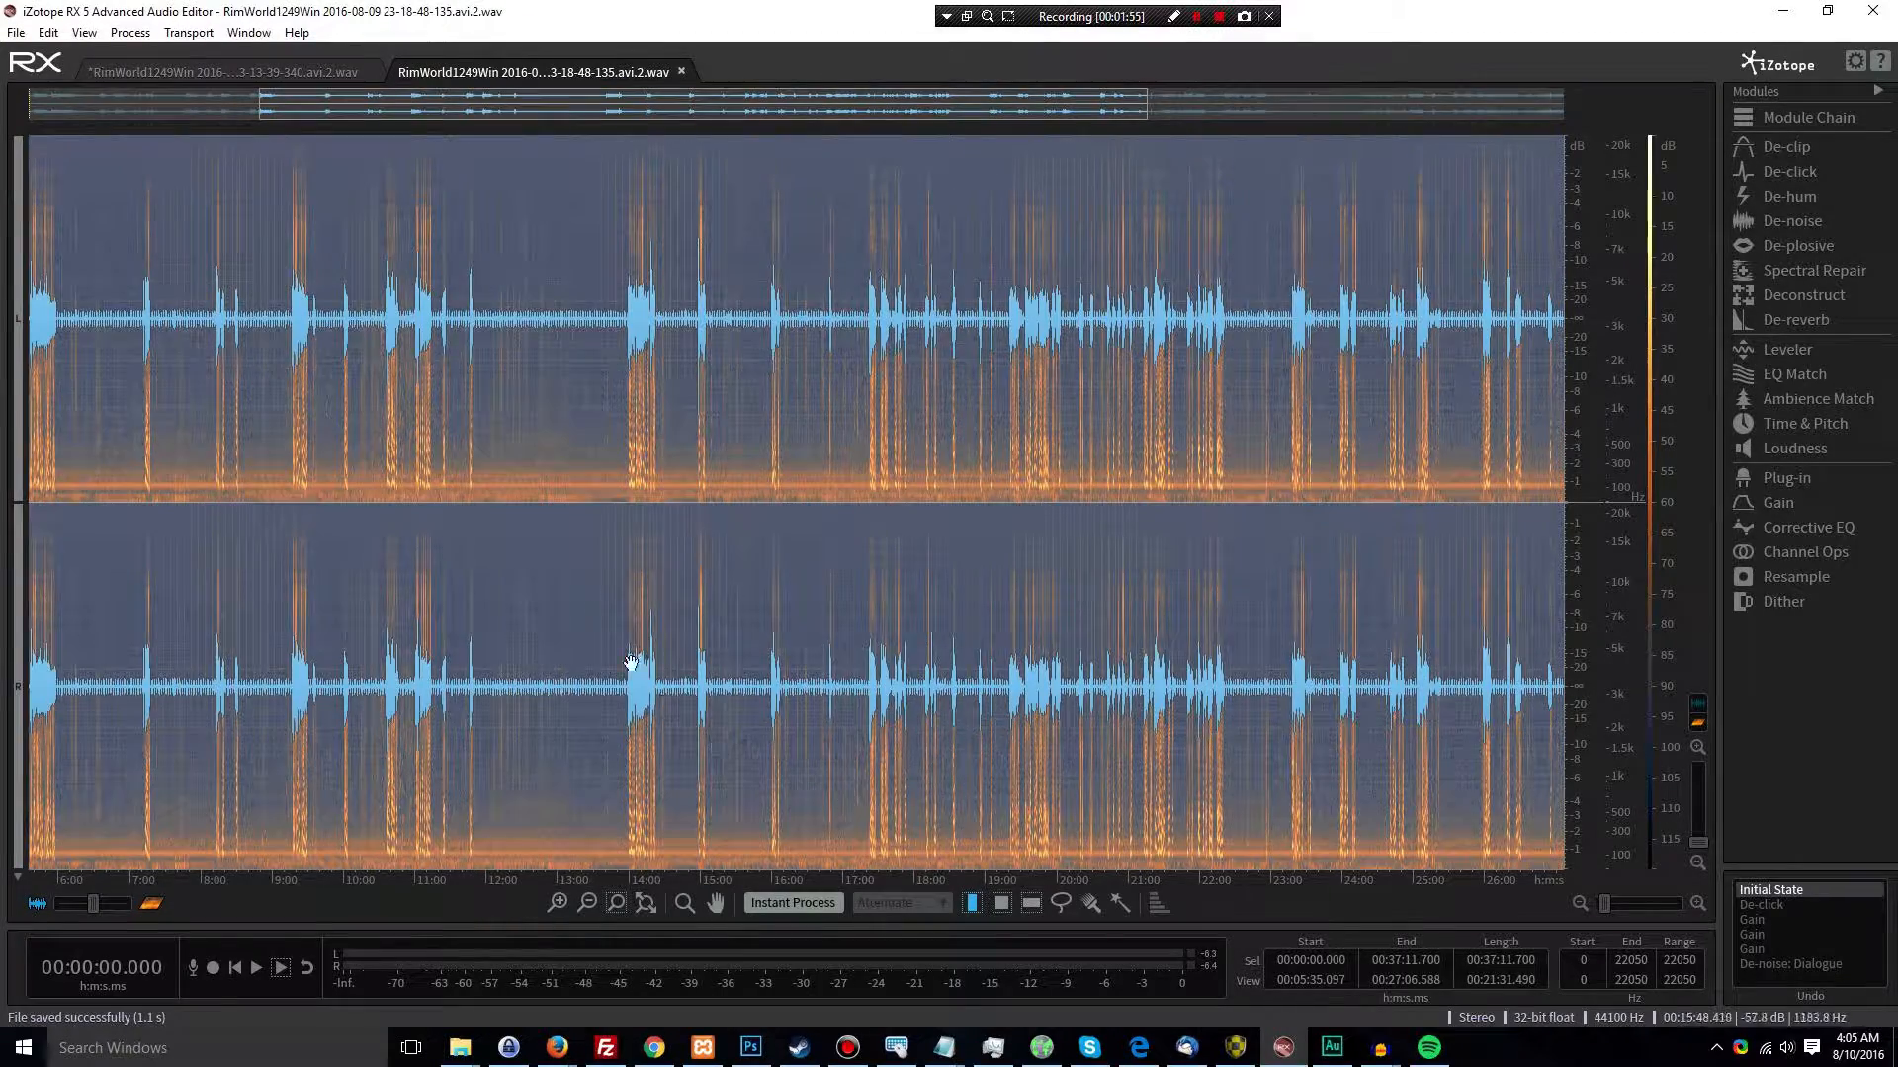
scroll(515, 363, "up", 4)
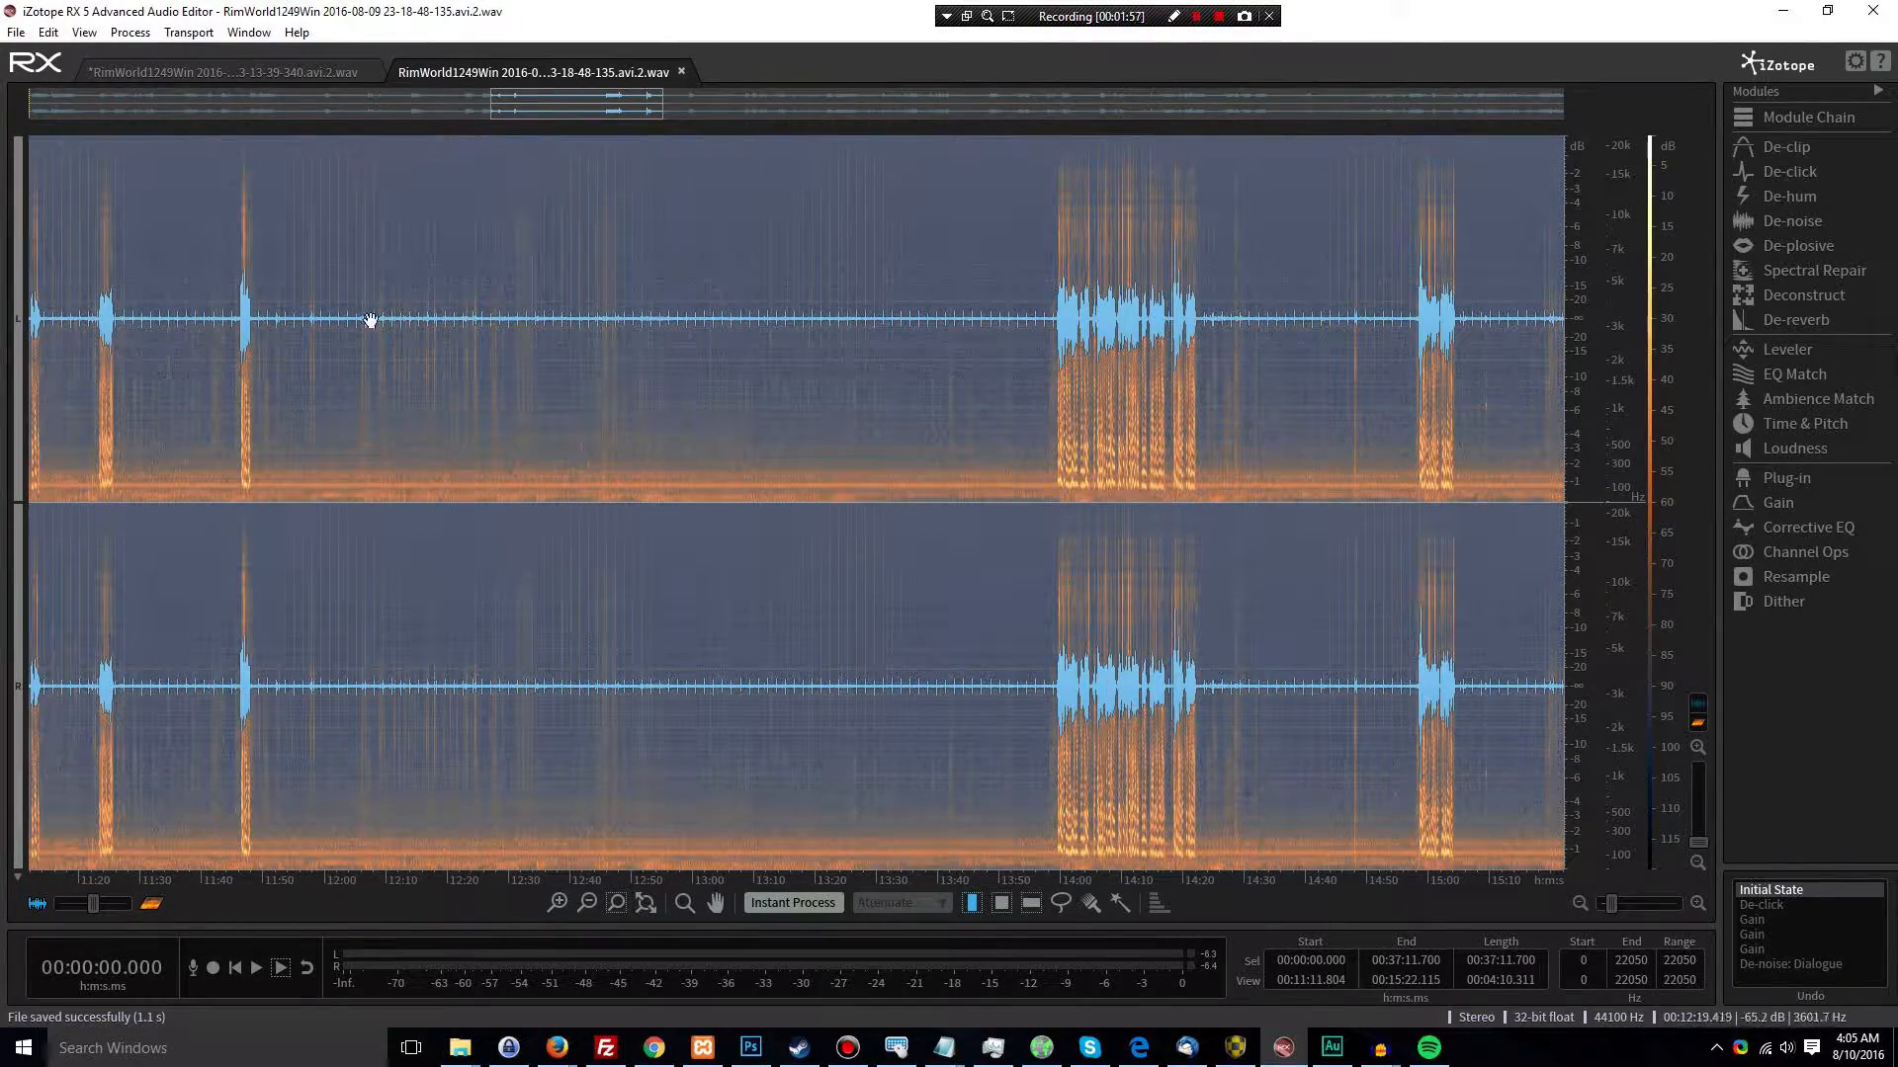
left_click_drag(318, 318, 977, 323)
left_click(1025, 352)
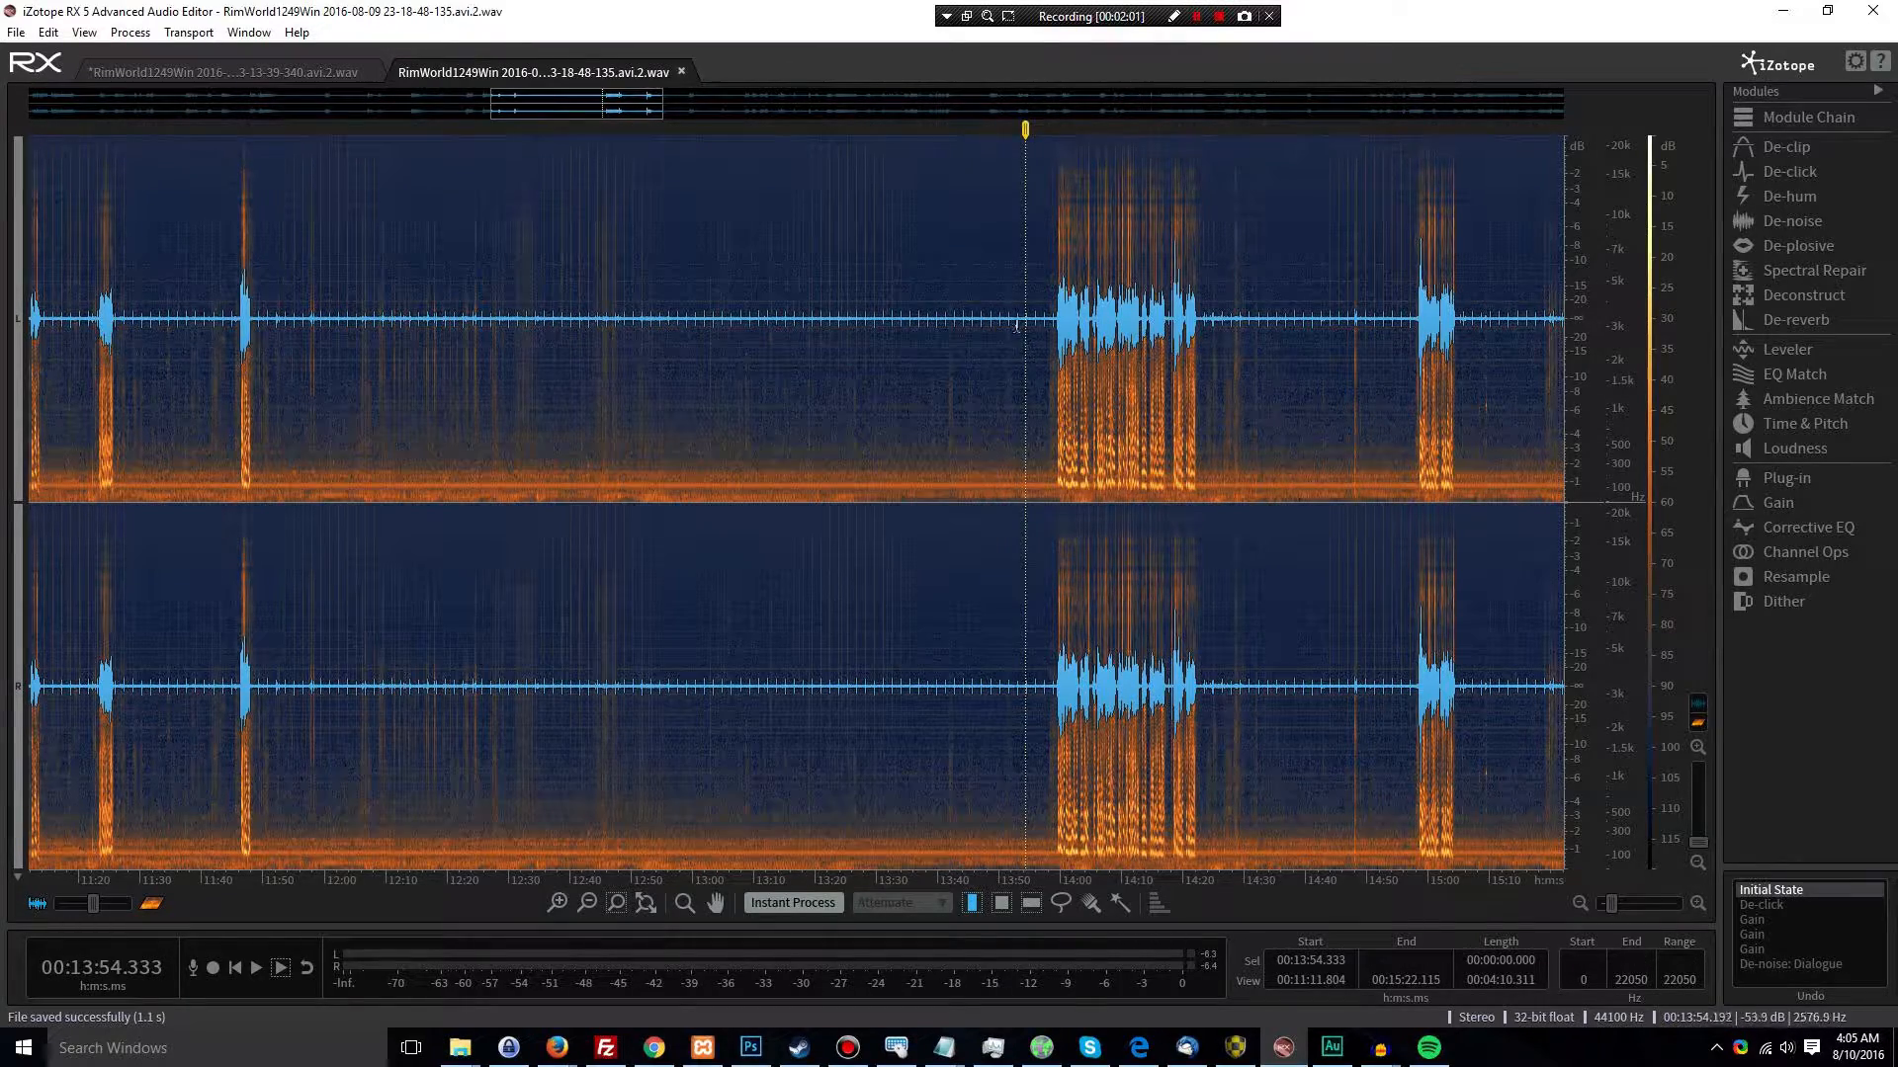
scroll(832, 341, "down", 1)
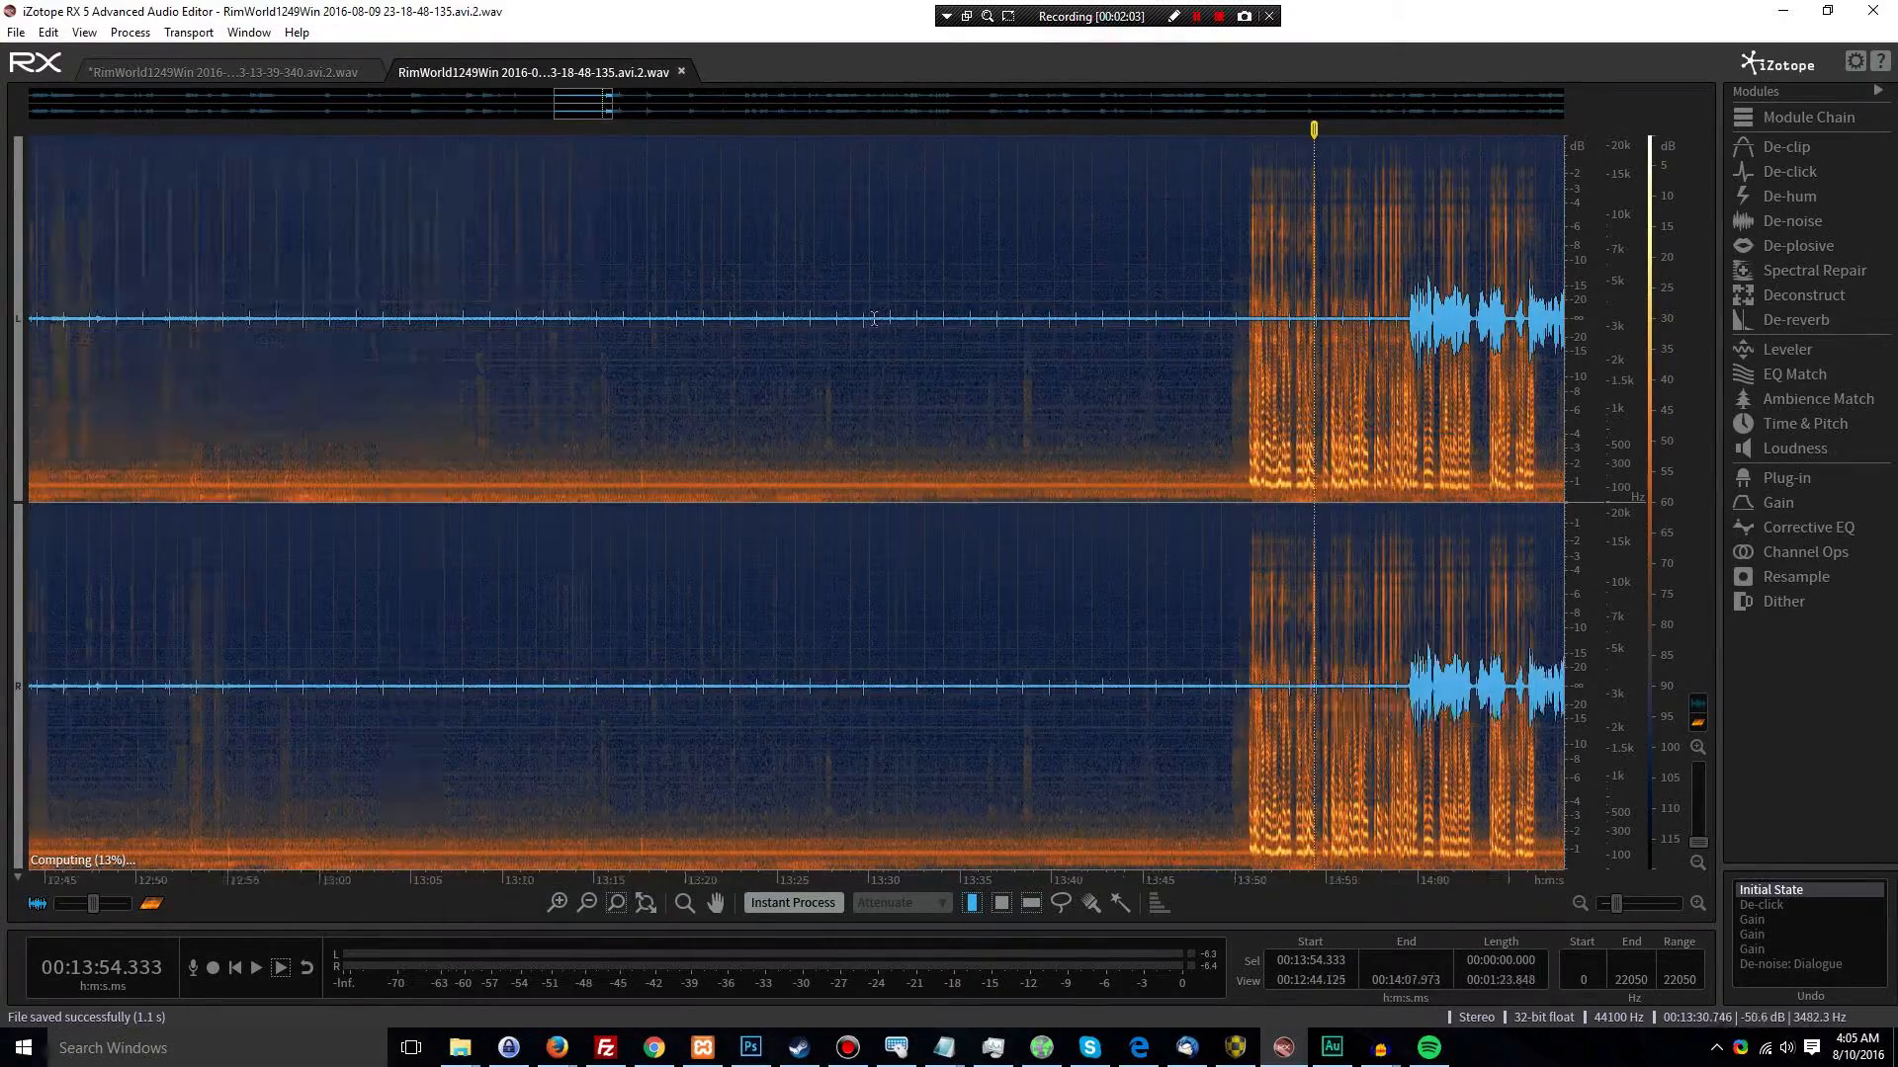
scroll(831, 341, "down", 6)
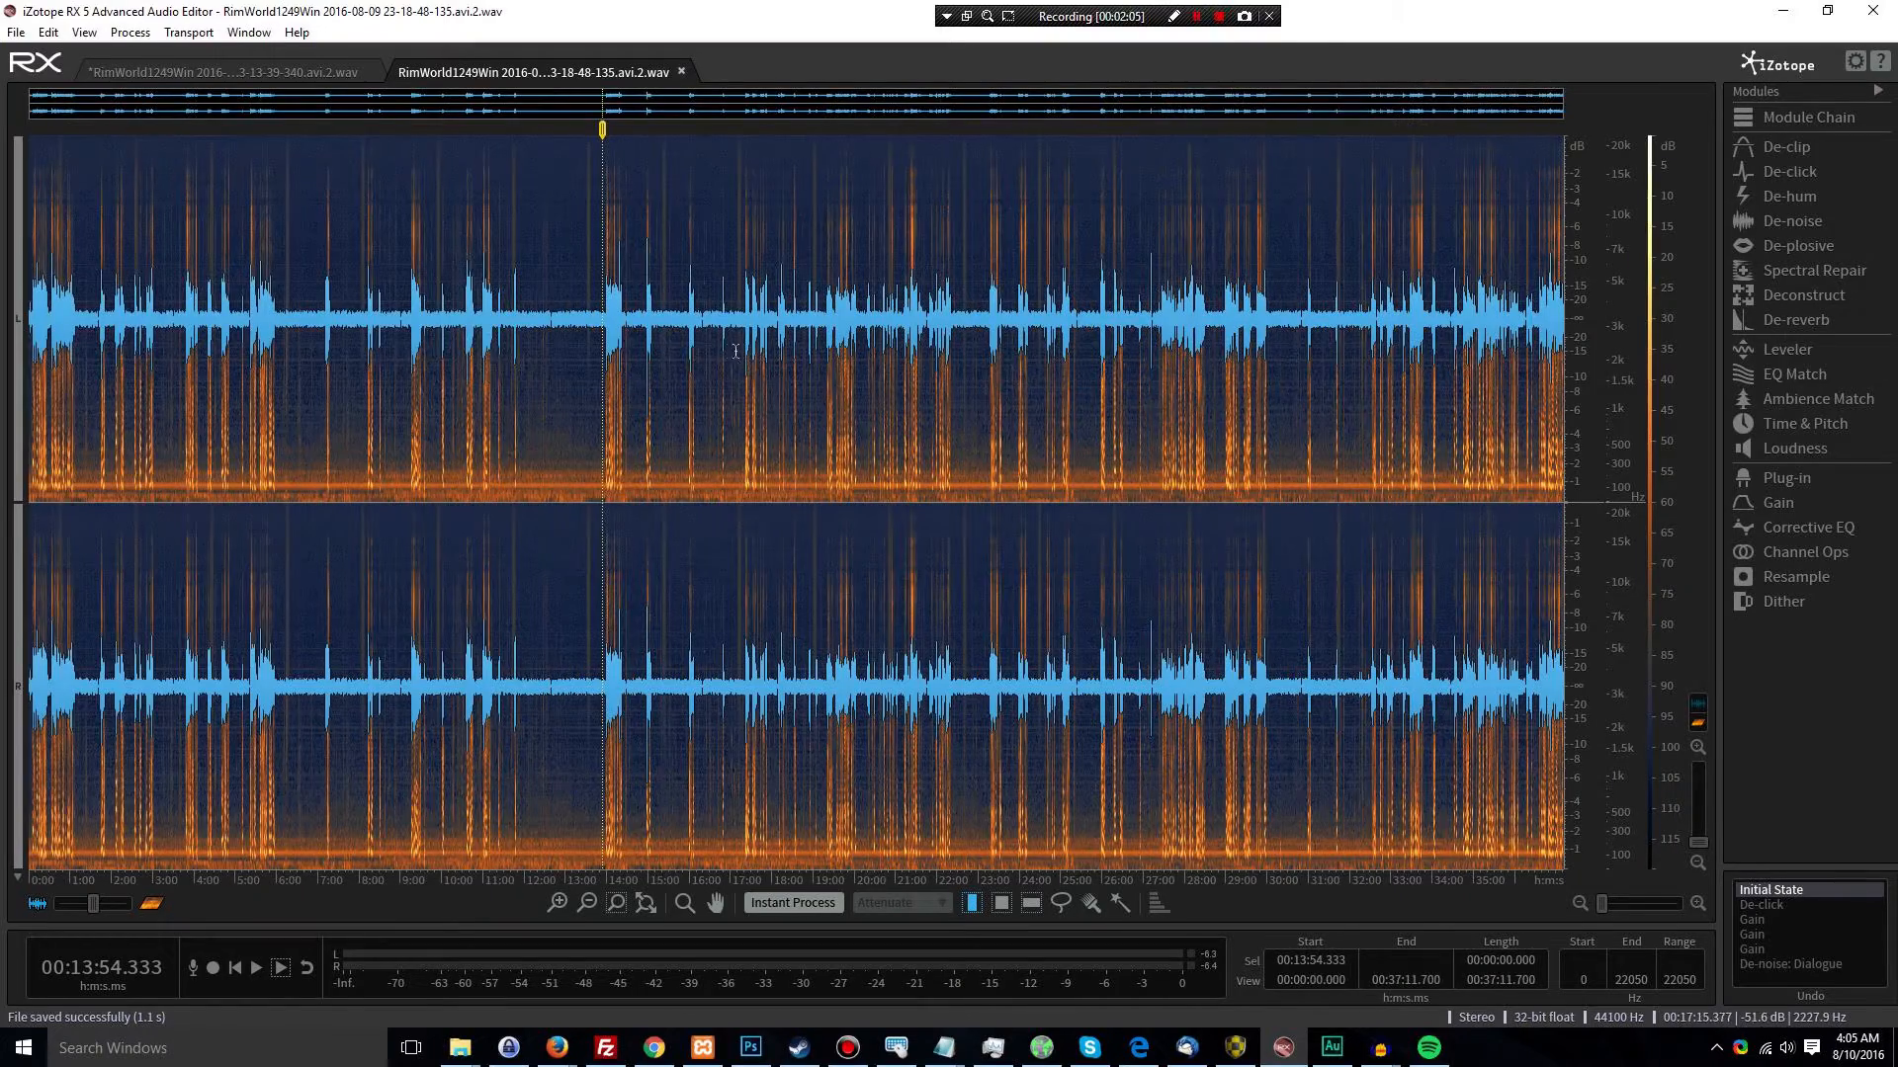
scroll(601, 344, "up", 7)
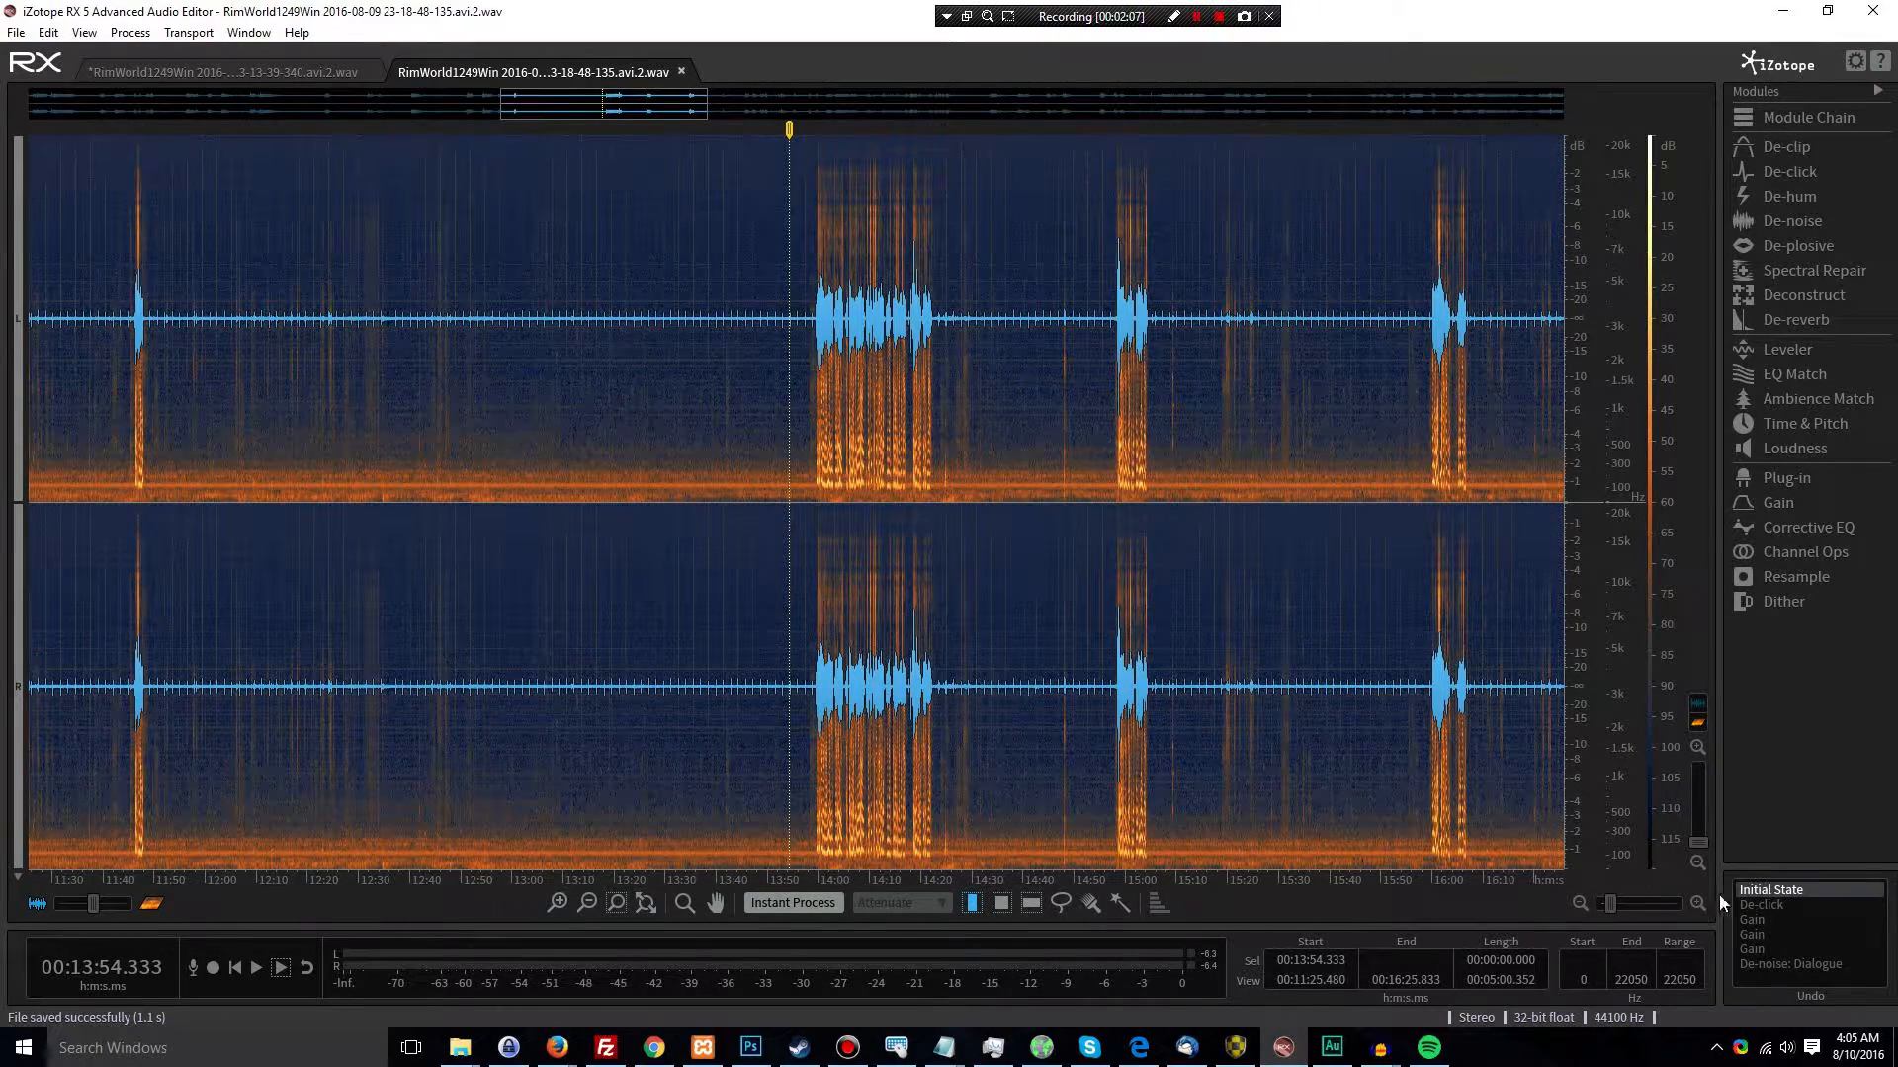
Compare the De-click history state with the last Gain state across the recording
left_click(1770, 908)
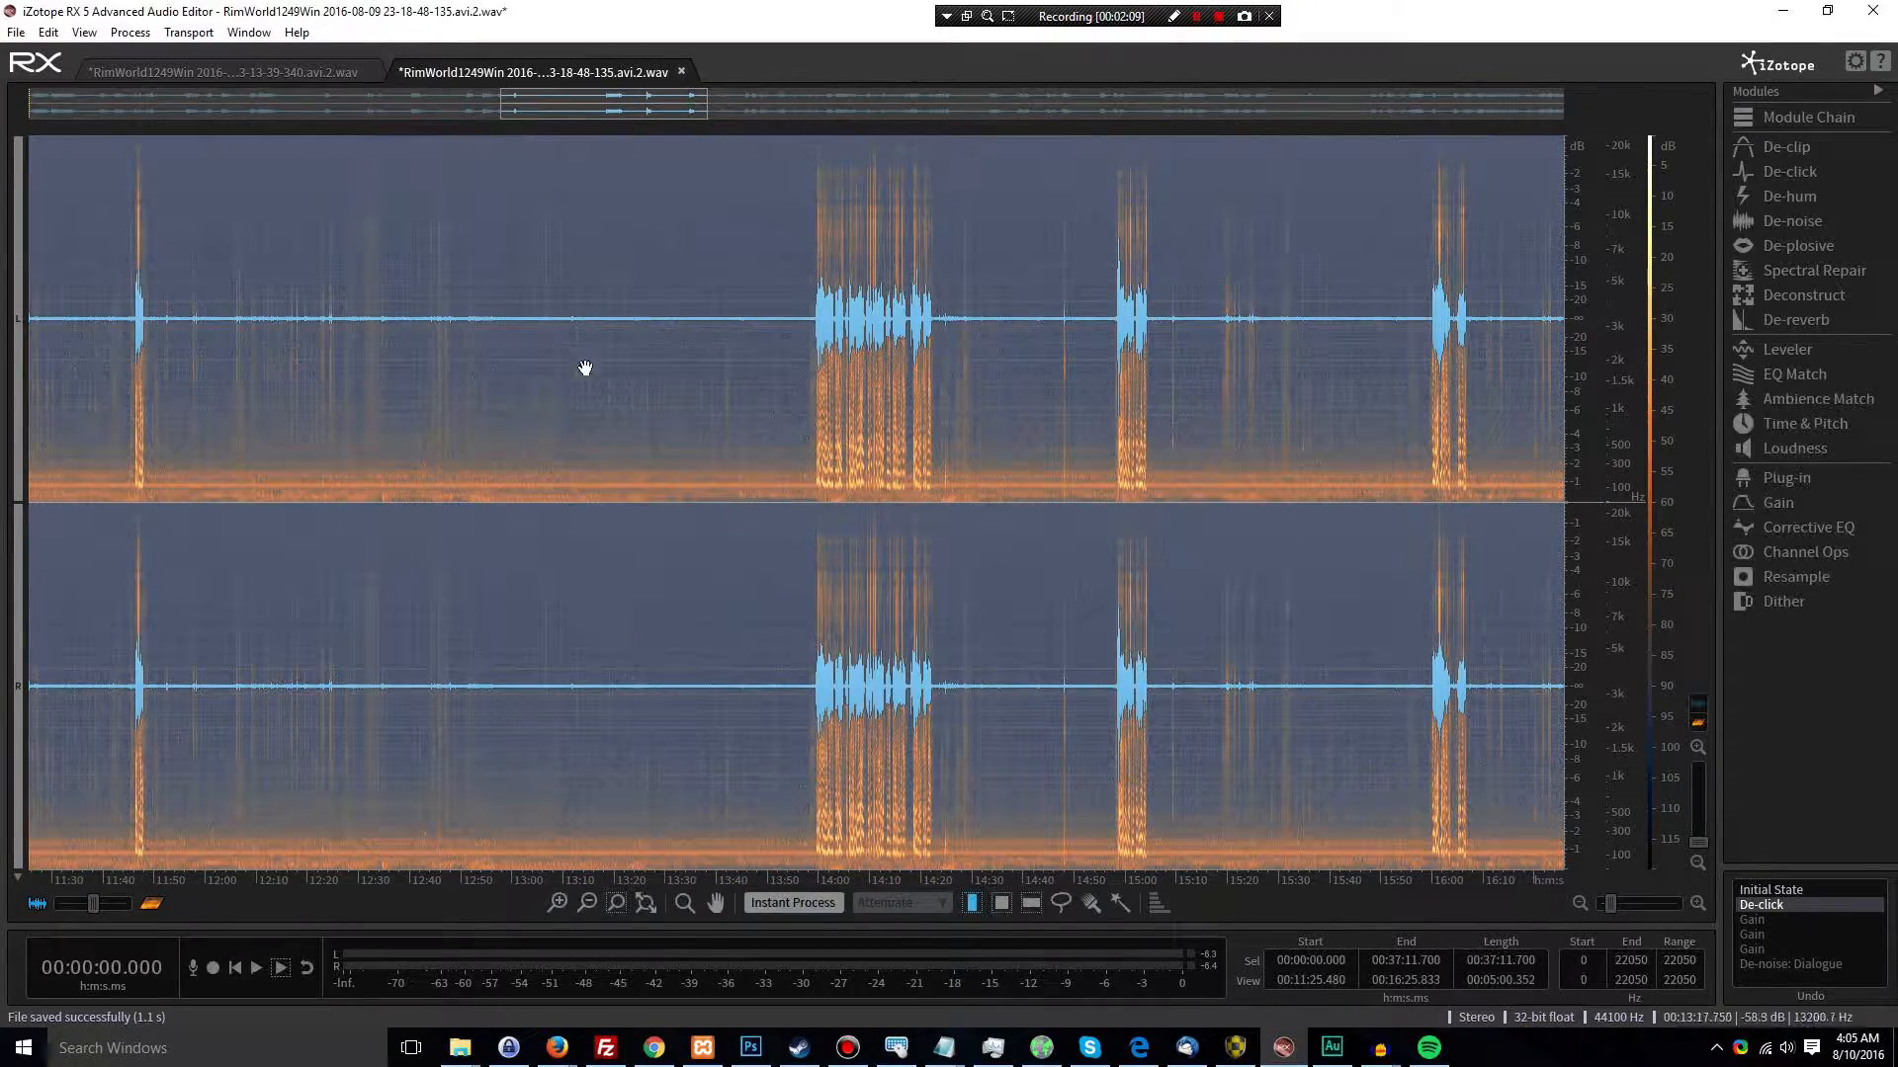
scroll(597, 348, "down", 6)
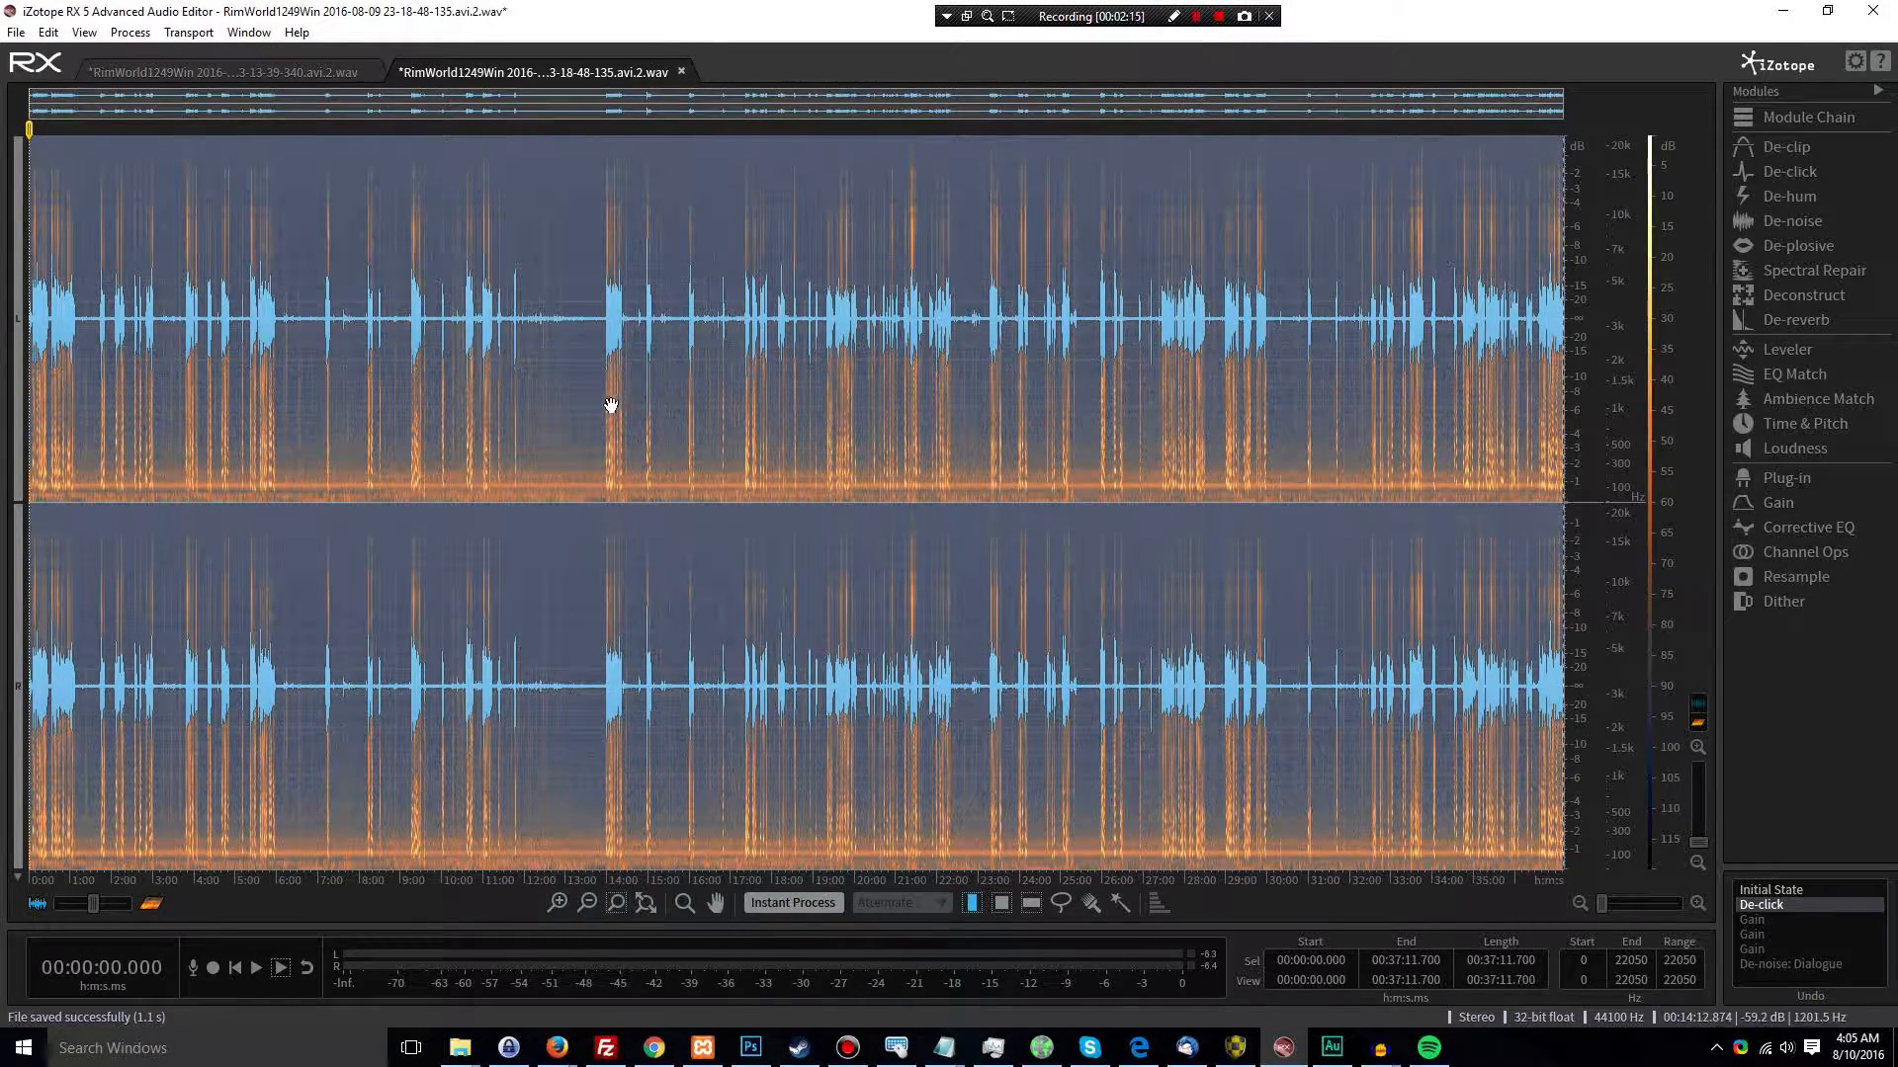
left_click(1763, 946)
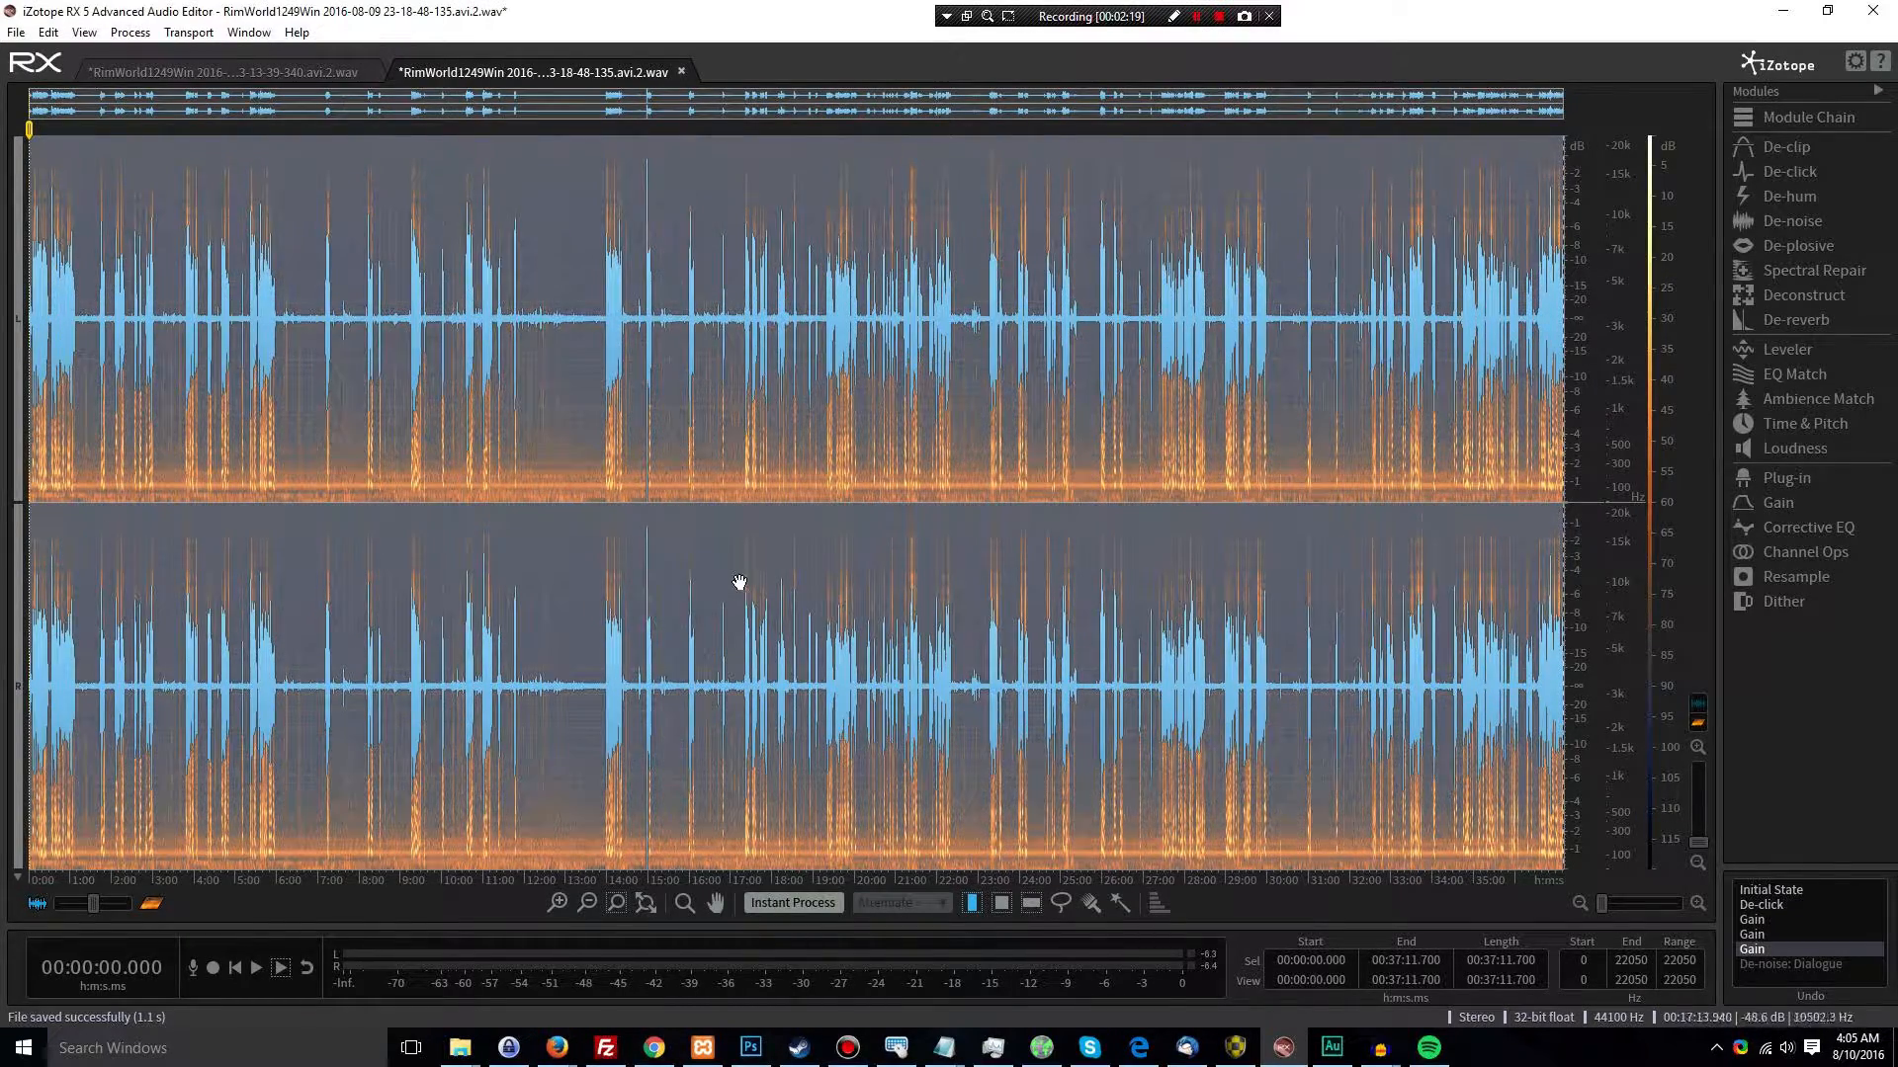
scroll(563, 385, "up", 3)
scroll(517, 333, "down", 3)
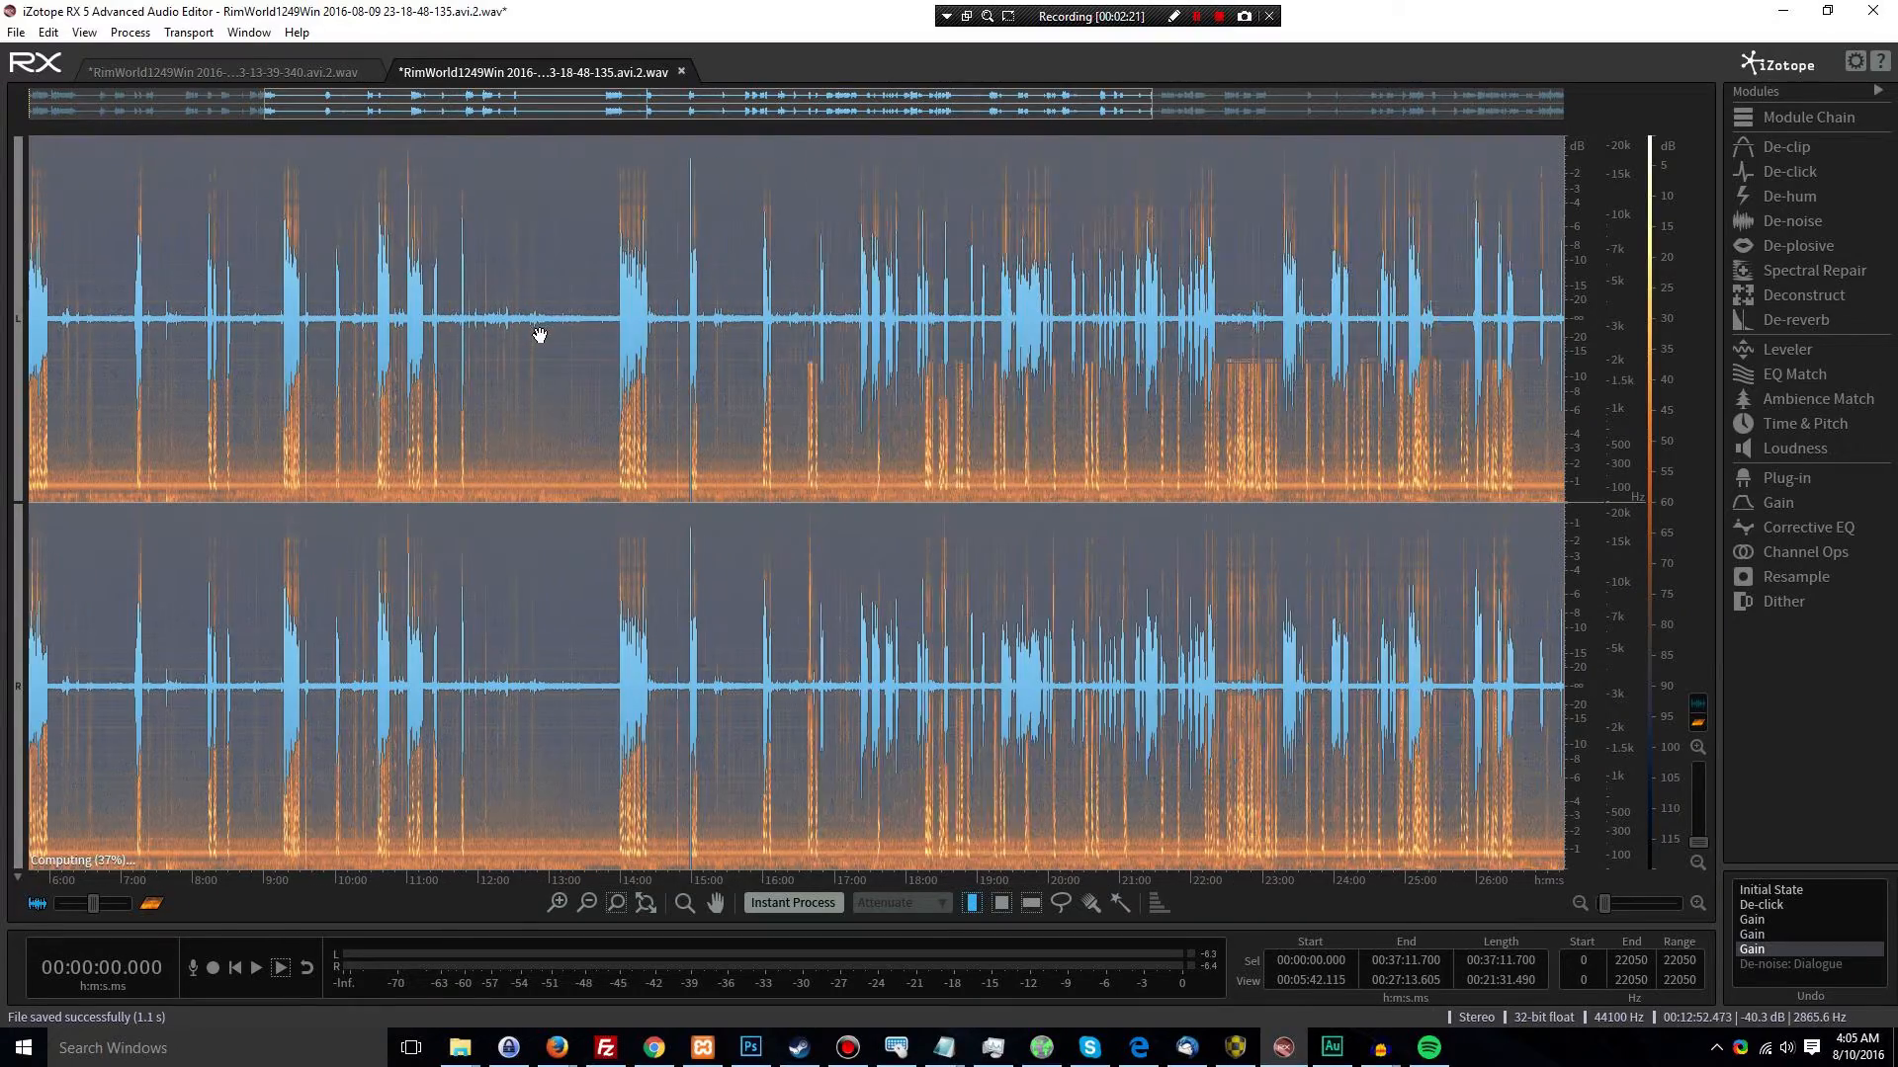
scroll(529, 368, "down", 2)
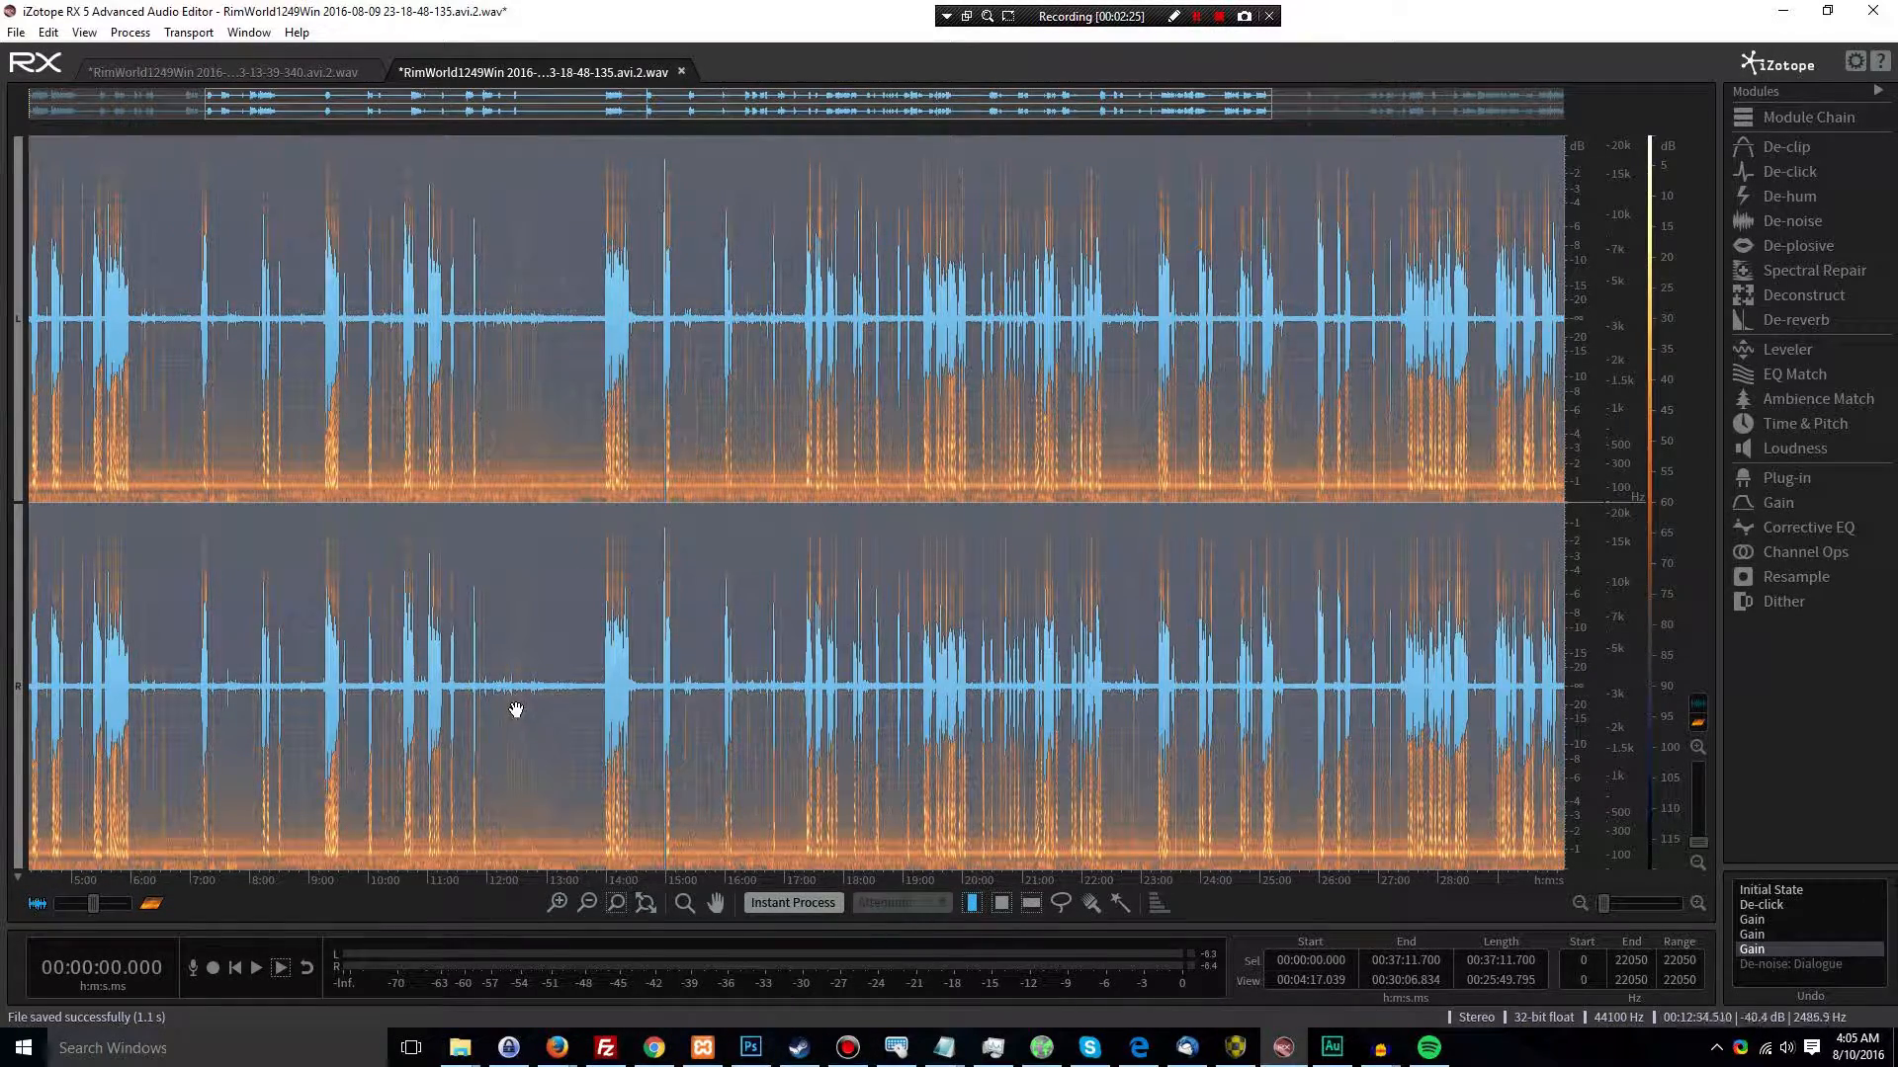
Select the quiet stretch from about 12:08 to 13:45 to inspect its amplified noise, and restore the De-noise: Dialogue history state
left_click_drag(495, 690, 591, 703)
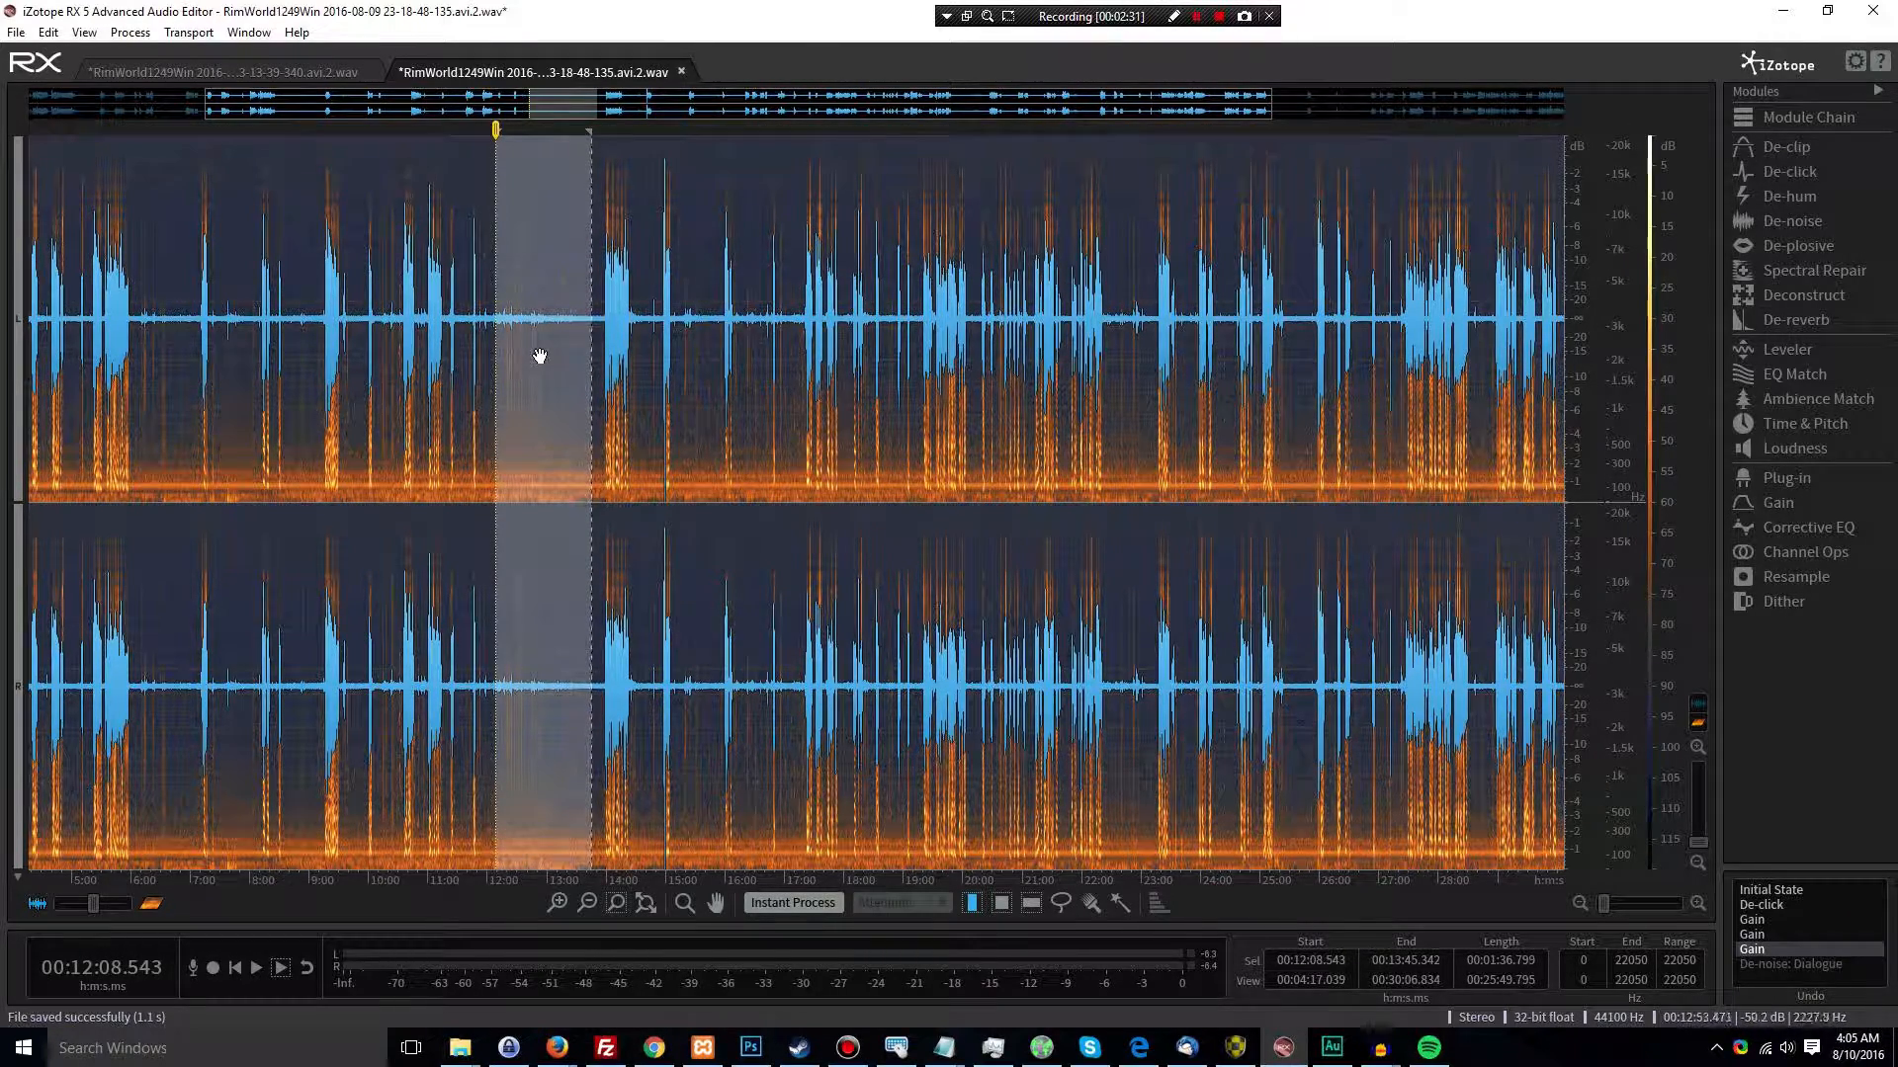
scroll(543, 347, "up", 2)
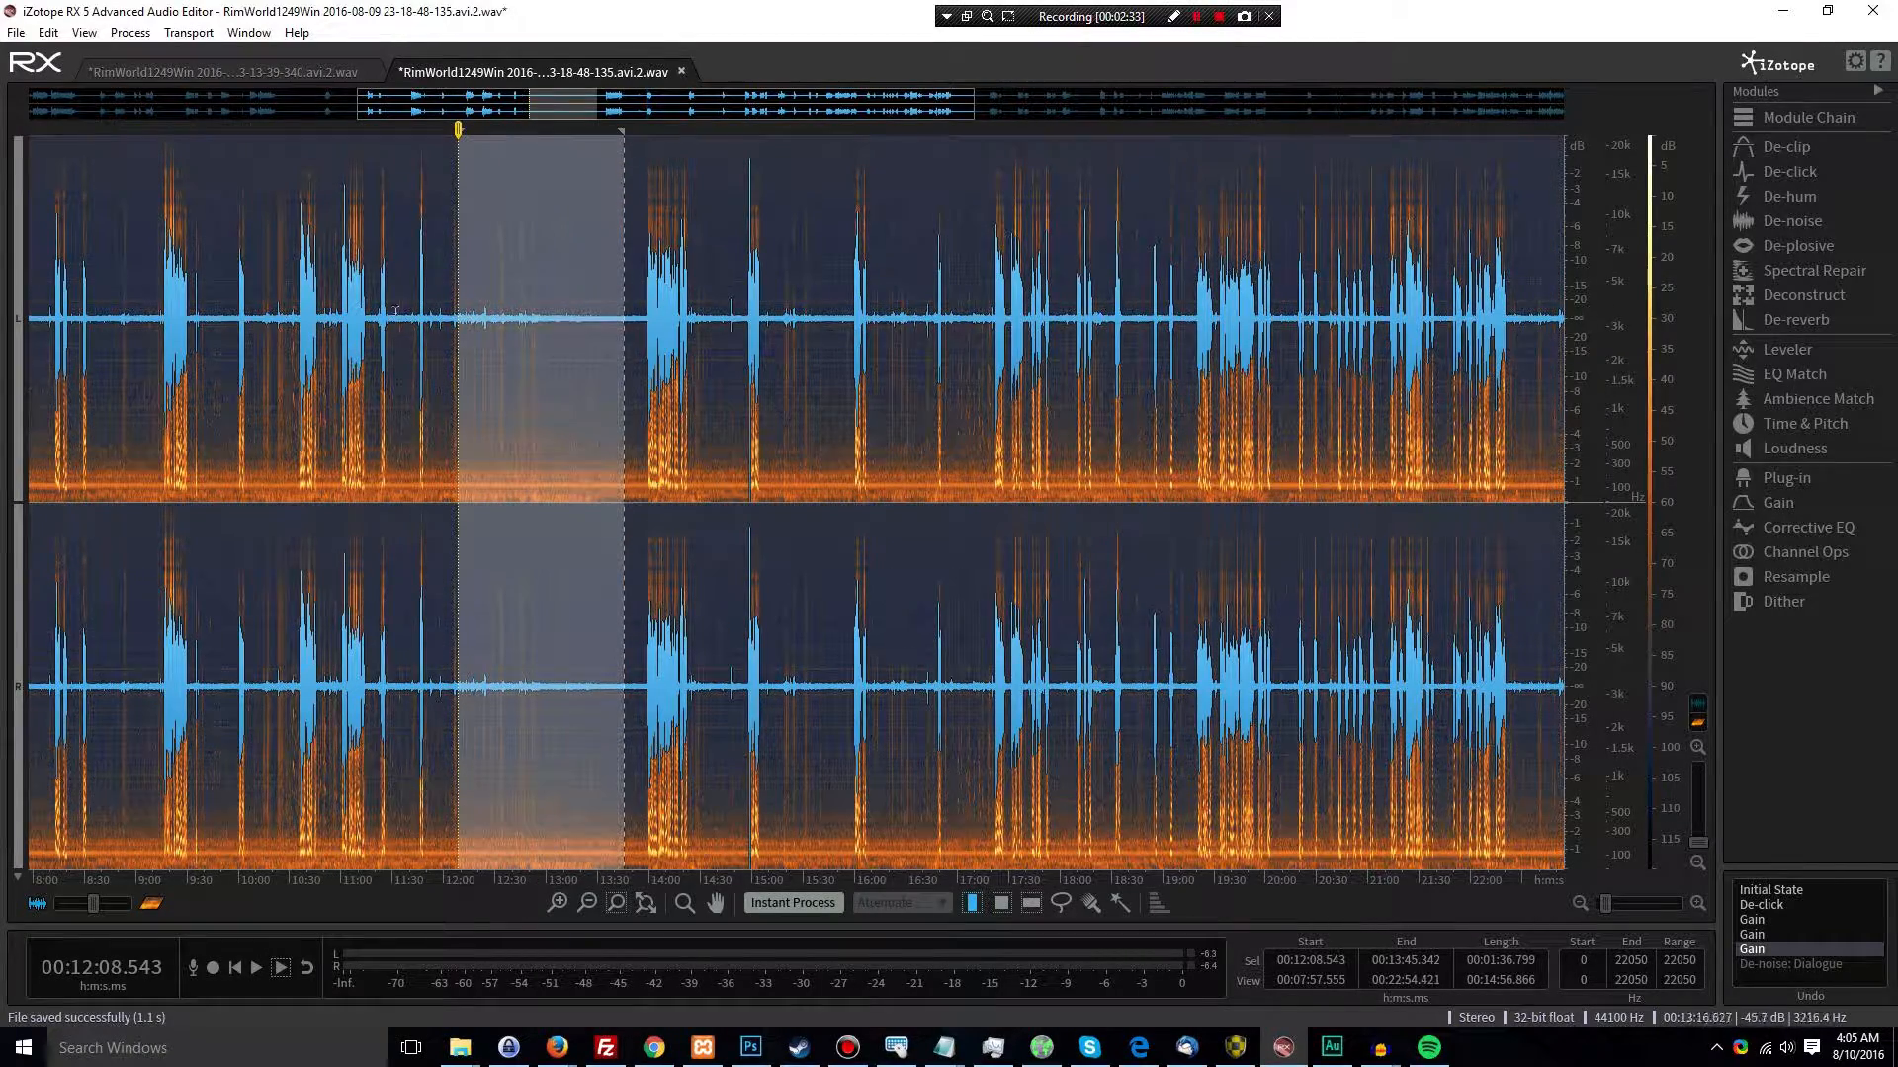
scroll(549, 380, "down", 1)
scroll(560, 395, "down", 3)
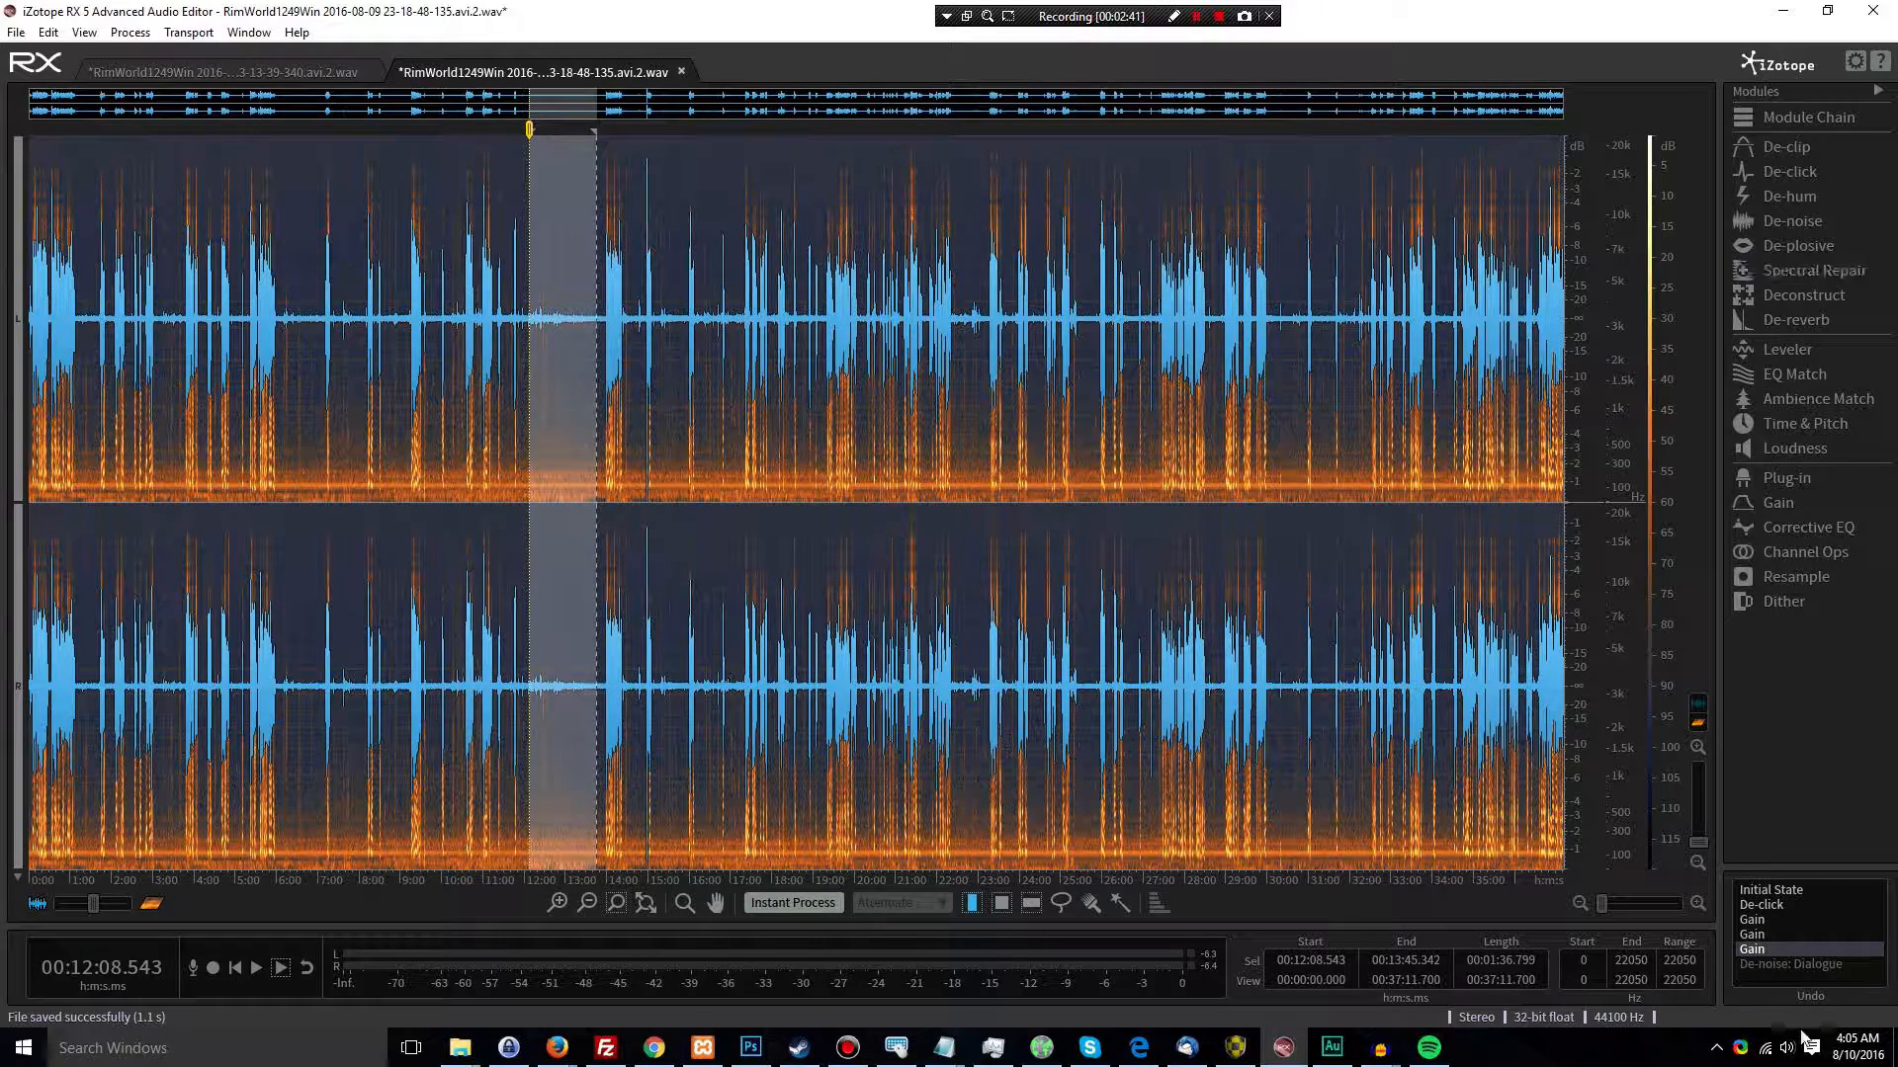
left_click(1796, 973)
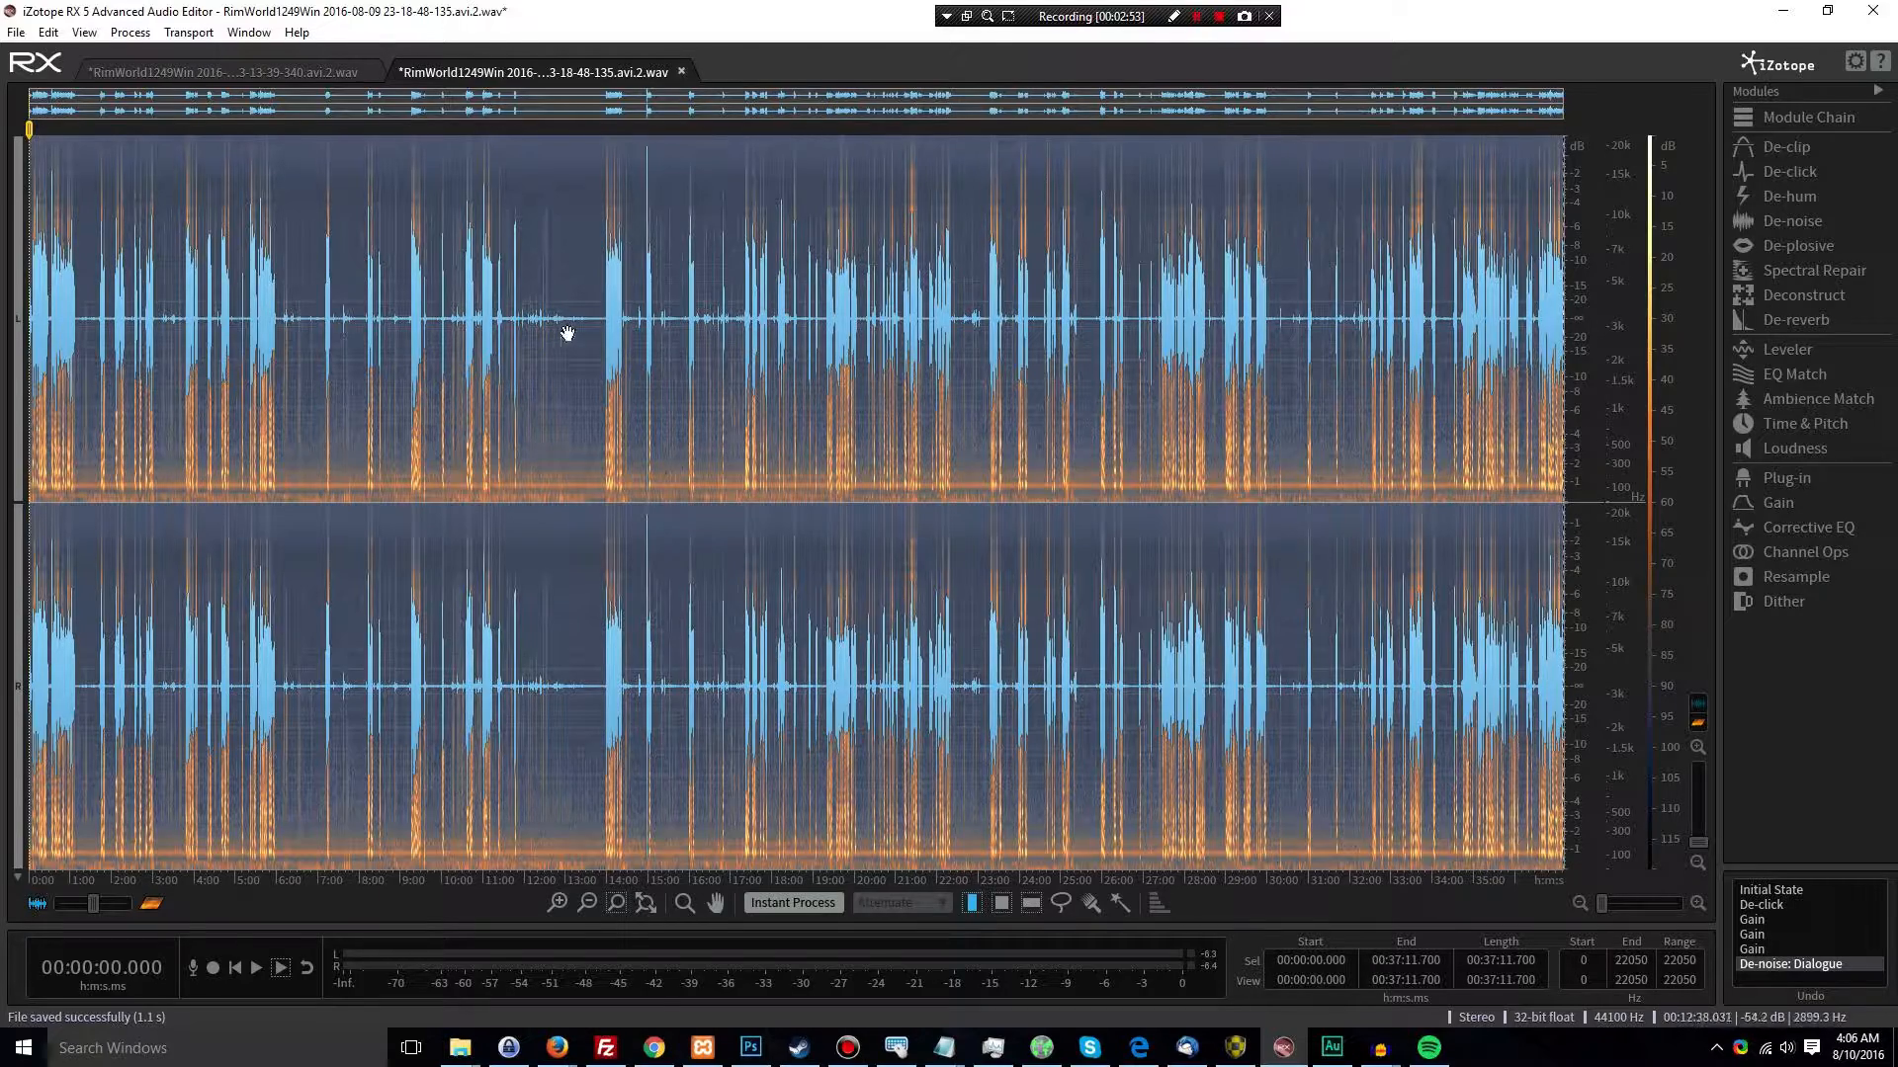
Switch to Adobe Audition, revert Rimworld1.wav to the Apply Rack Preset history state and load the Game Voiceover effects rack preset
left_click(1332, 1047)
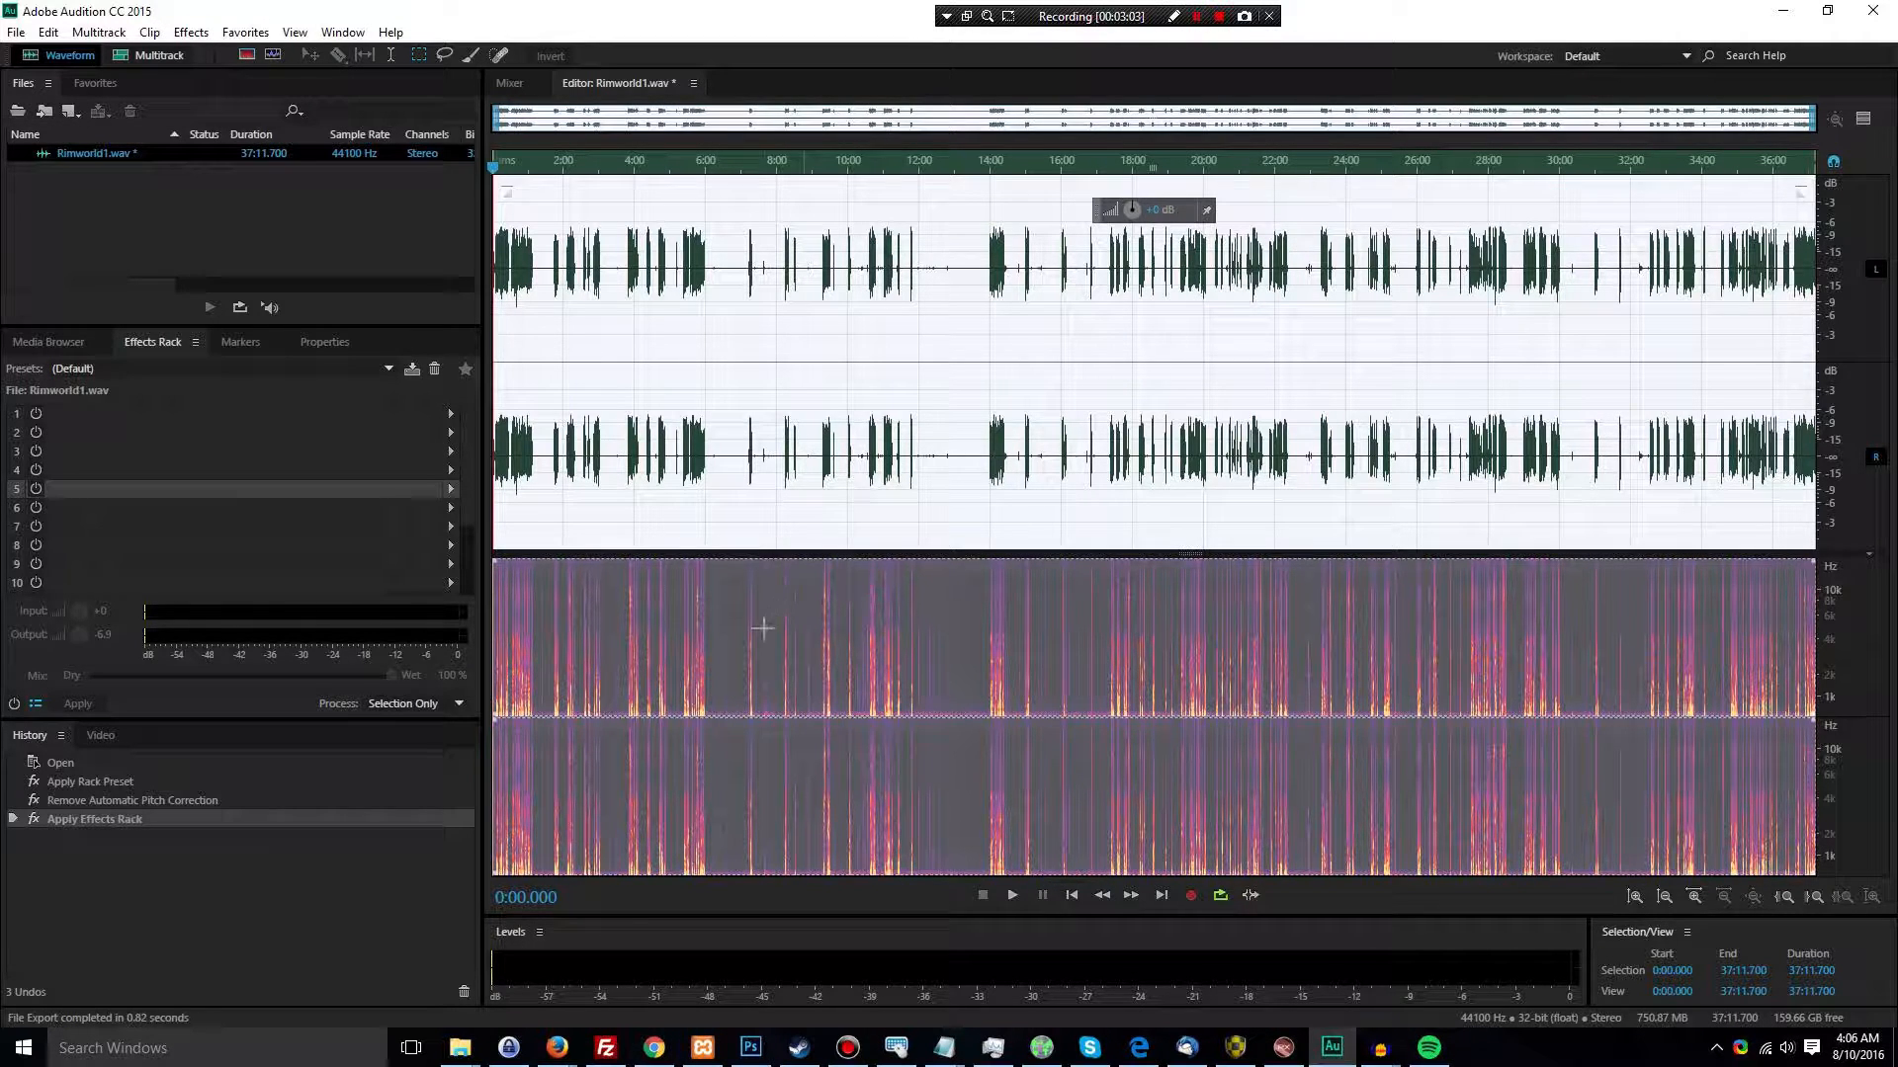
left_click(128, 783)
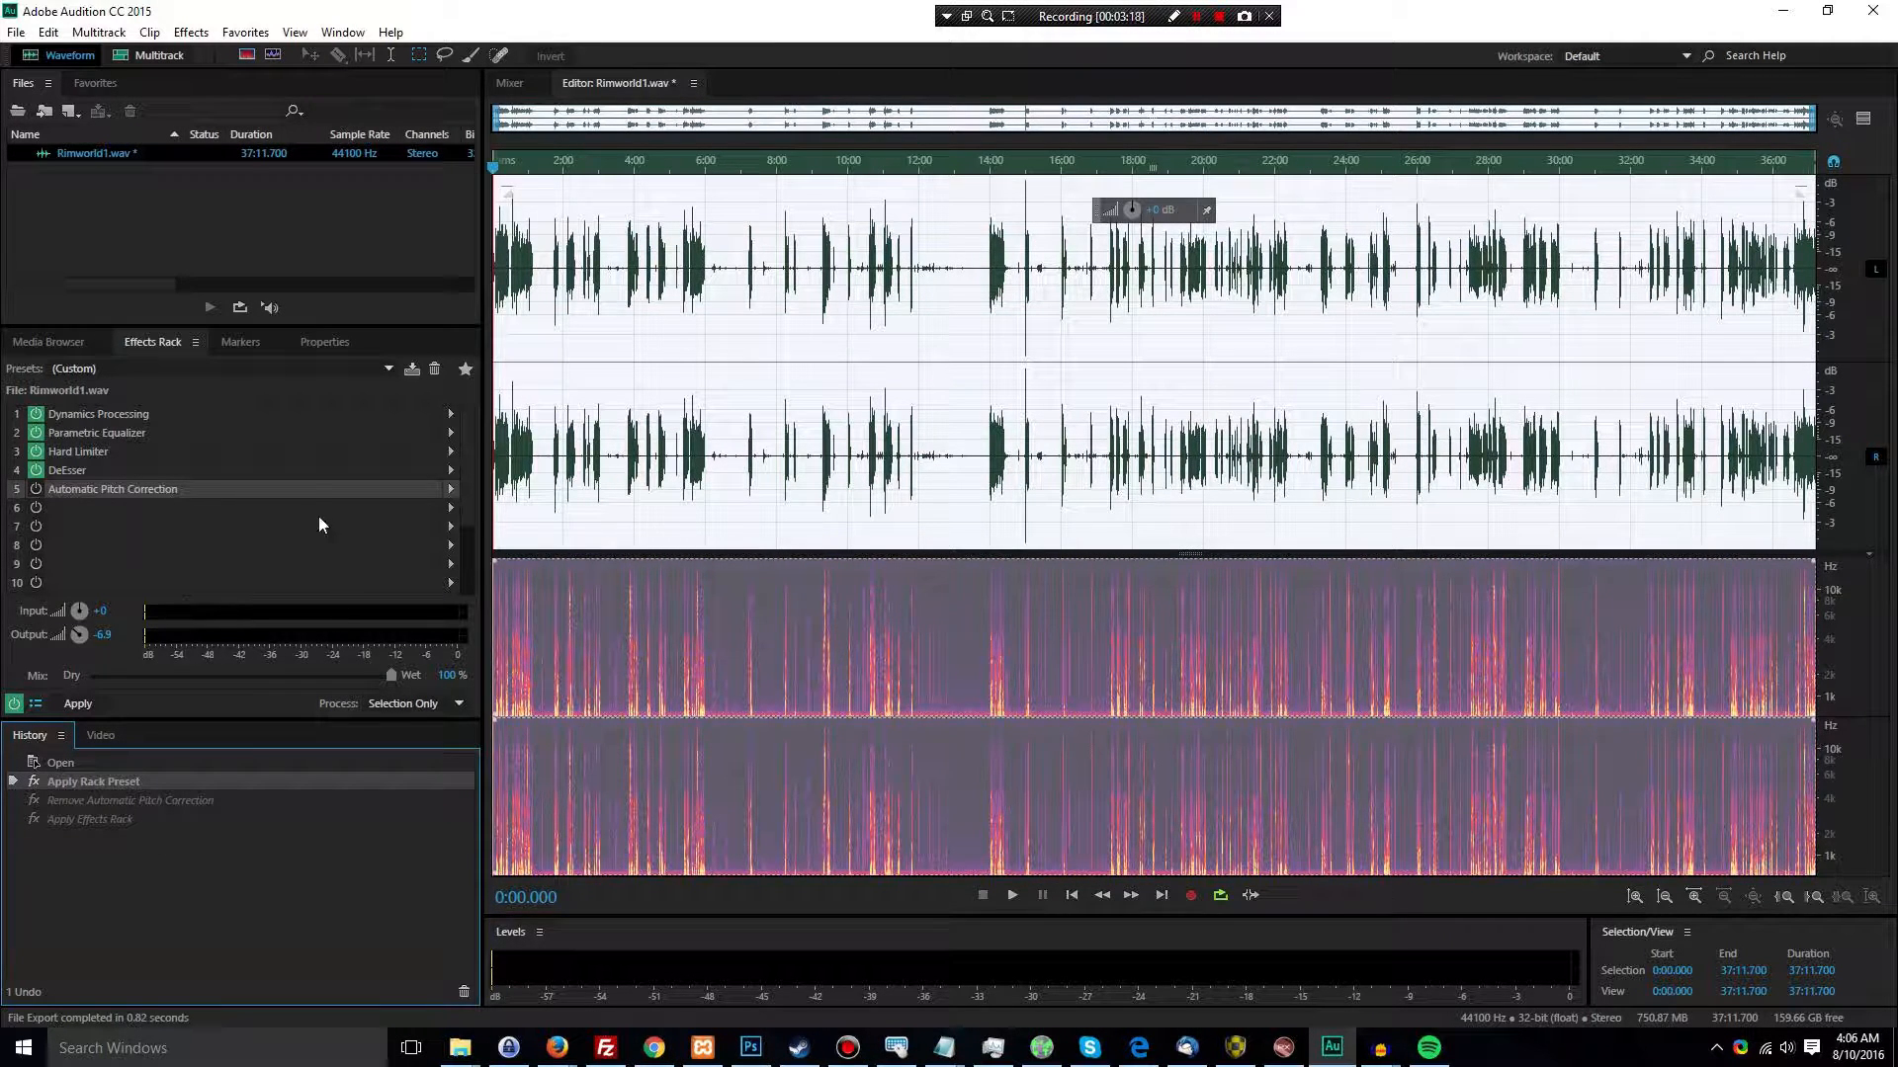
left_click(389, 369)
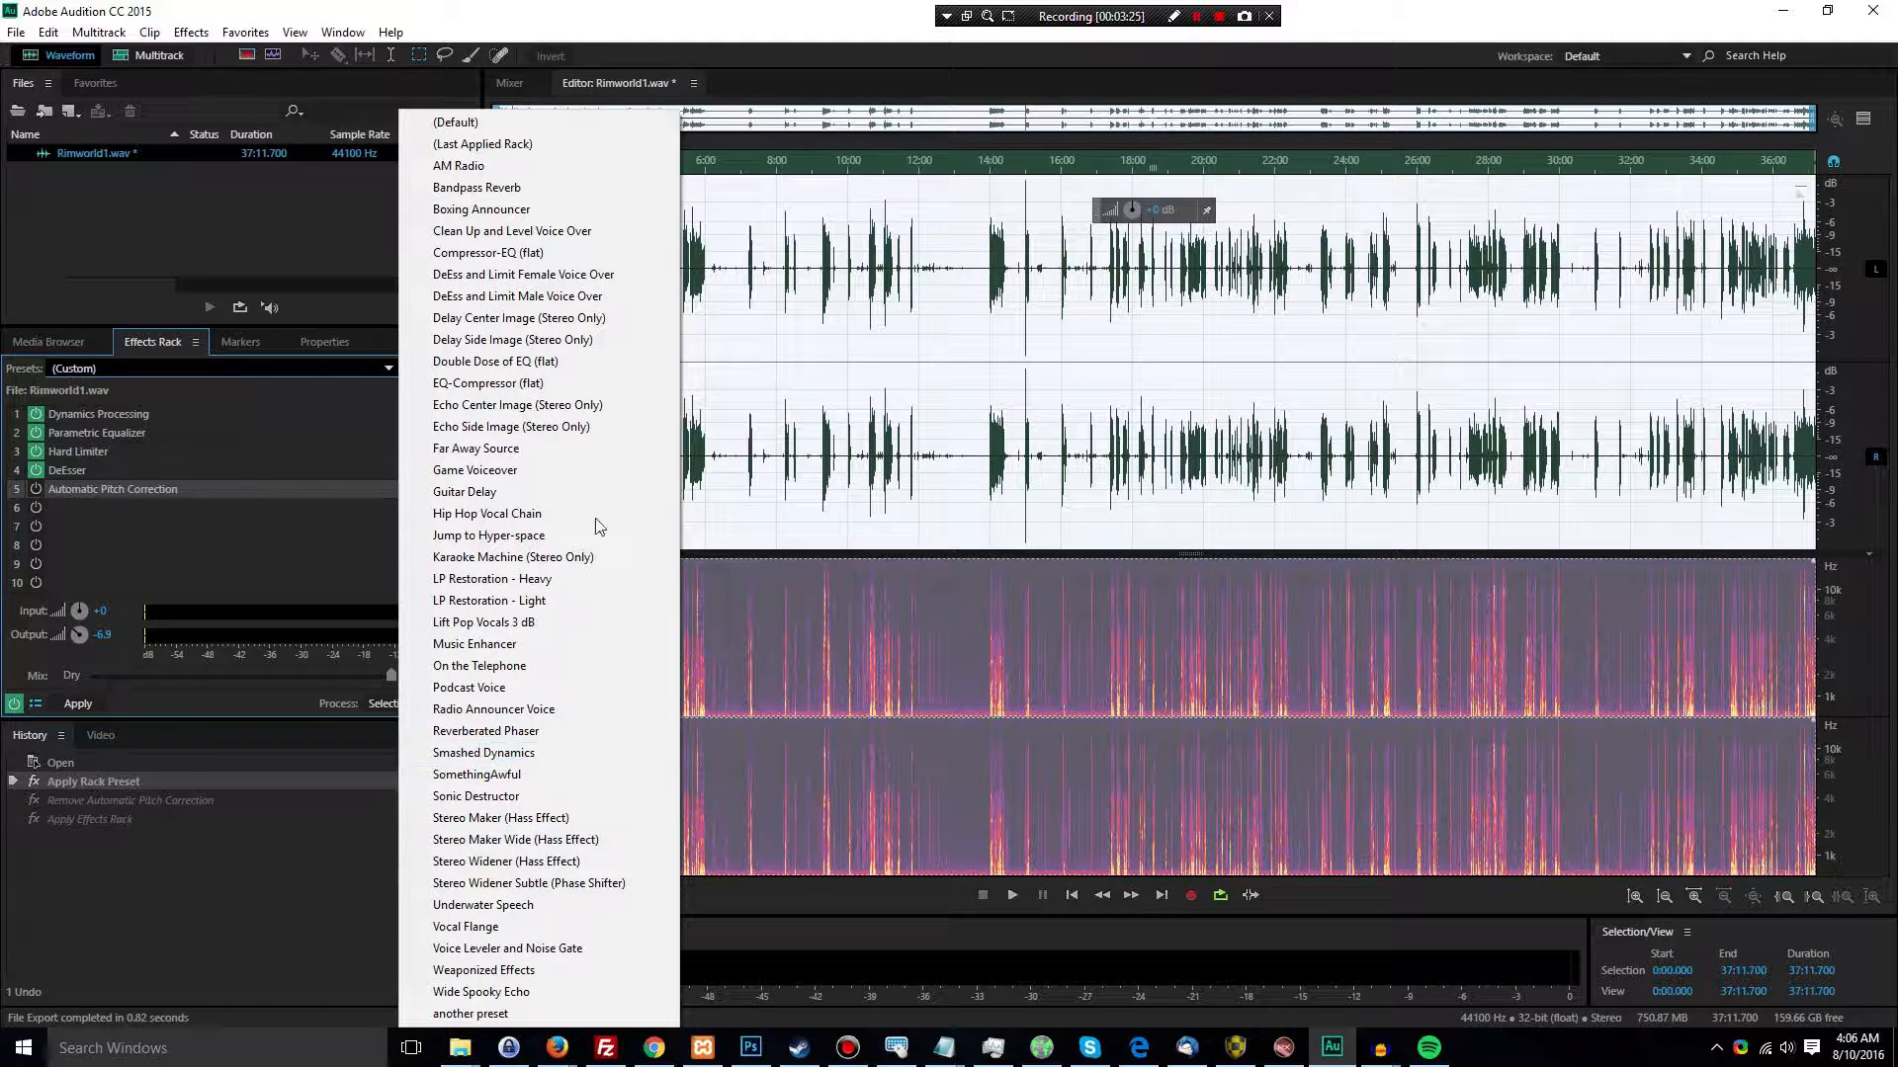
left_click(578, 472)
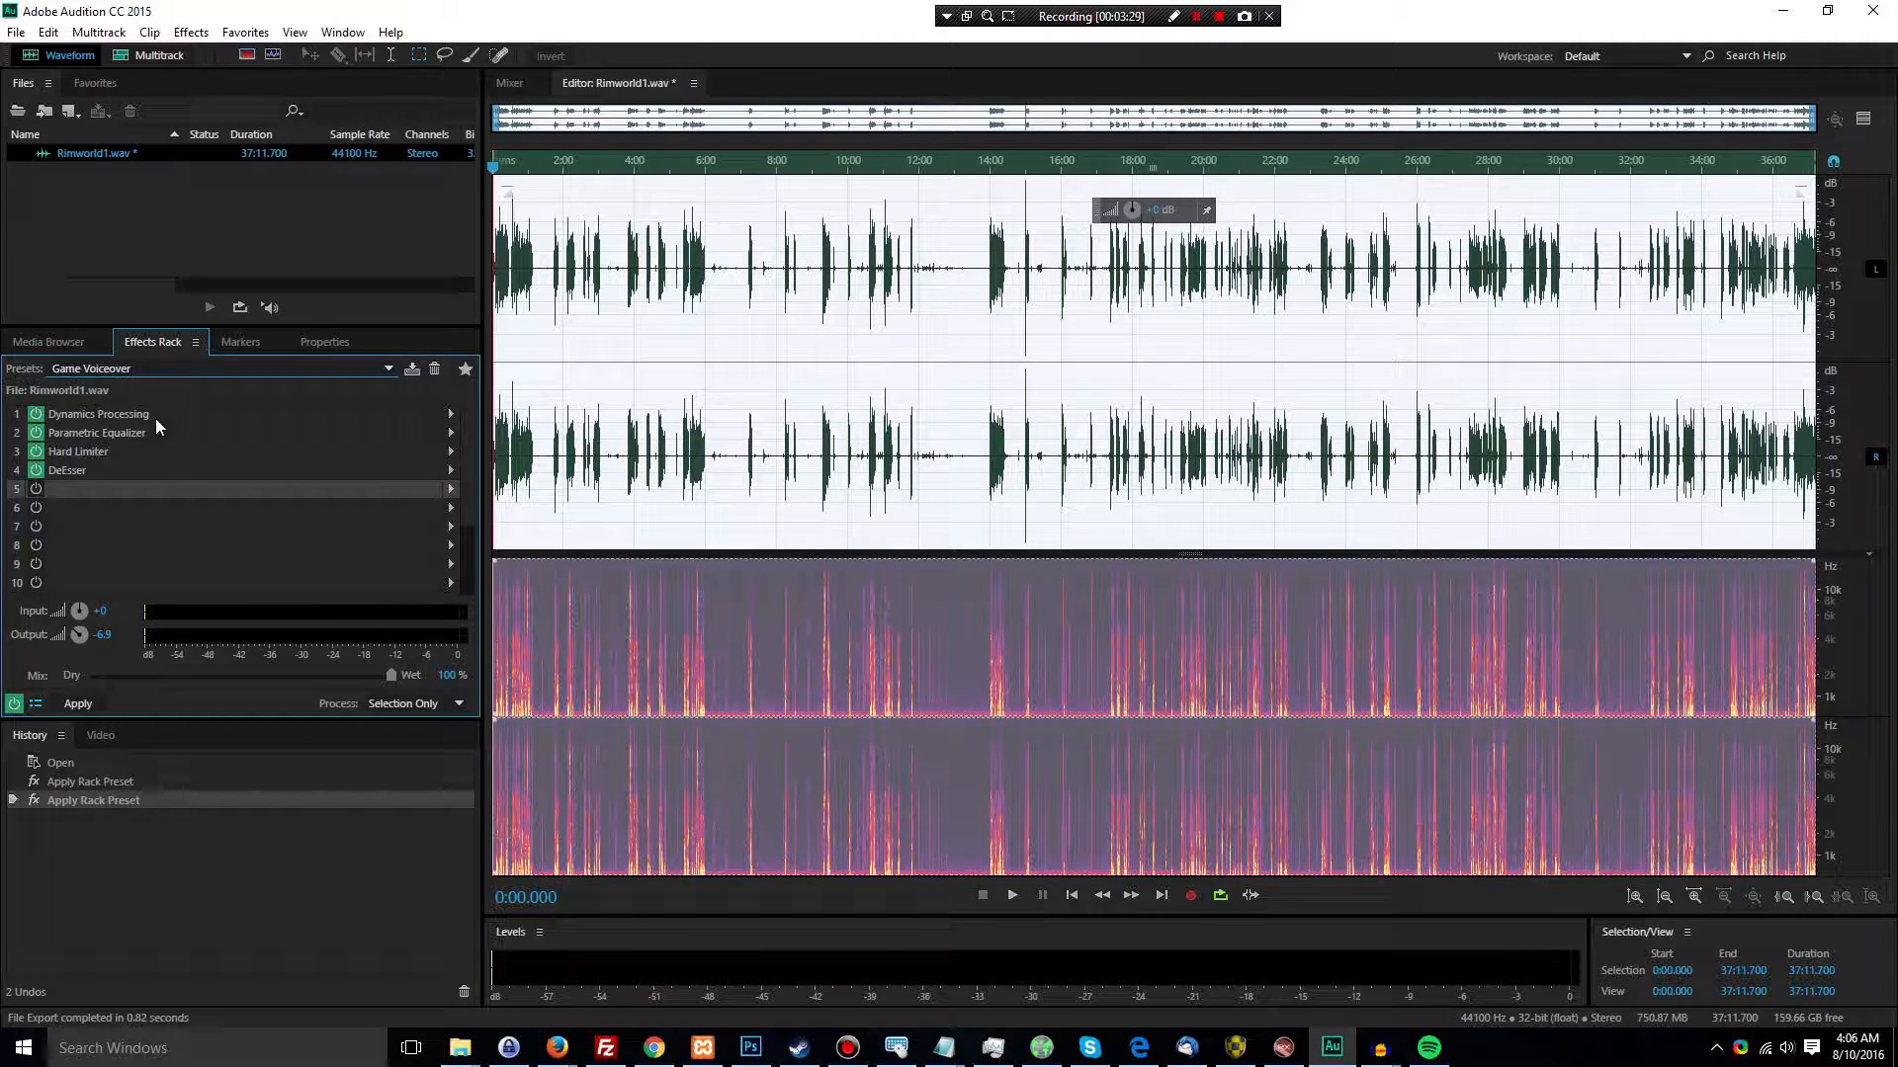
Review the rack's Dynamics Processing, Parametric Equalizer, Hard Limiter and DeEsser effects one by one
left_click(392, 420)
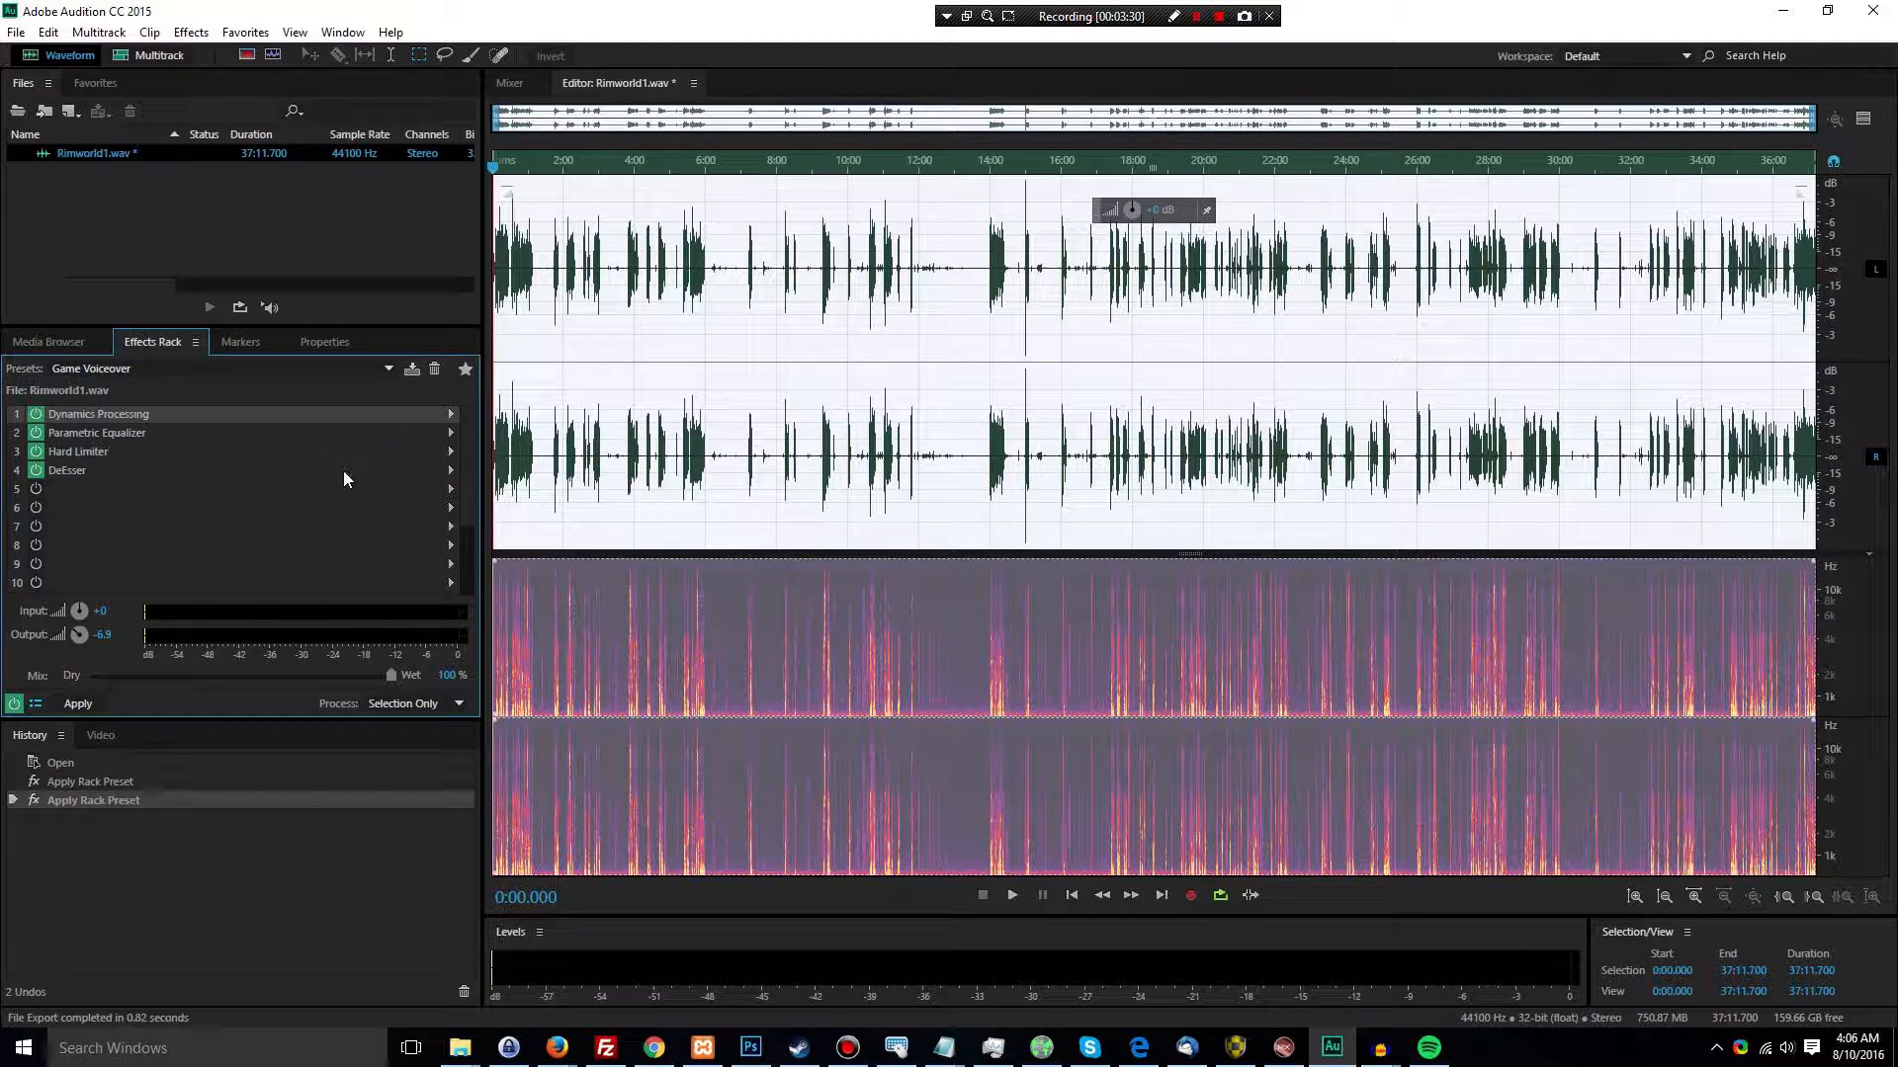
left_click(320, 439)
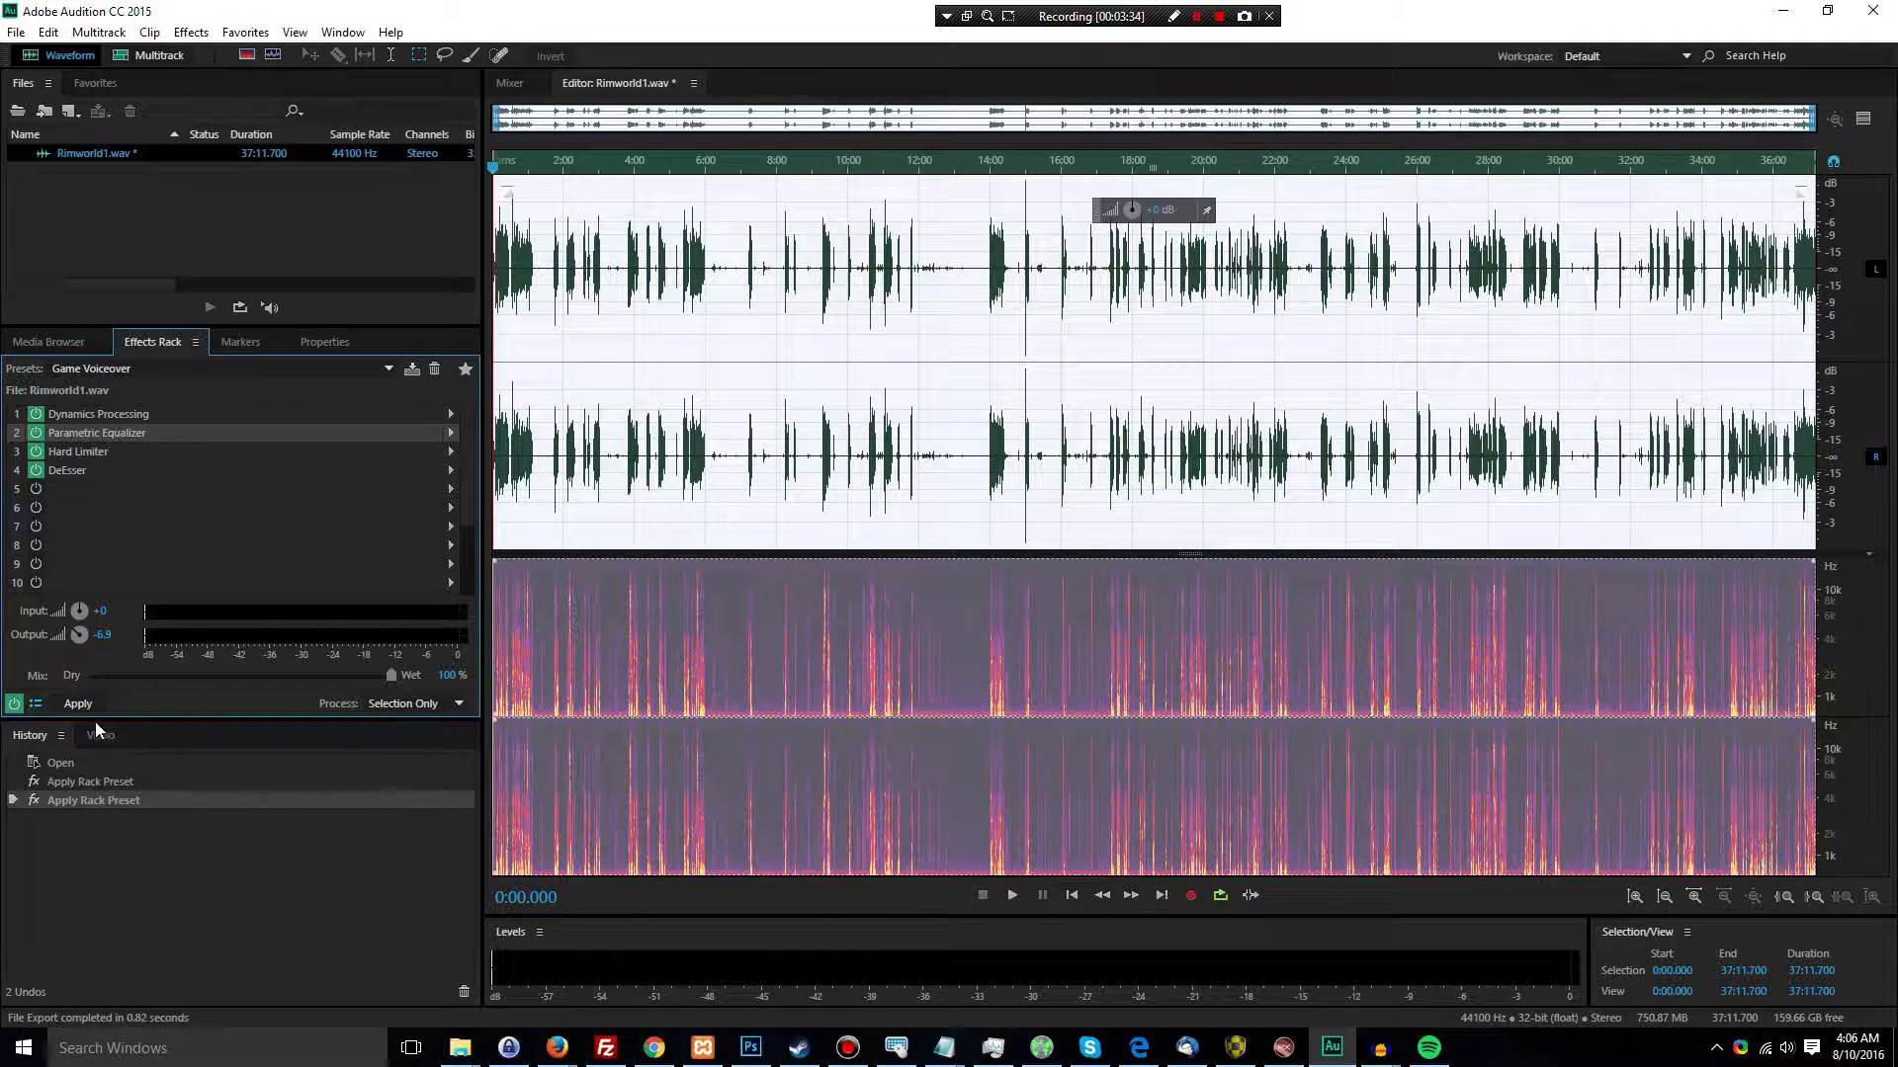
left_click(314, 417)
left_click(324, 458)
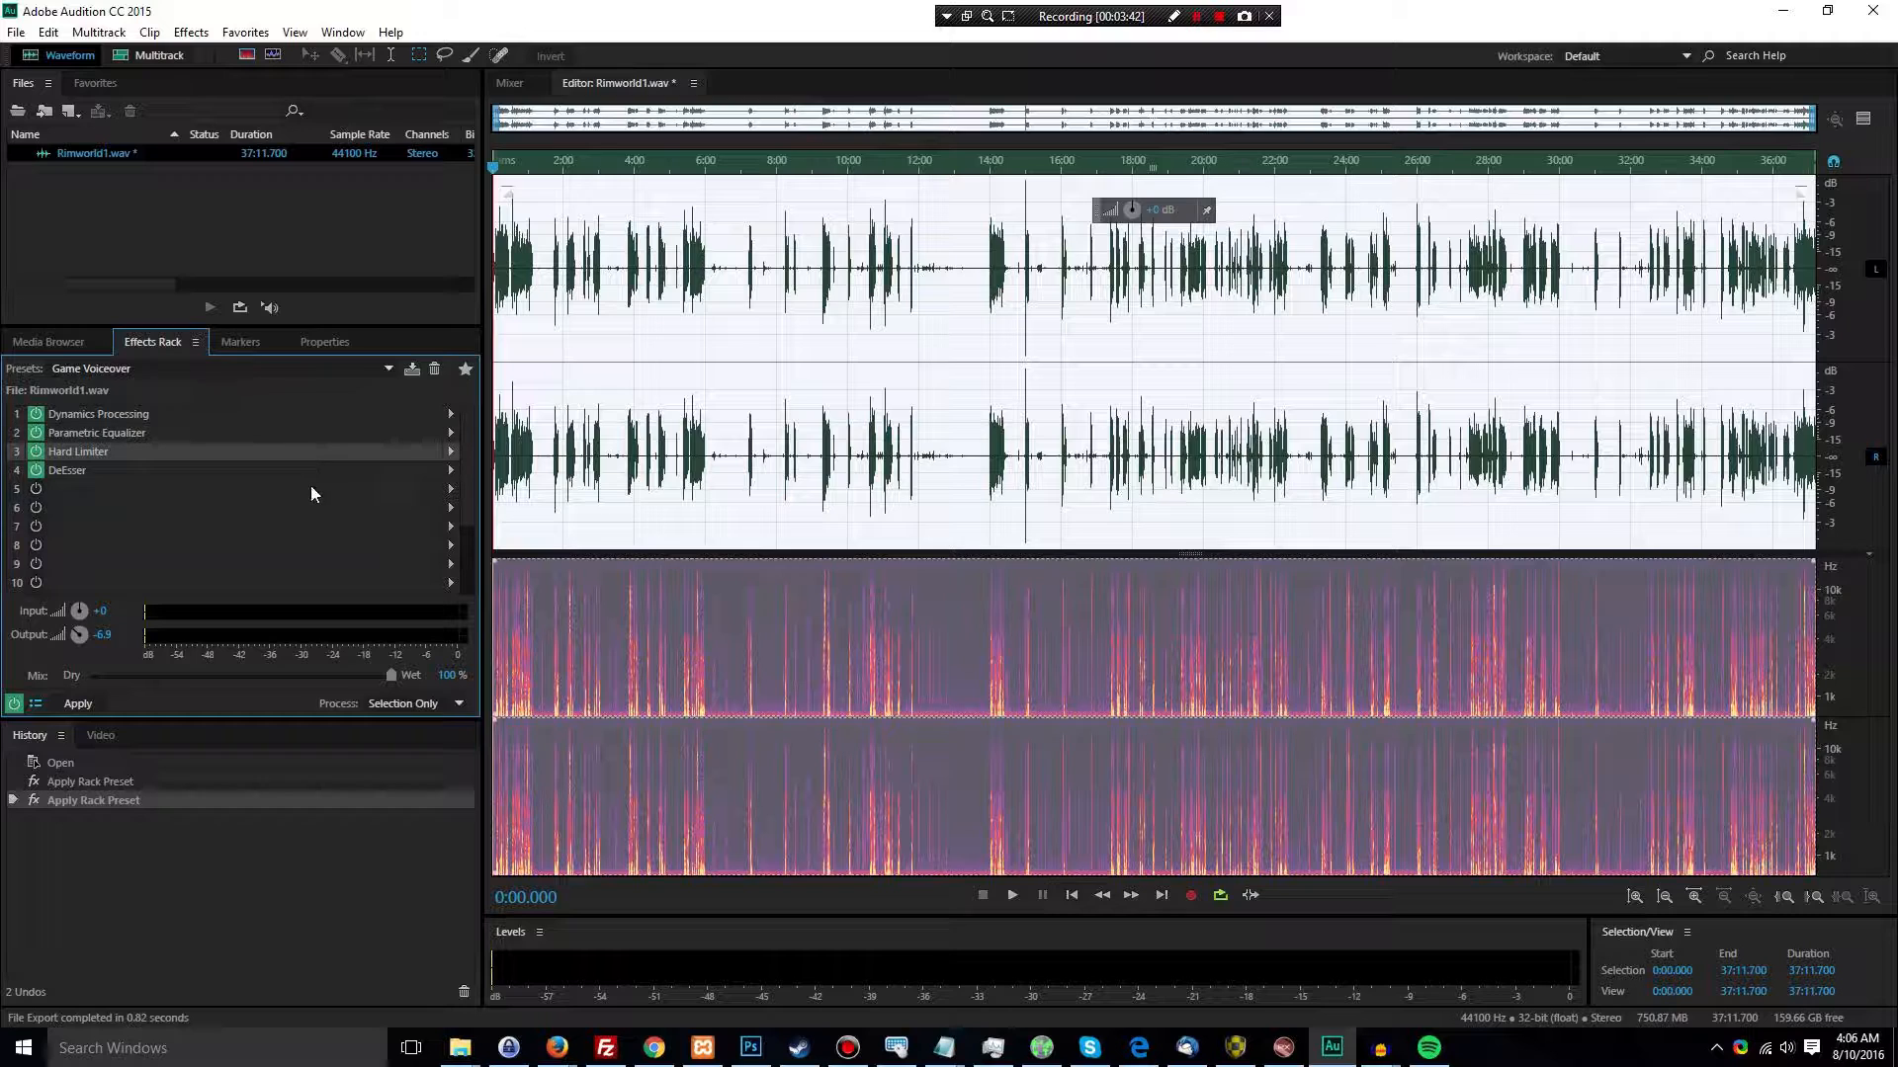
left_click(266, 477)
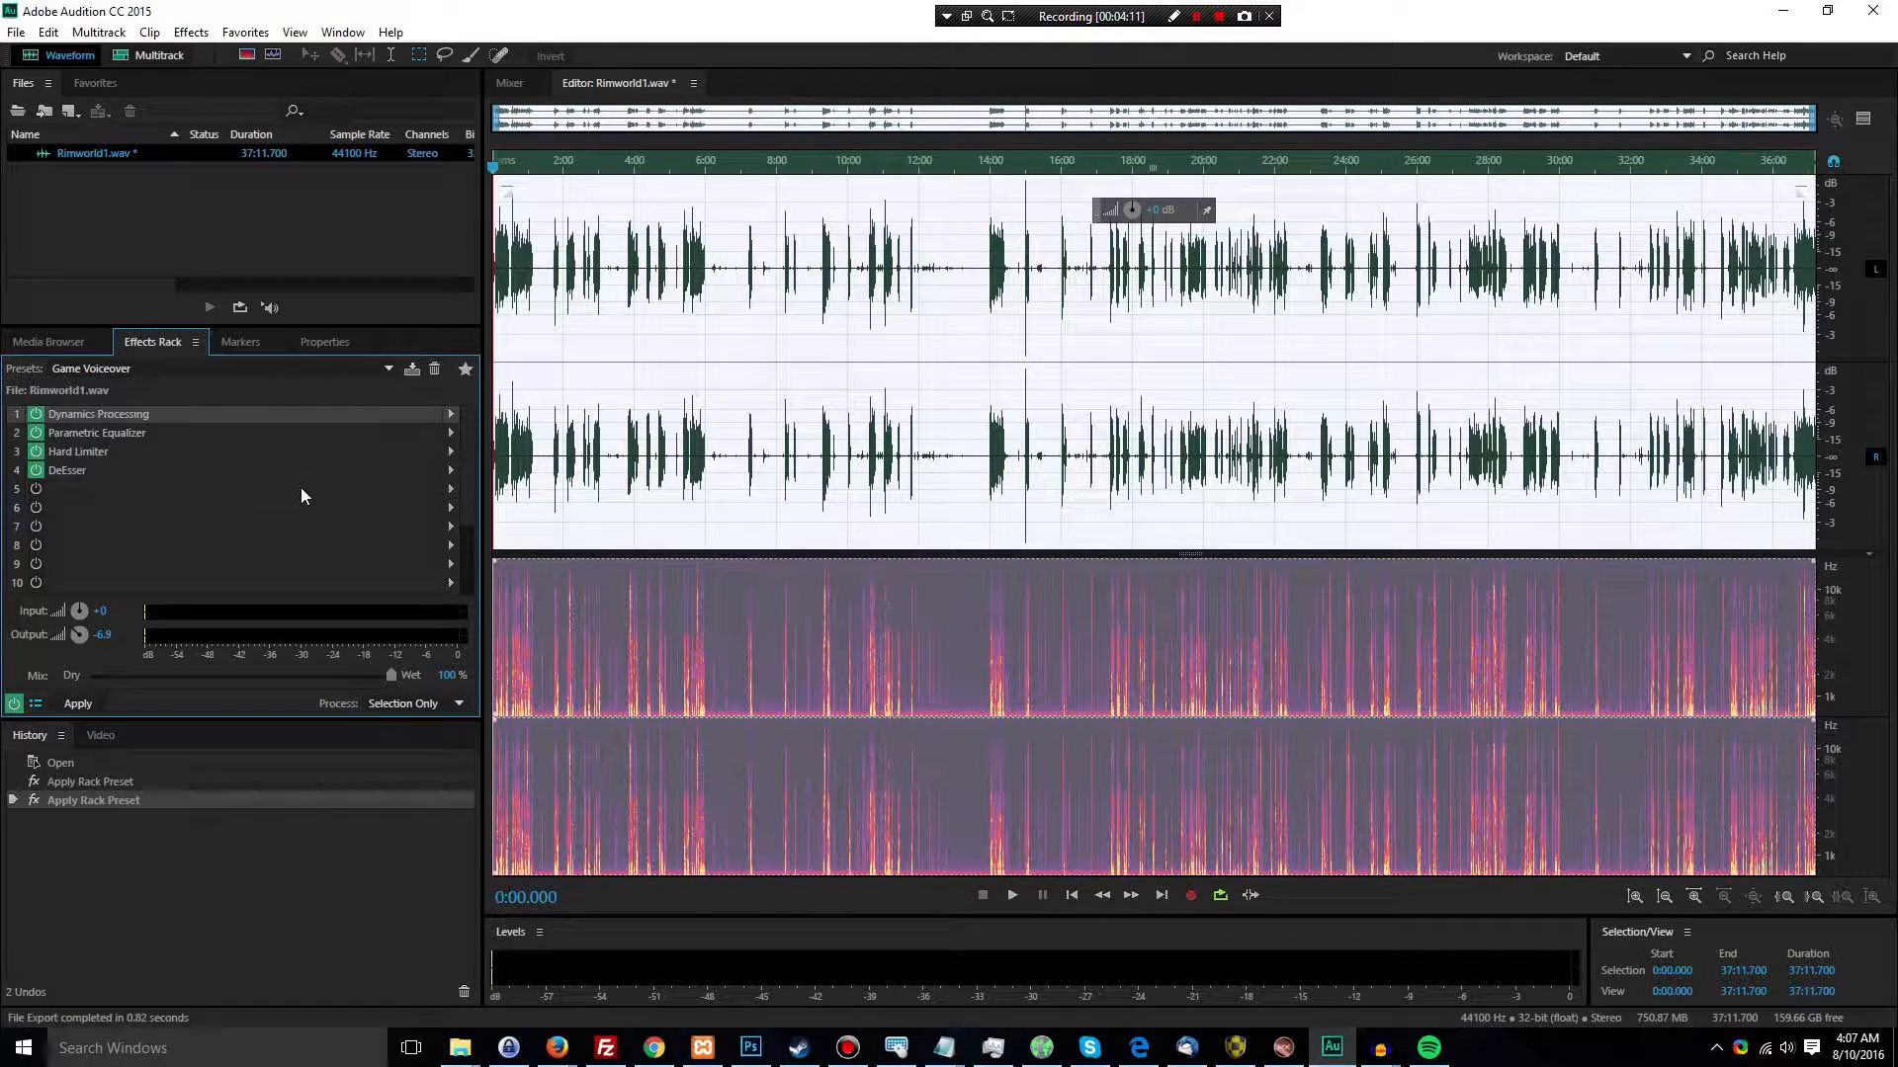
Examine the compression curve and the attack, release and band-limiting settings of the rack's Dynamics Processing effect
left_click(450, 414)
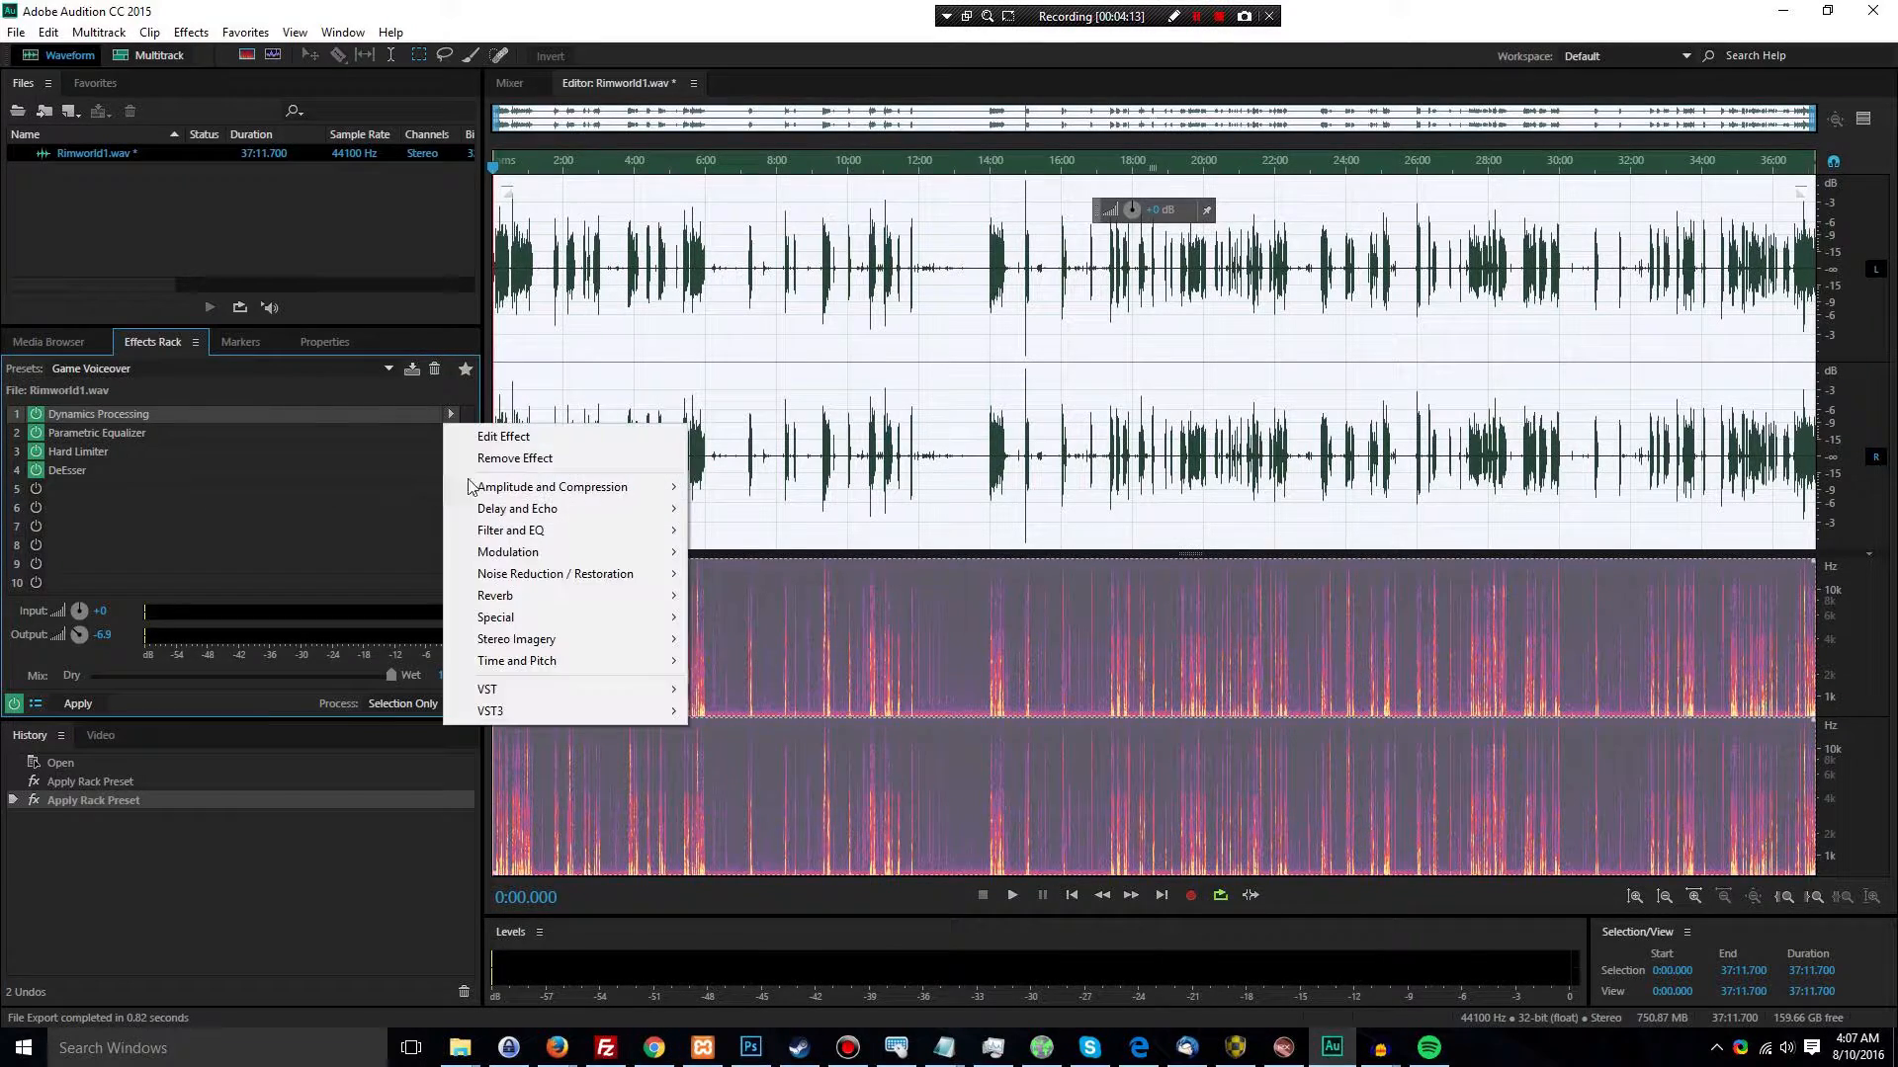
left_click(513, 440)
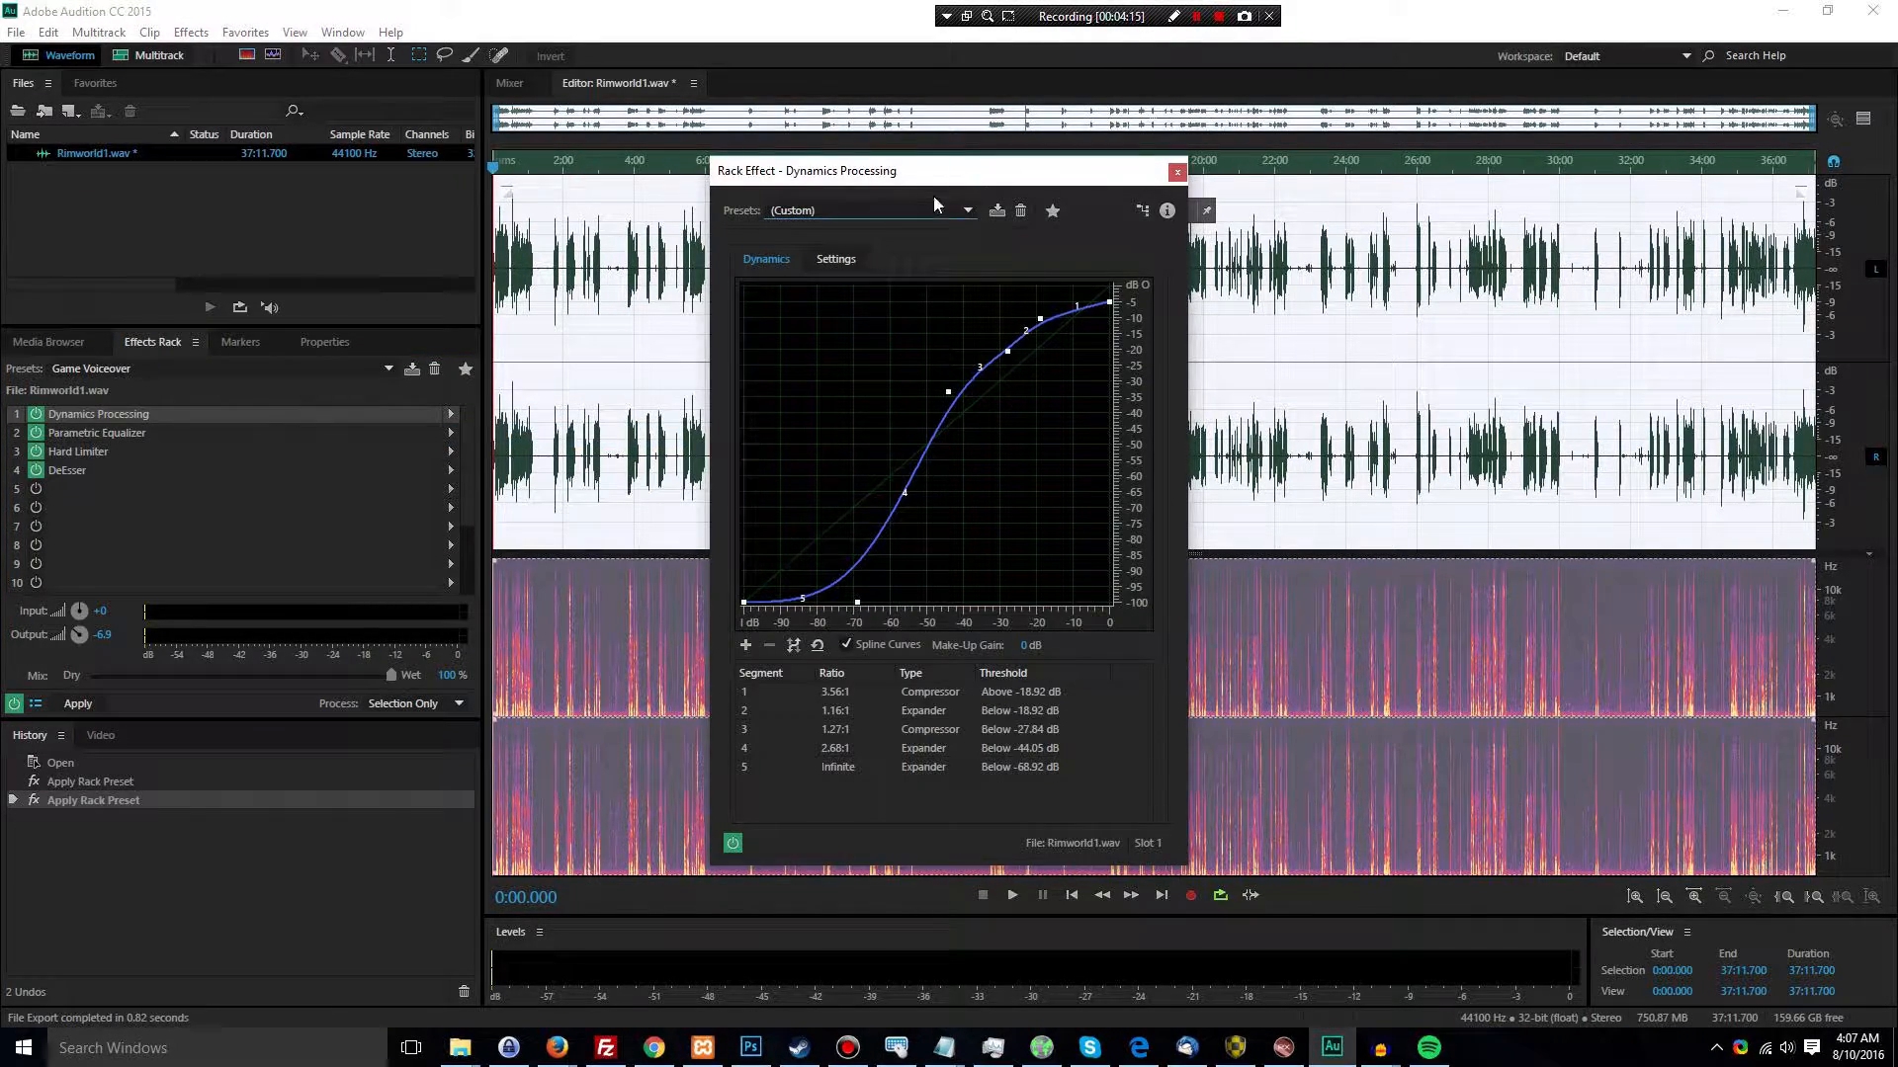
left_click_drag(933, 193, 884, 226)
left_click(786, 290)
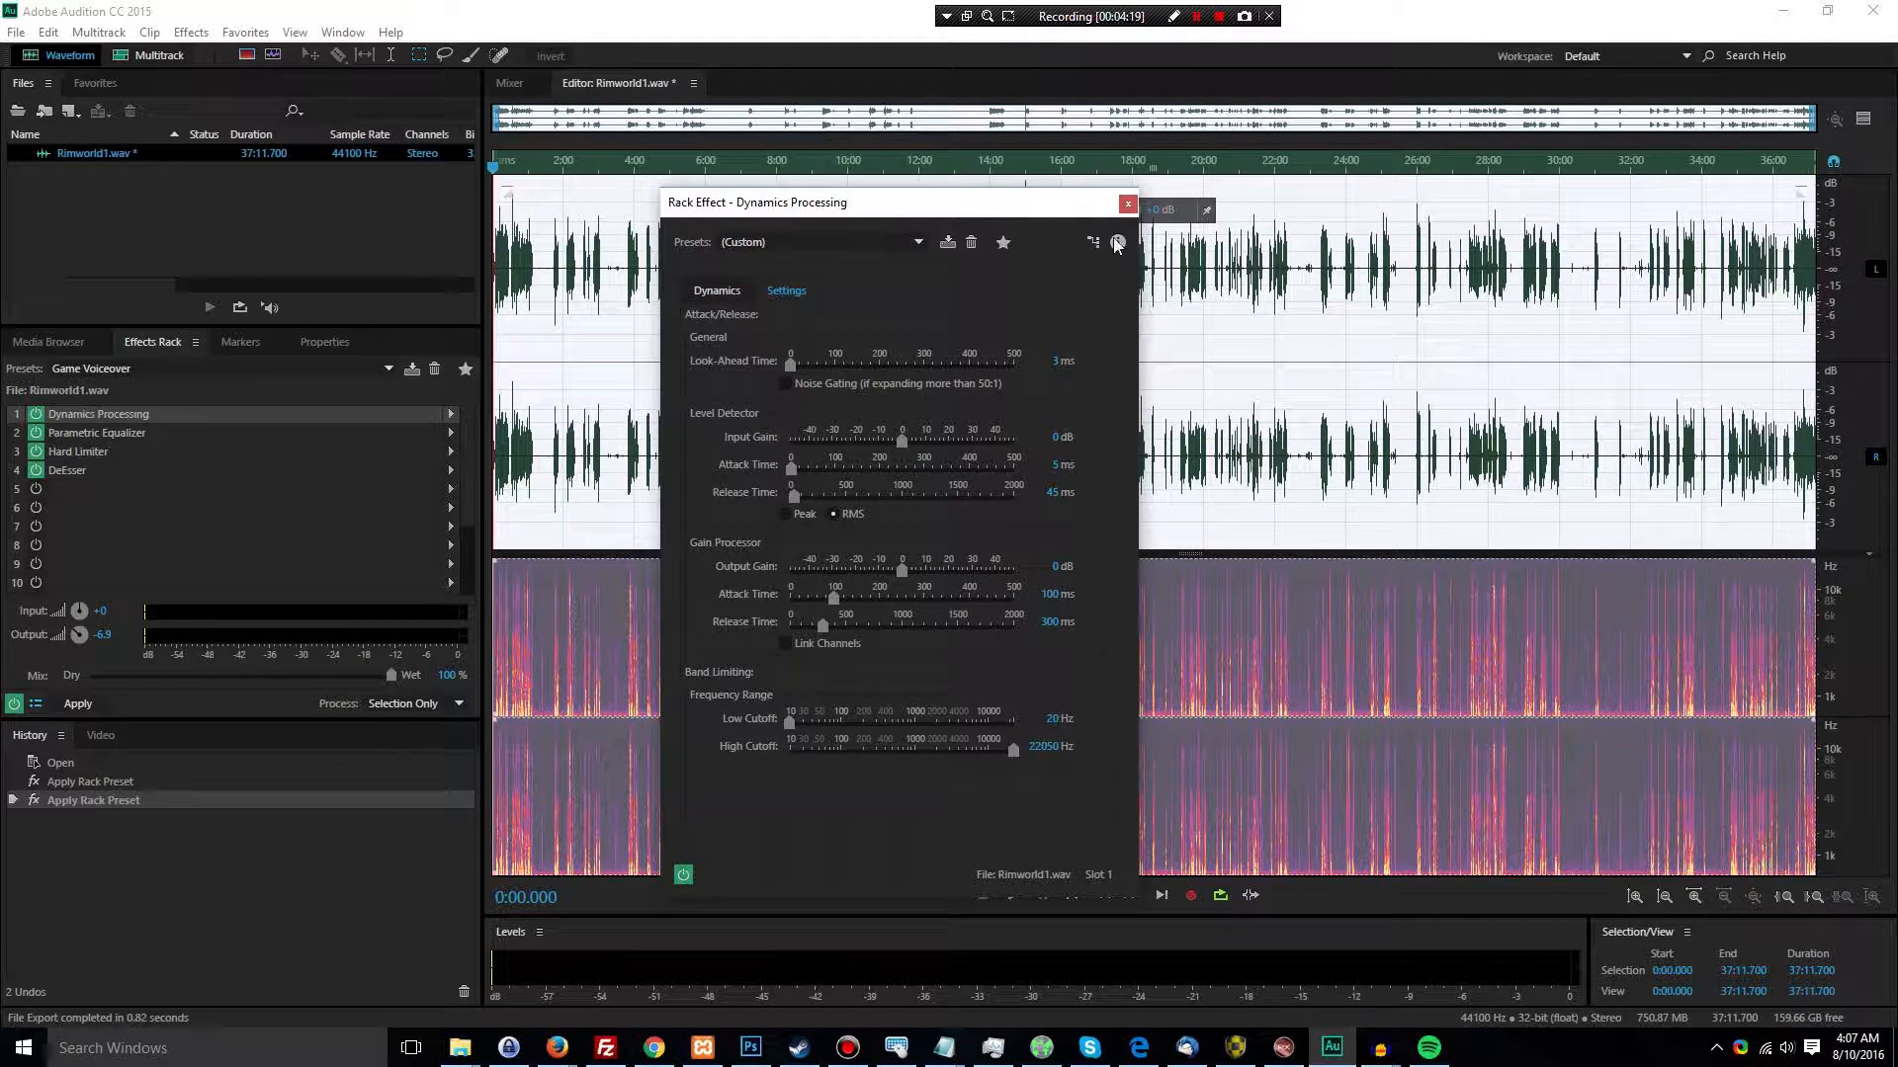
left_click(1128, 204)
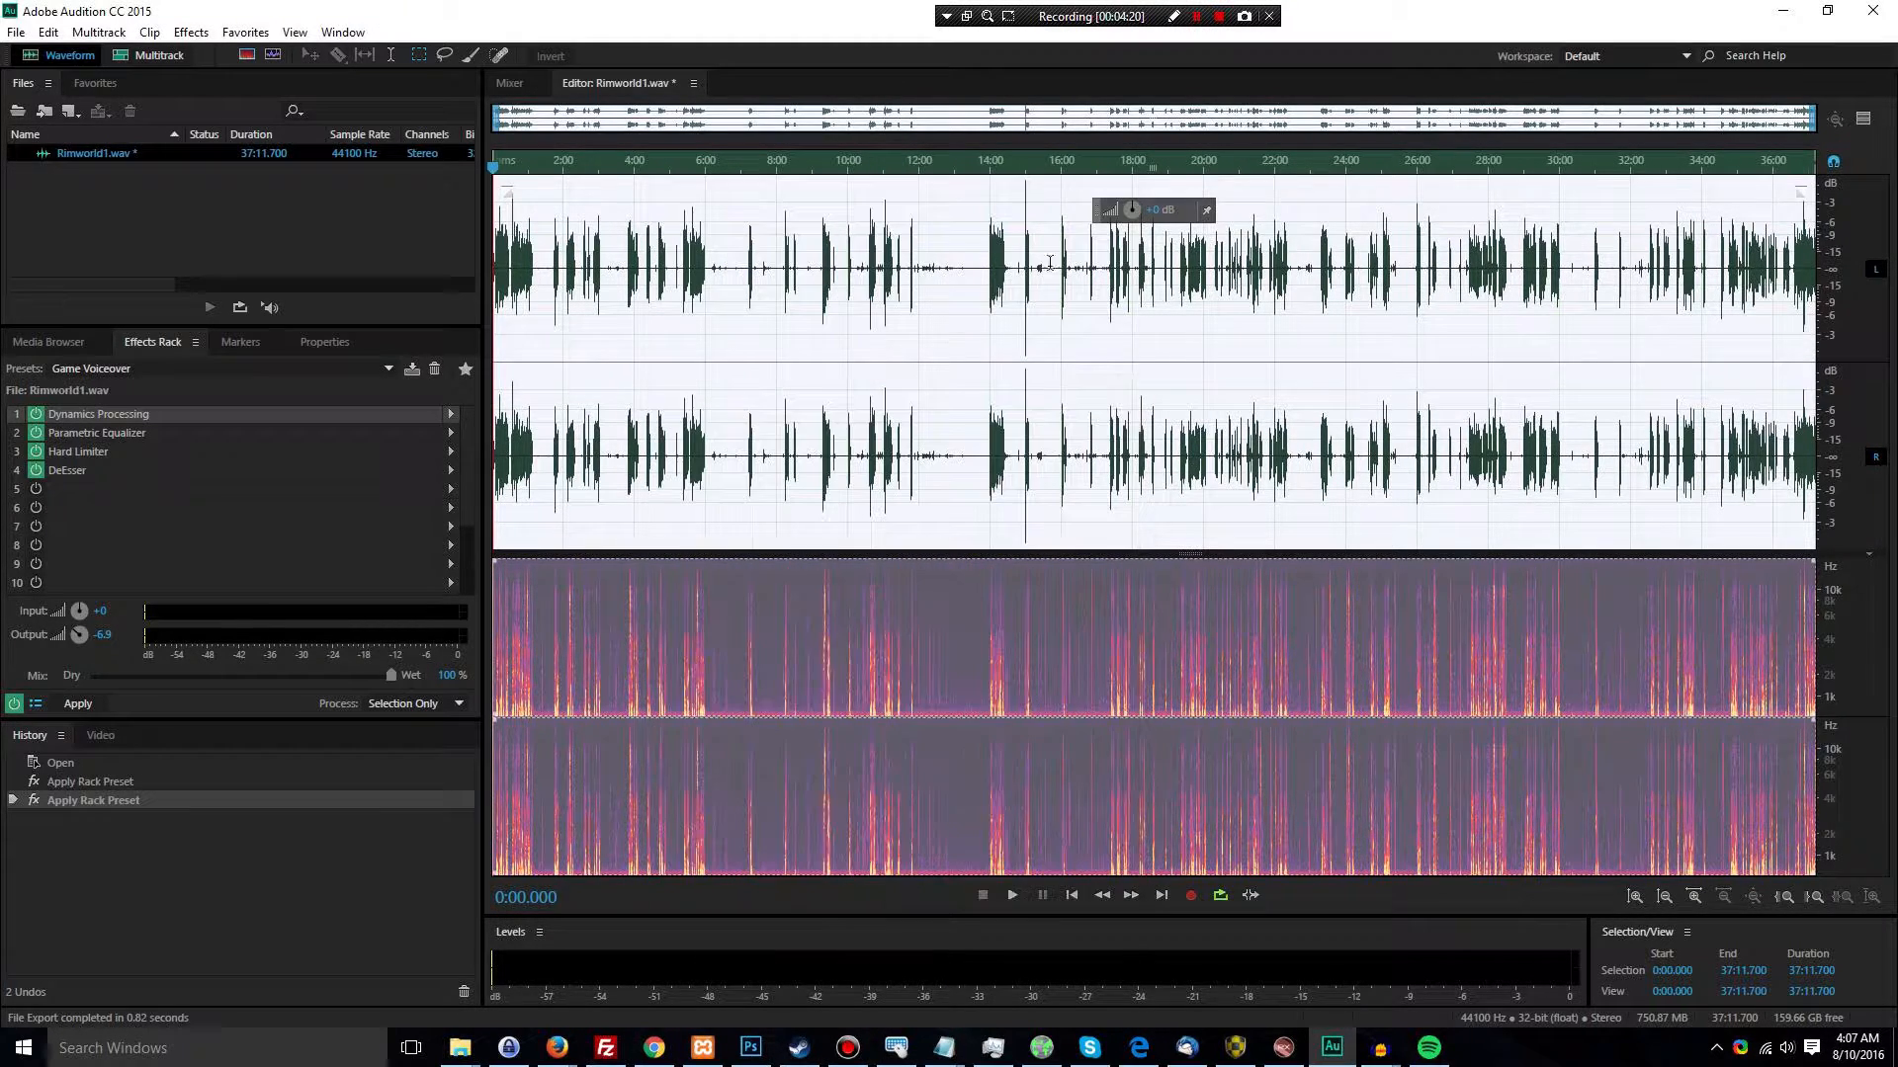
Apply the Game Voiceover rack to Rimworld1.wav, compare it with the first Apply Rack Preset history state, and restore the Apply Effects Rack state
left_click(78, 704)
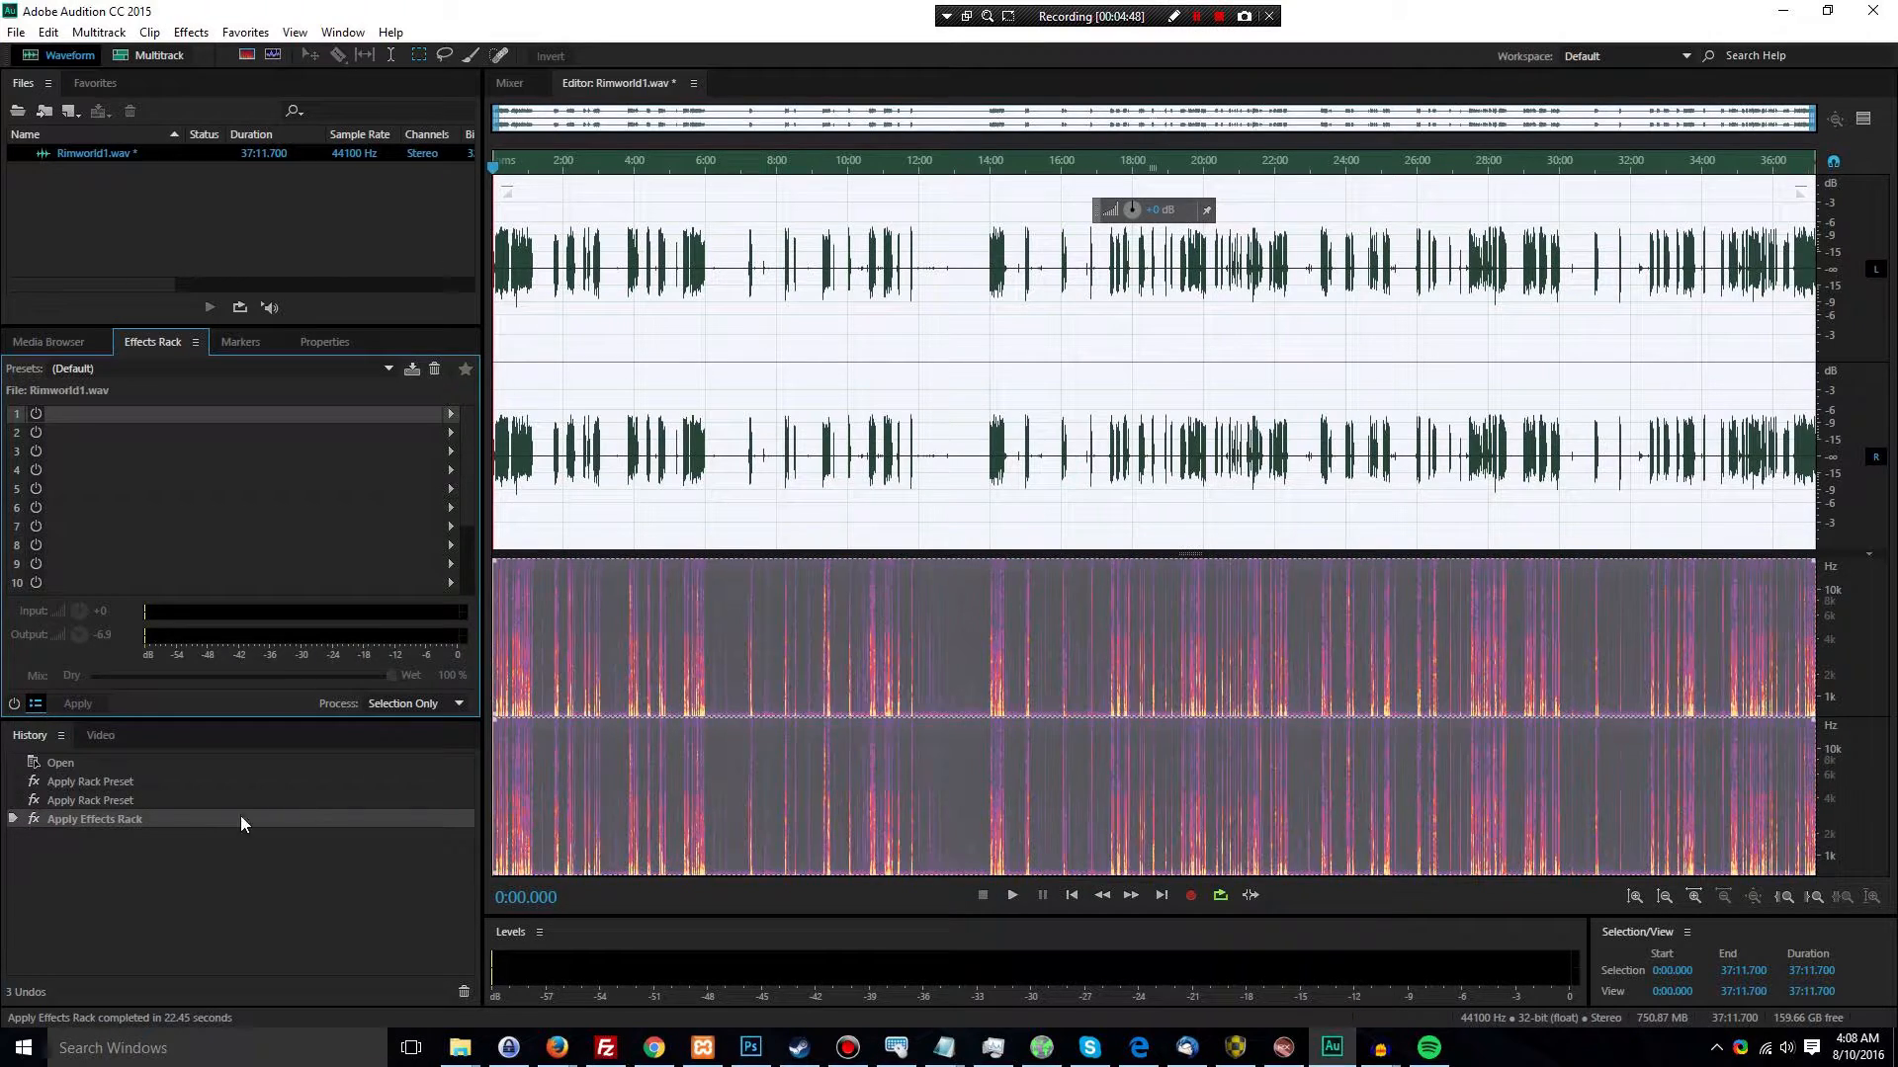
left_click(856, 457)
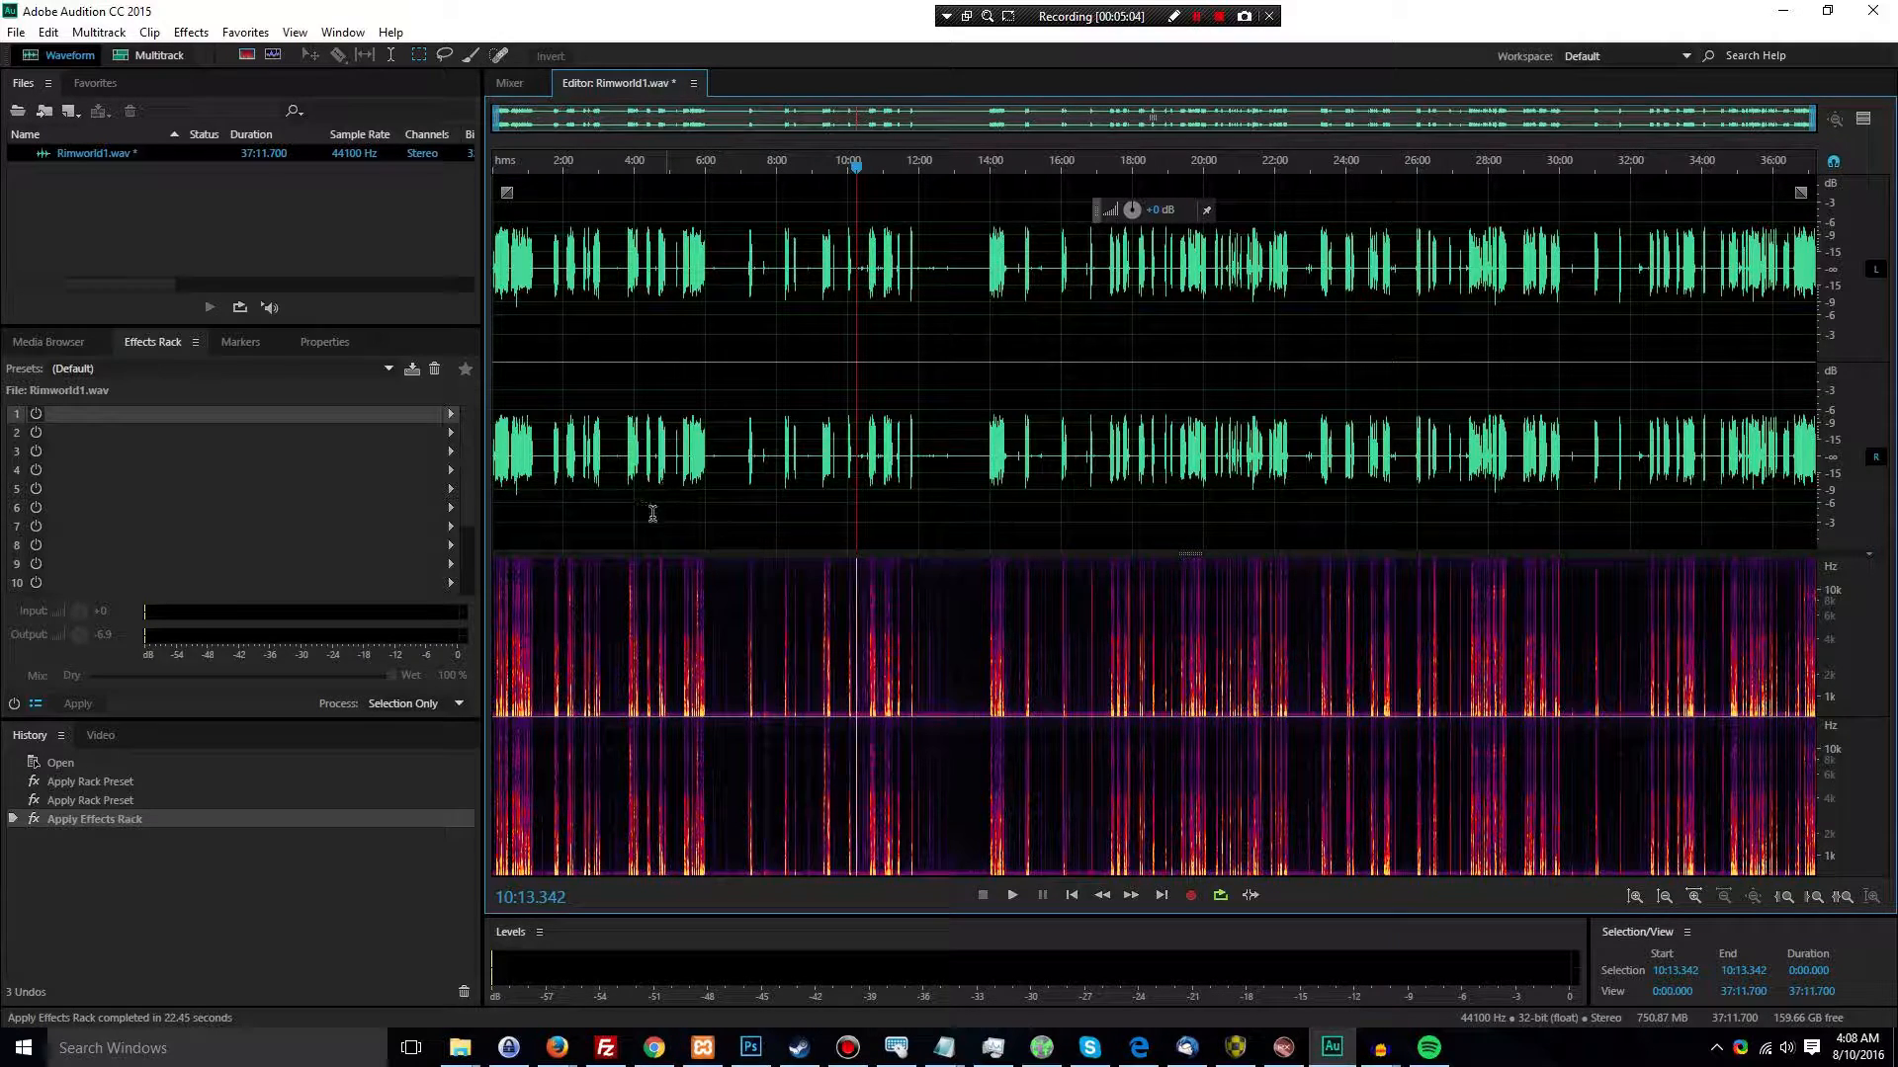
left_click(74, 781)
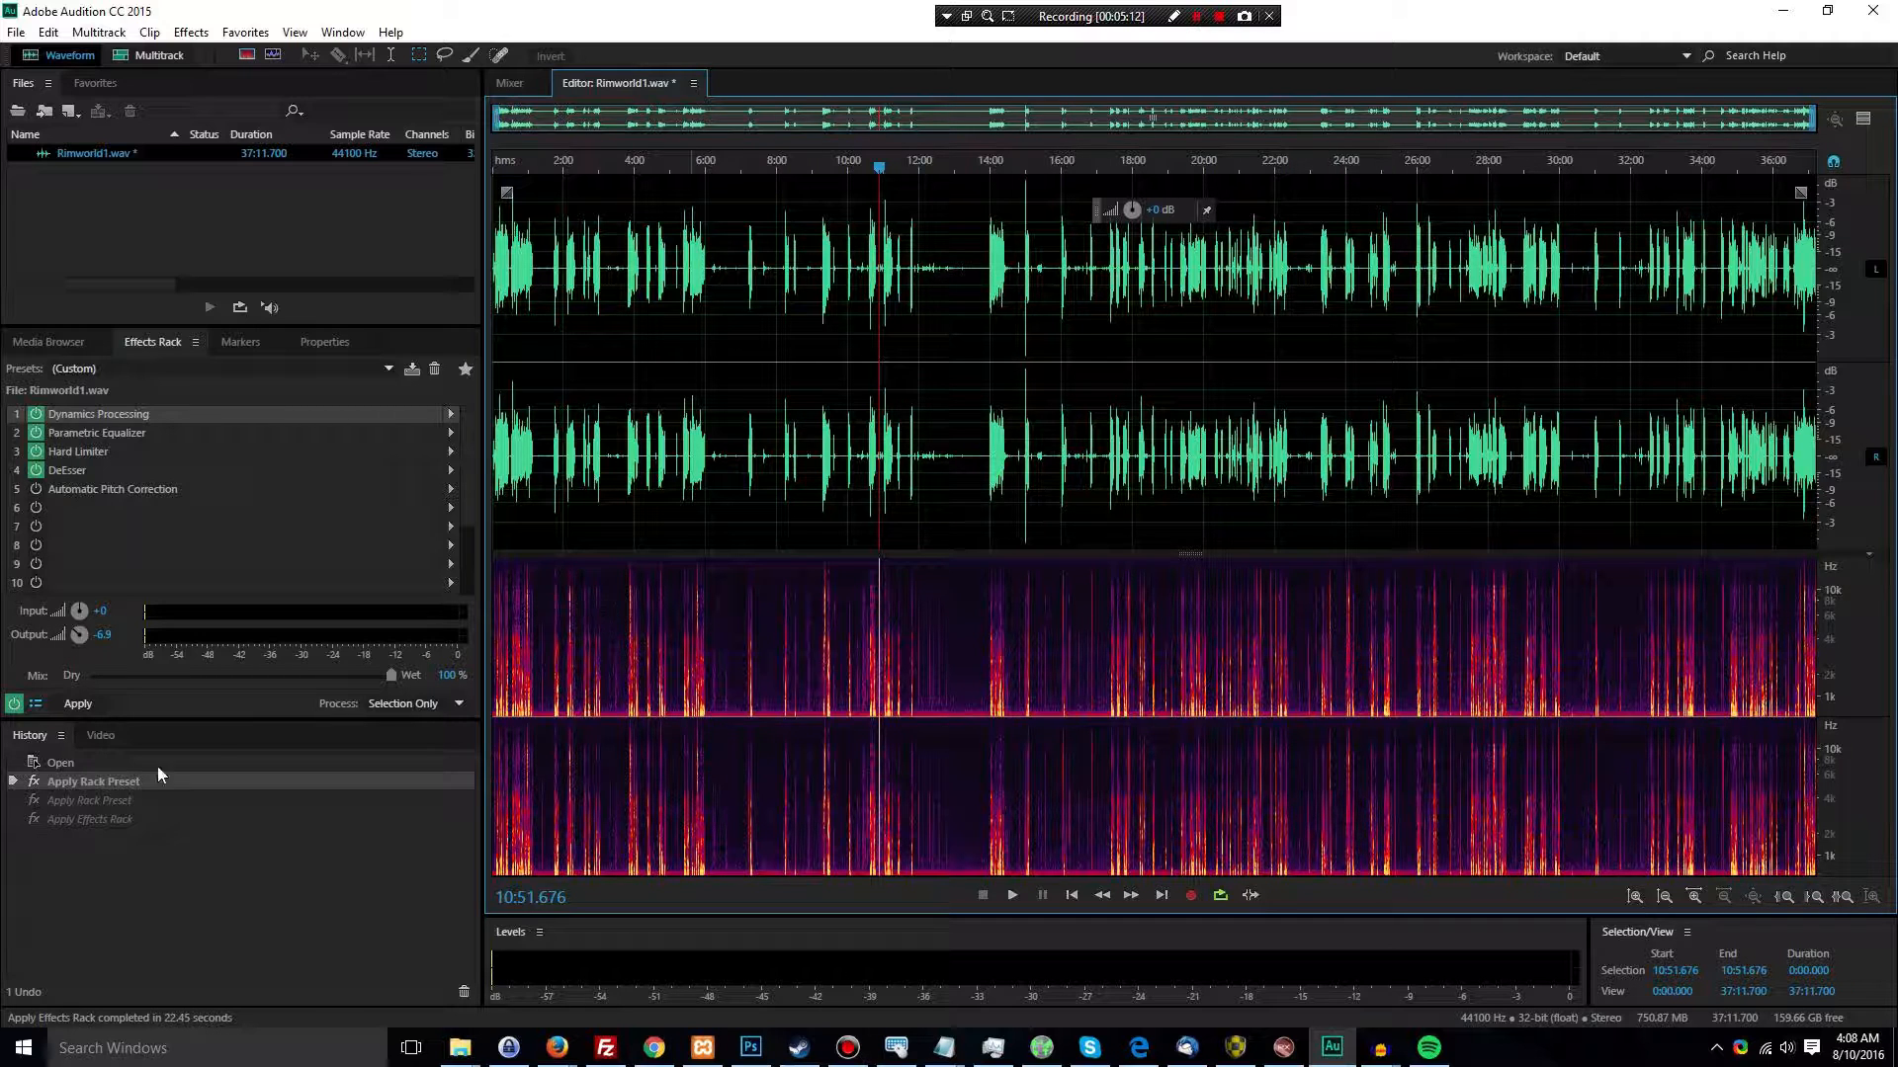
left_click(111, 820)
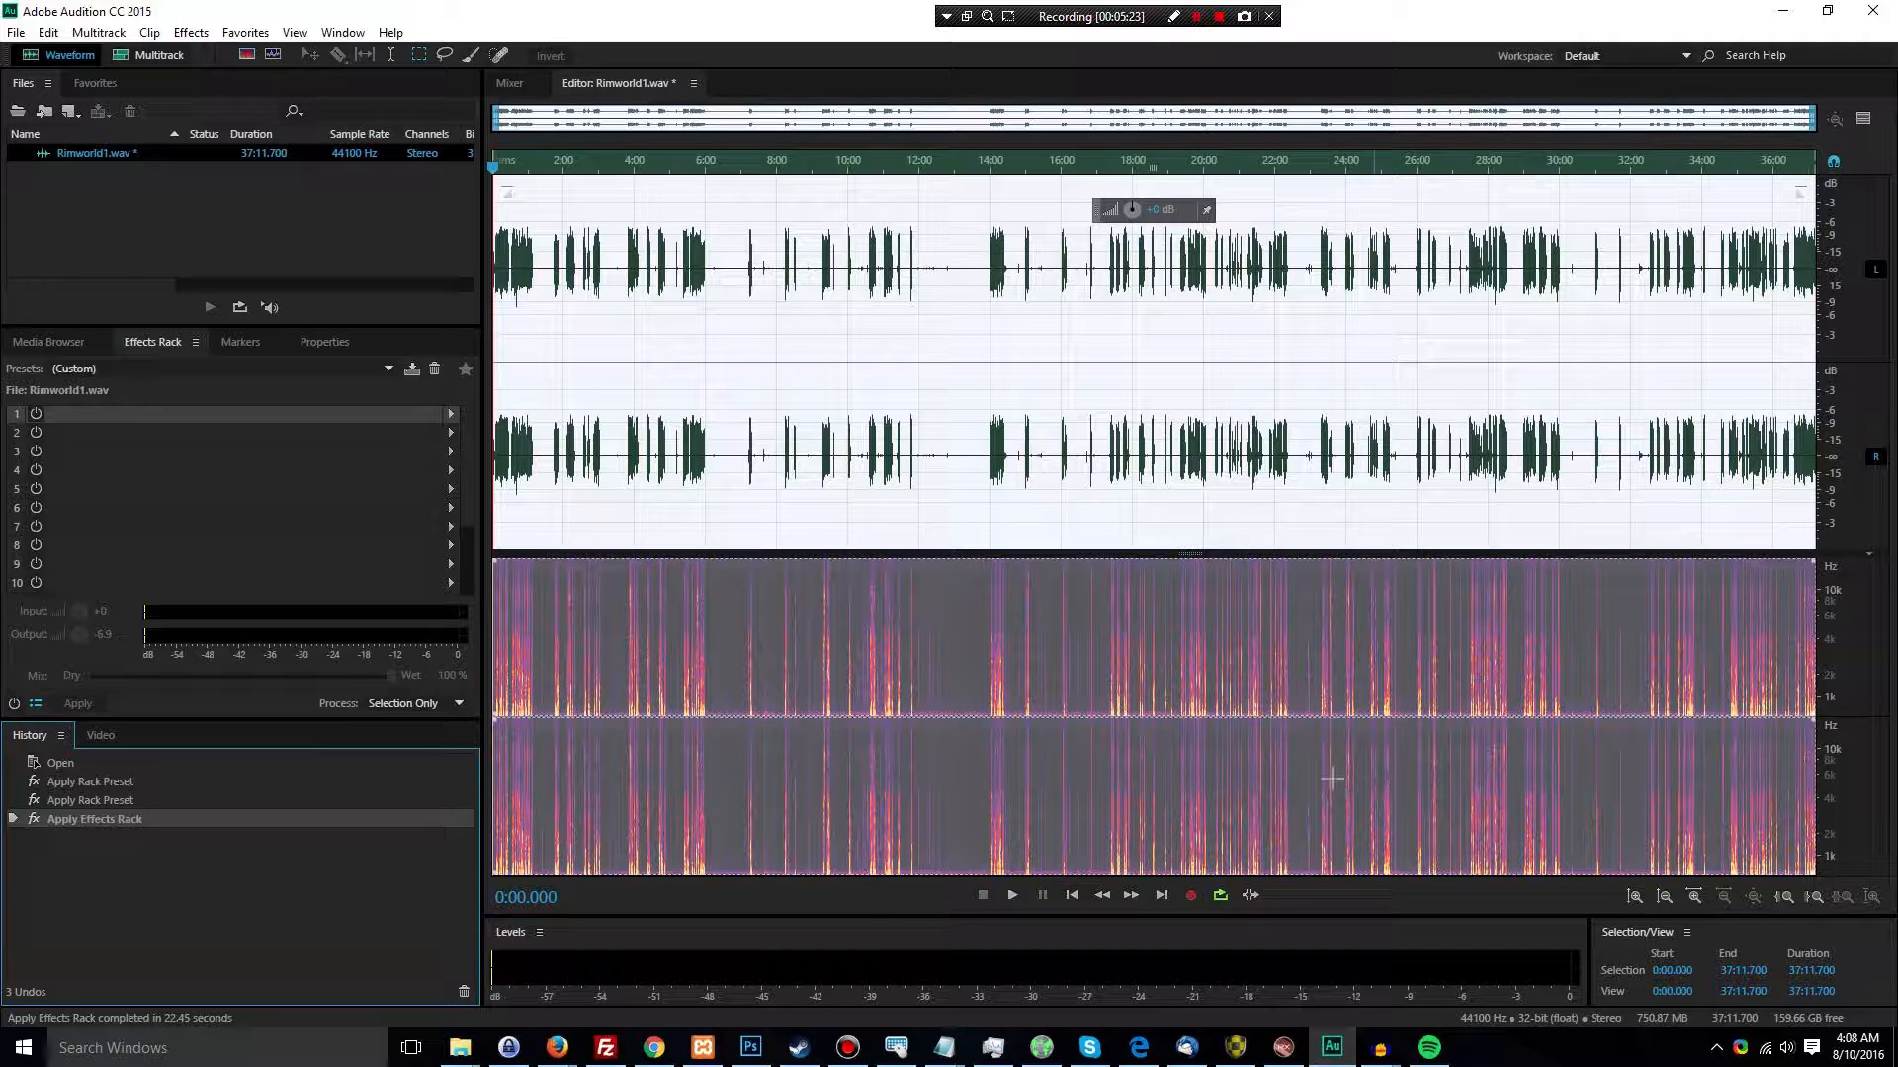
Switch to Audacity and check the RimWorld 23-18-48-135 .avi.1.wav and .avi.2.wav recordings in the Bandicam folder
left_click(1427, 973)
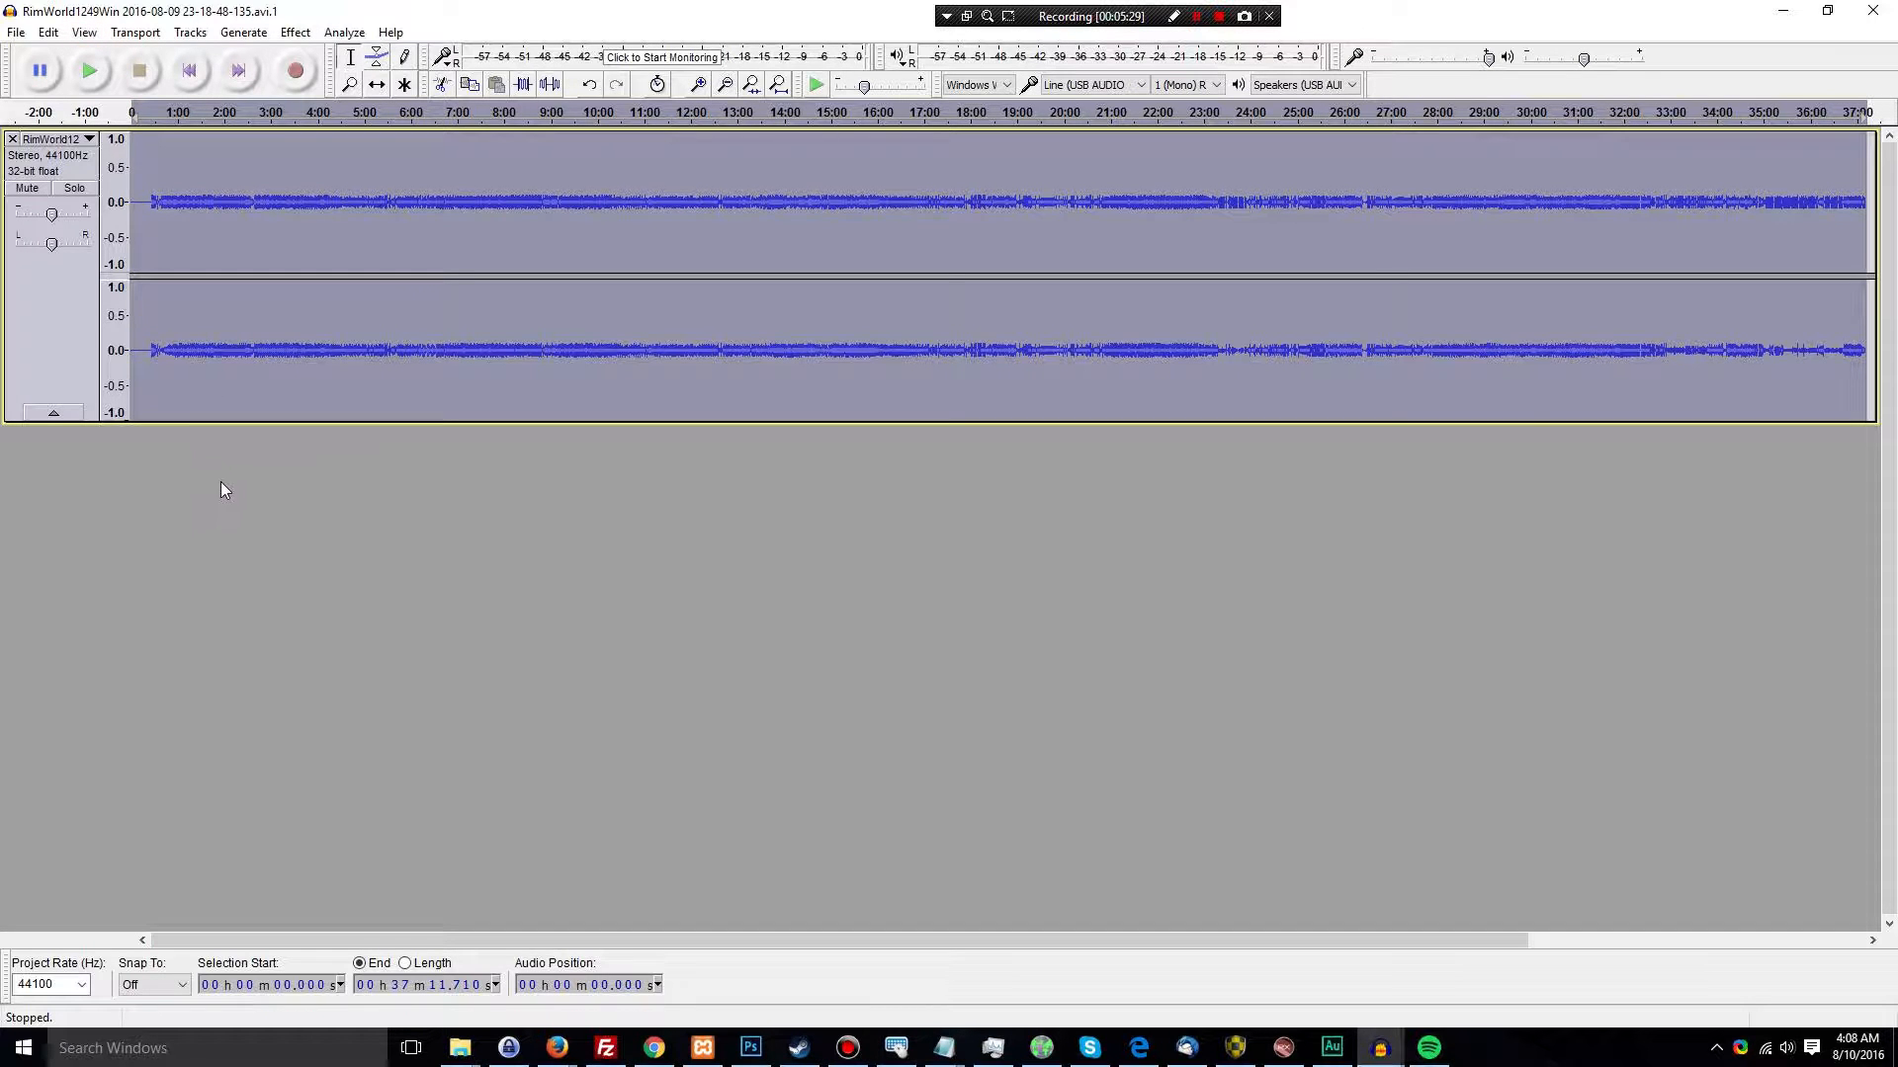
left_click(464, 1055)
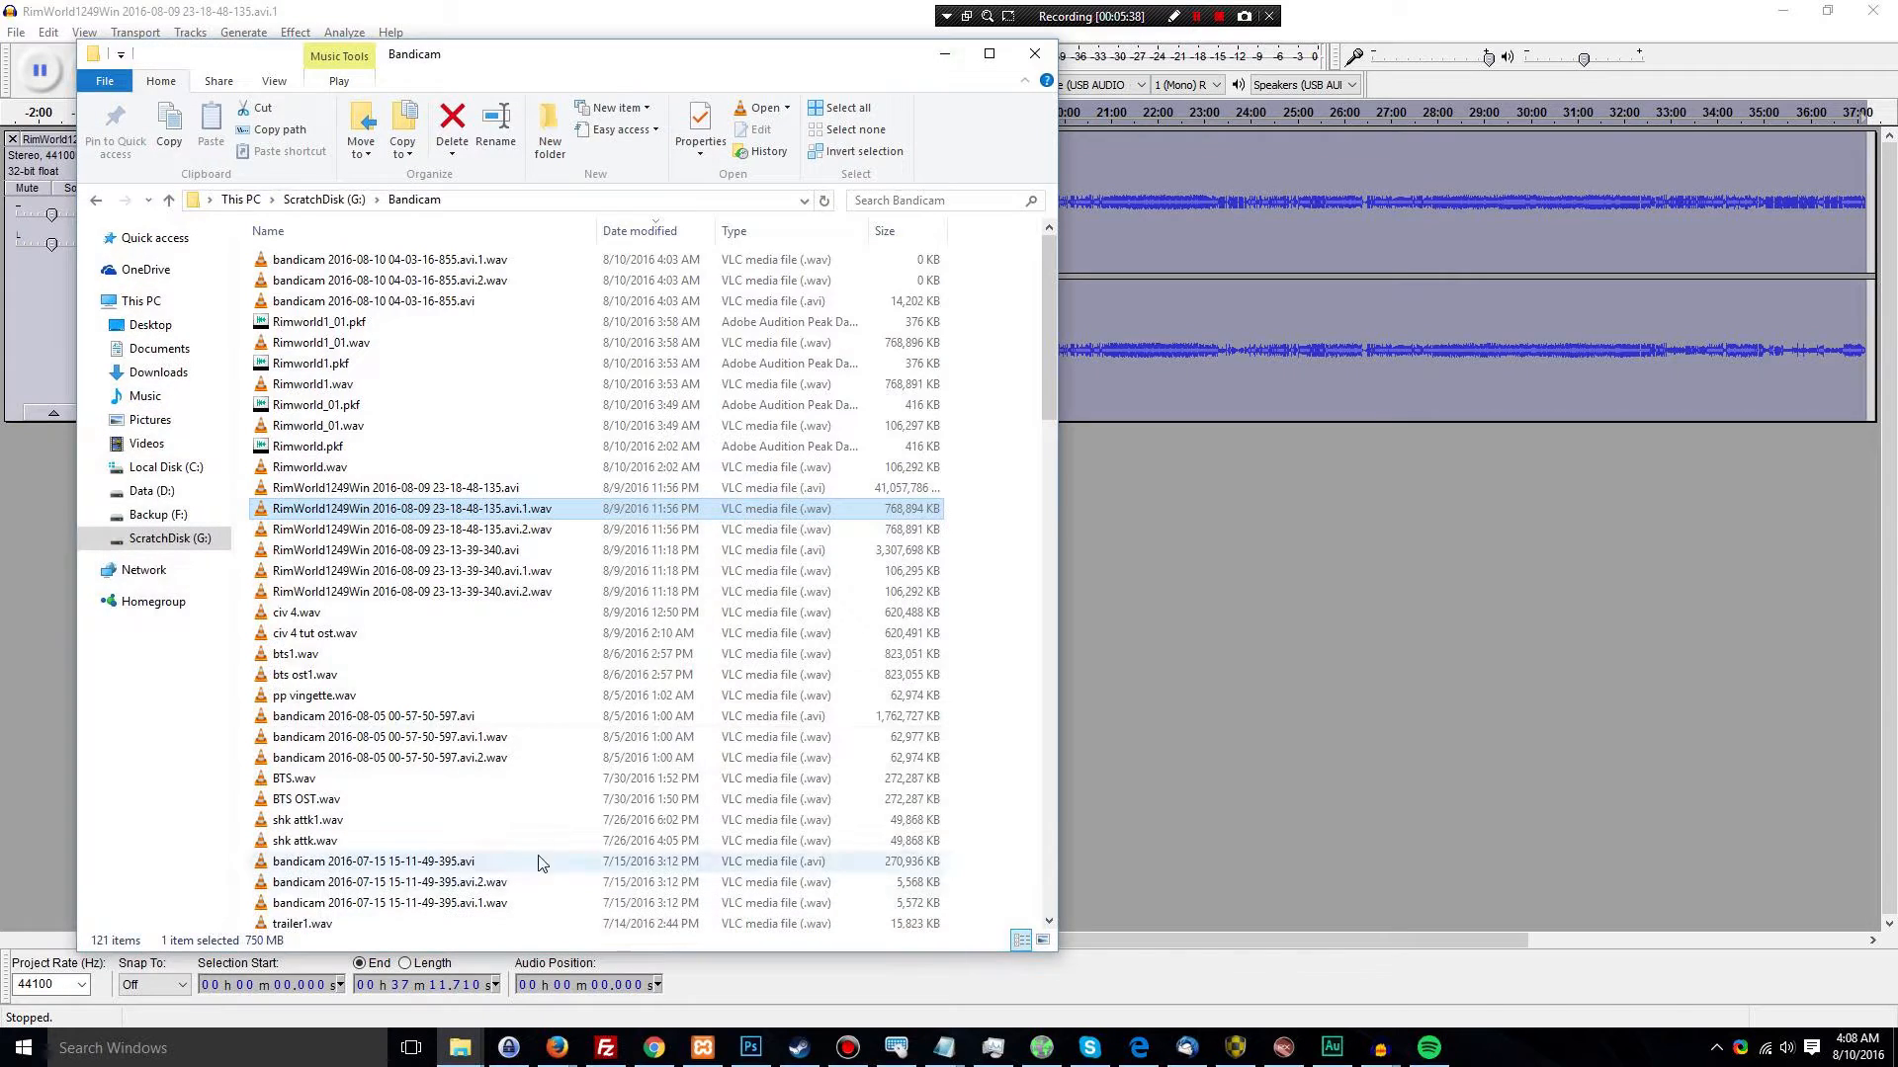
left_click(537, 528)
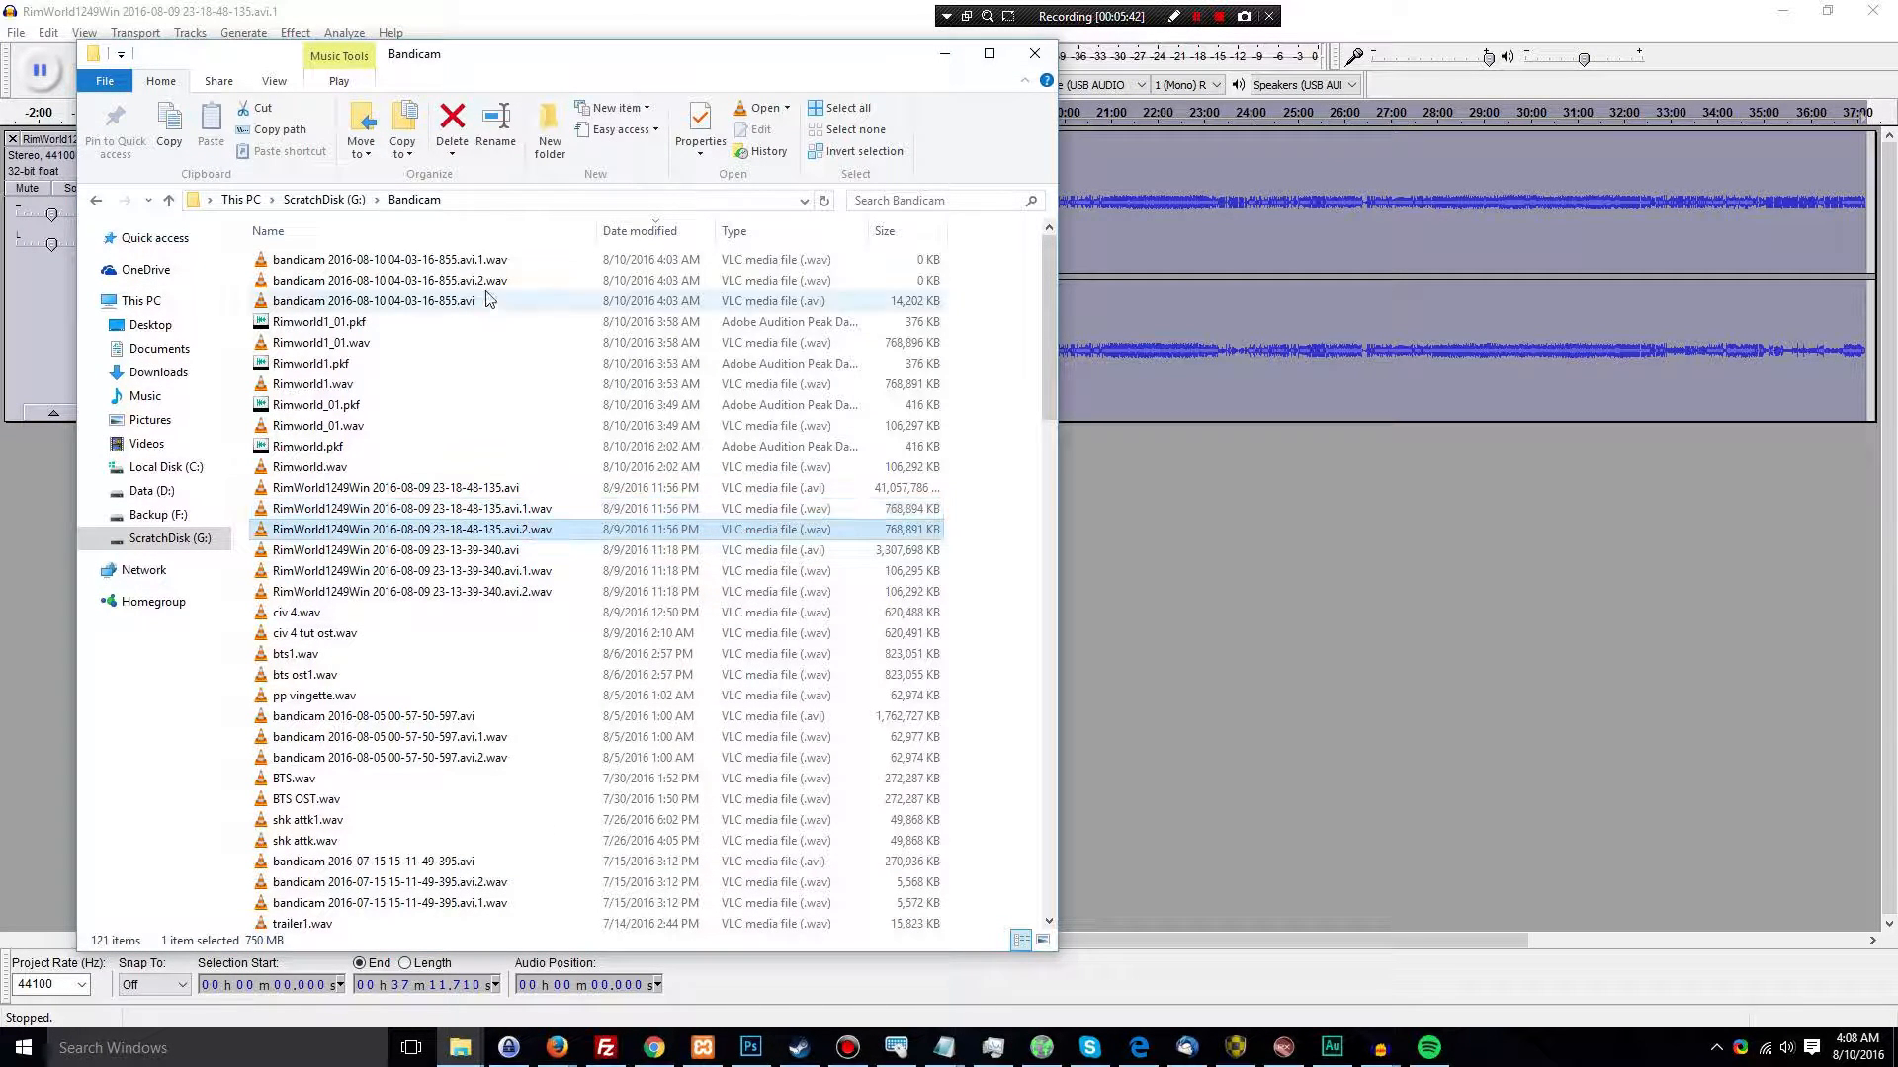
left_click(533, 509)
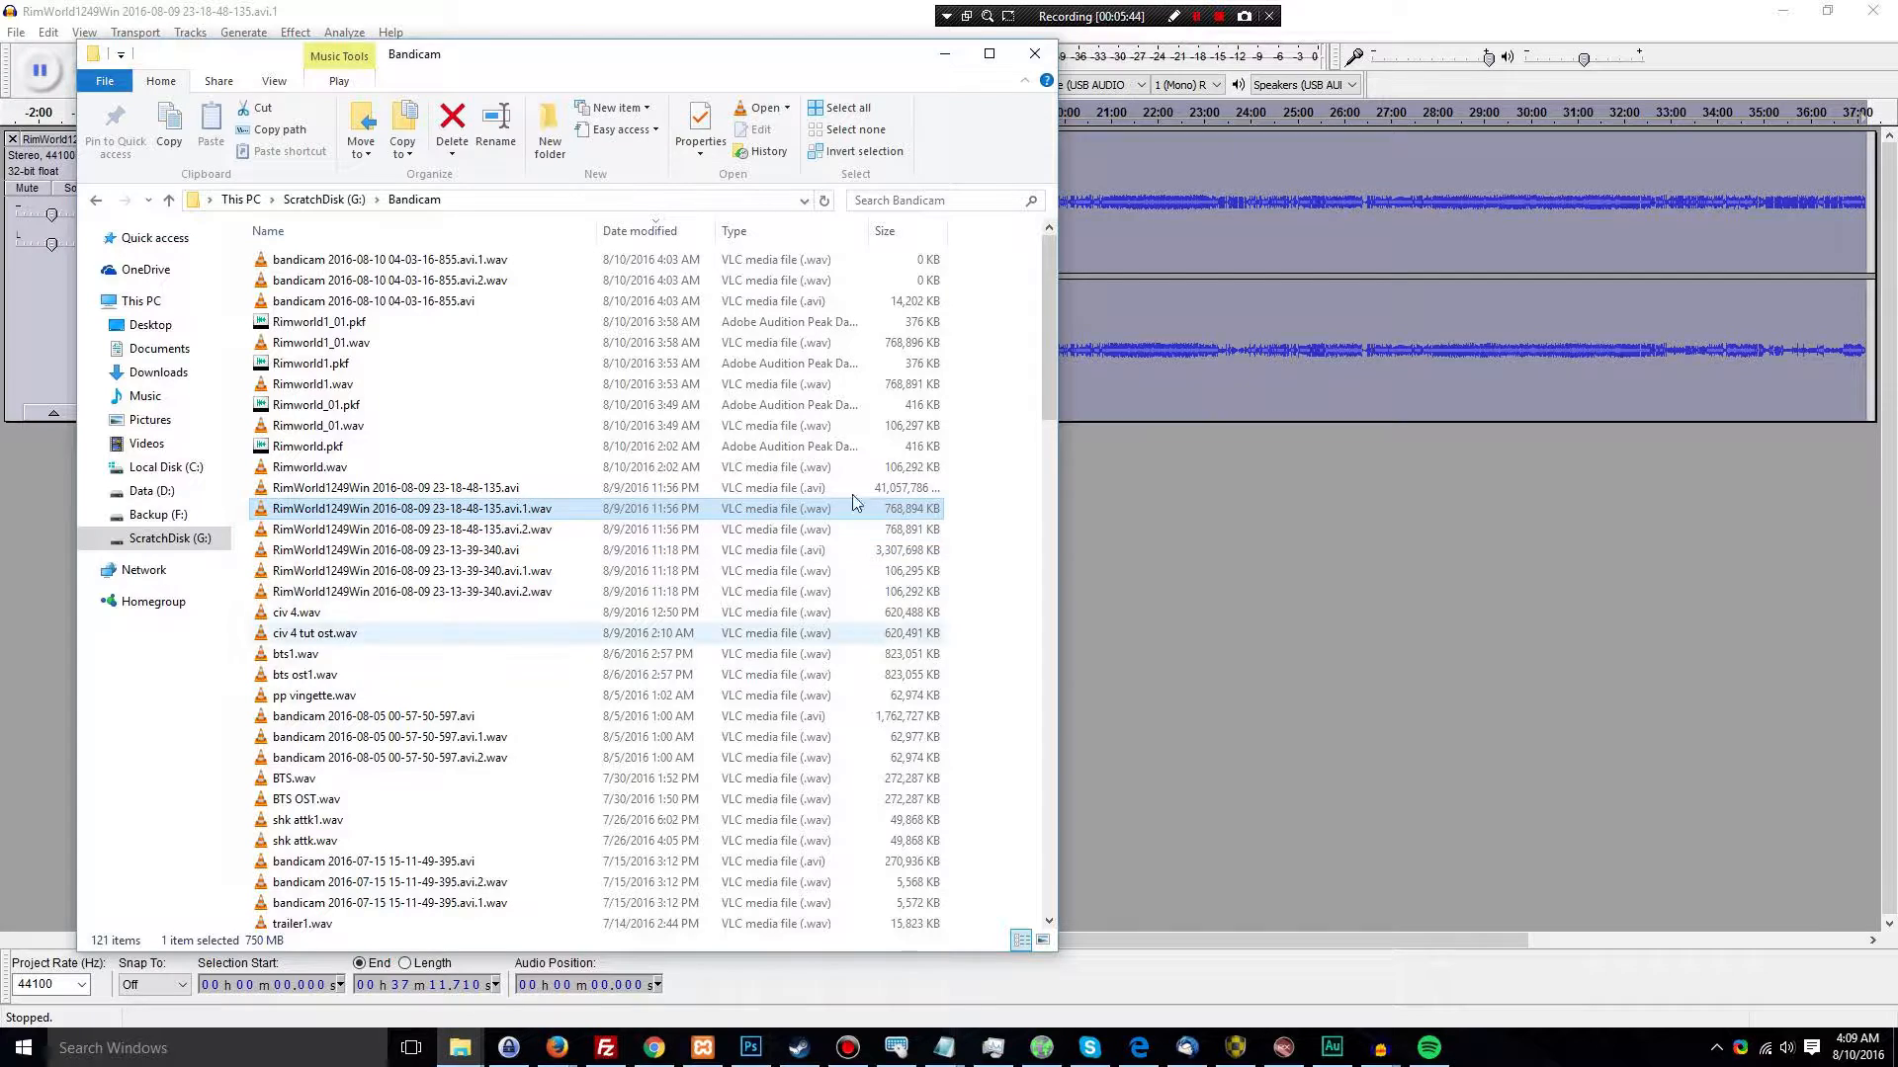
left_click(944, 53)
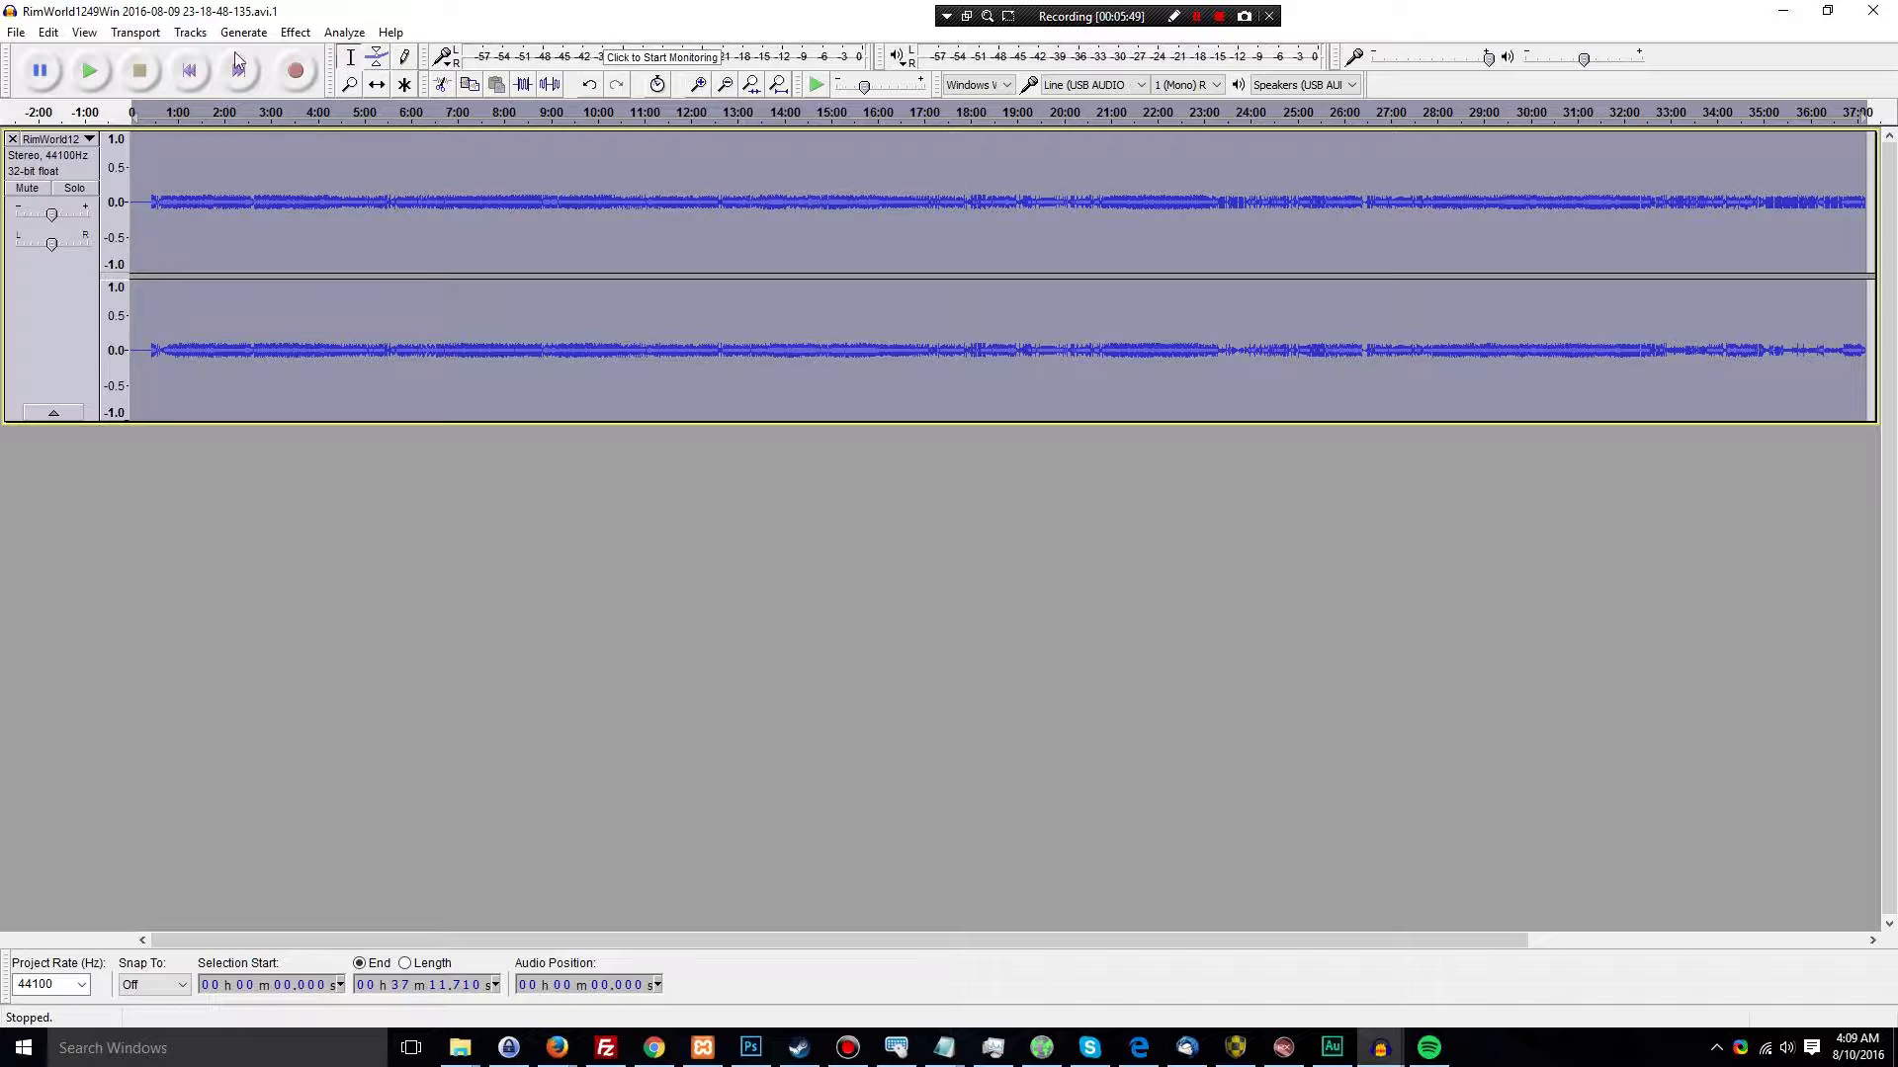
left_click(296, 32)
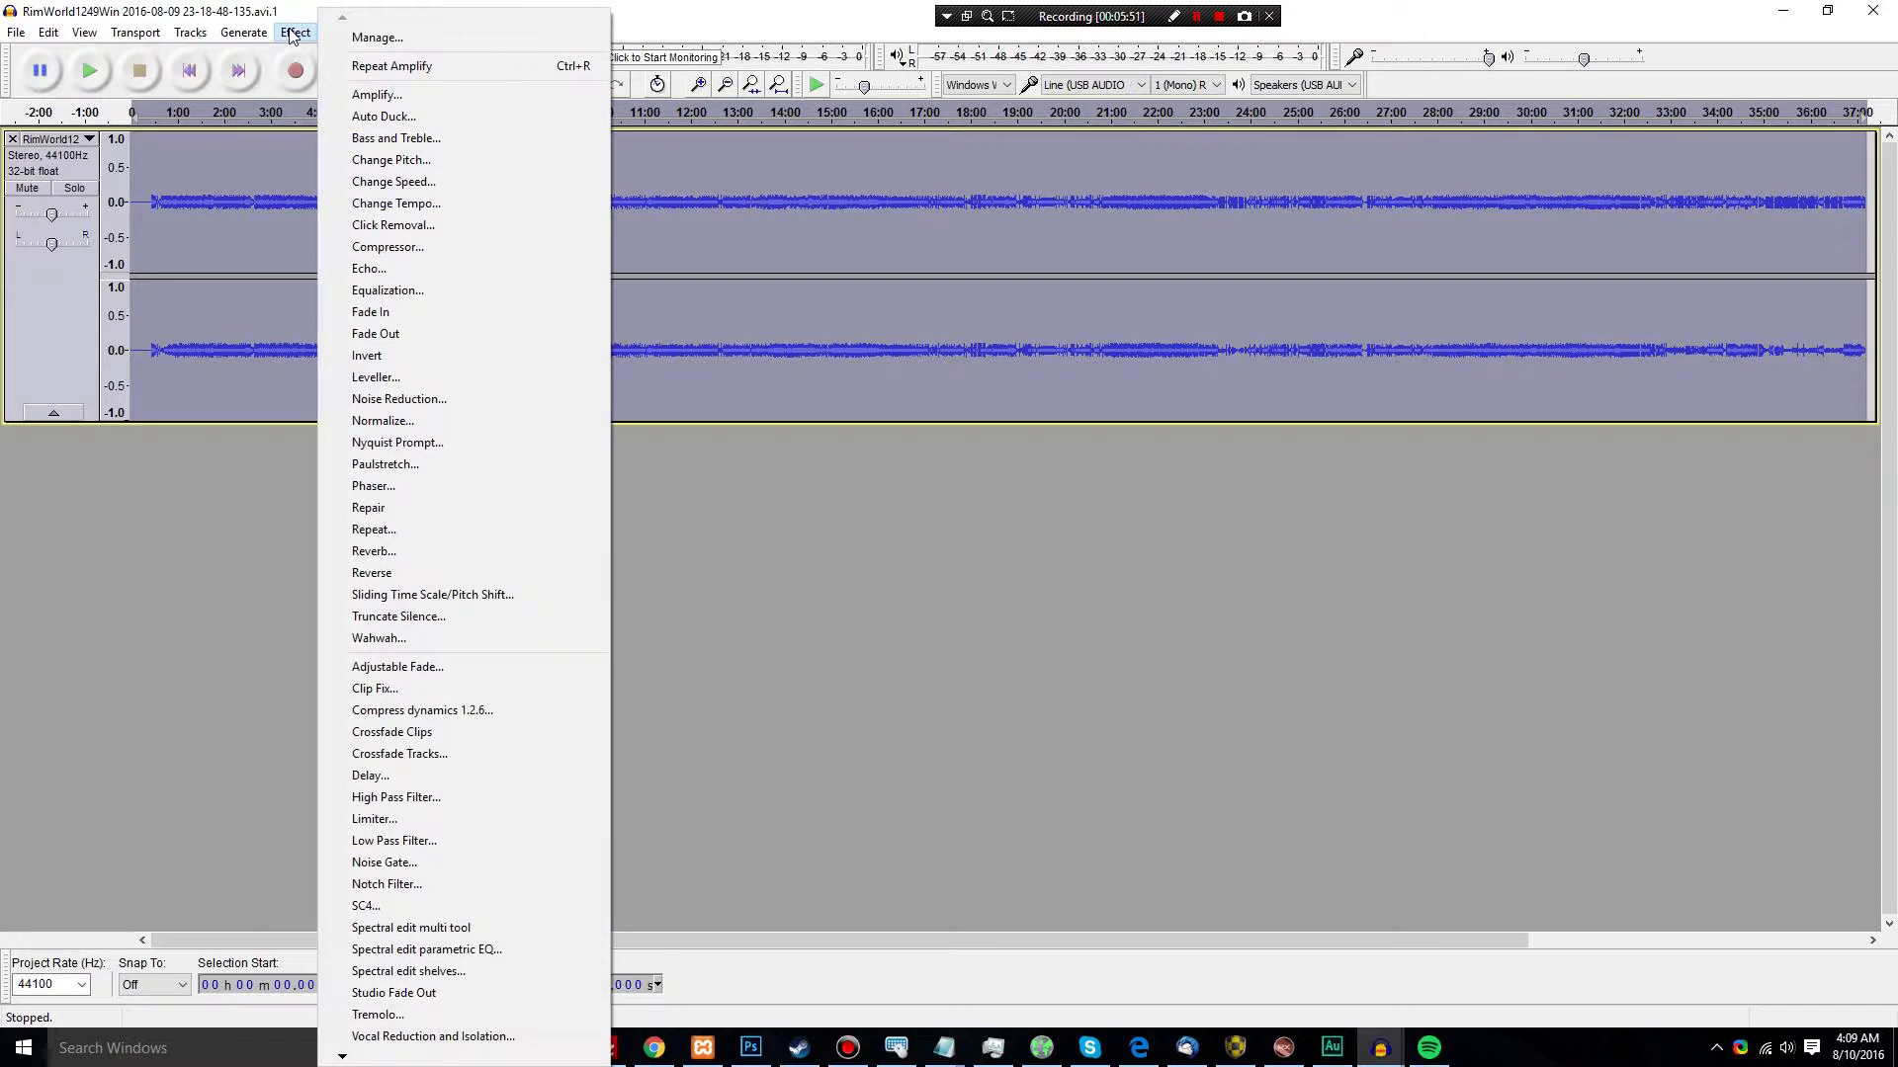
left_click(752, 11)
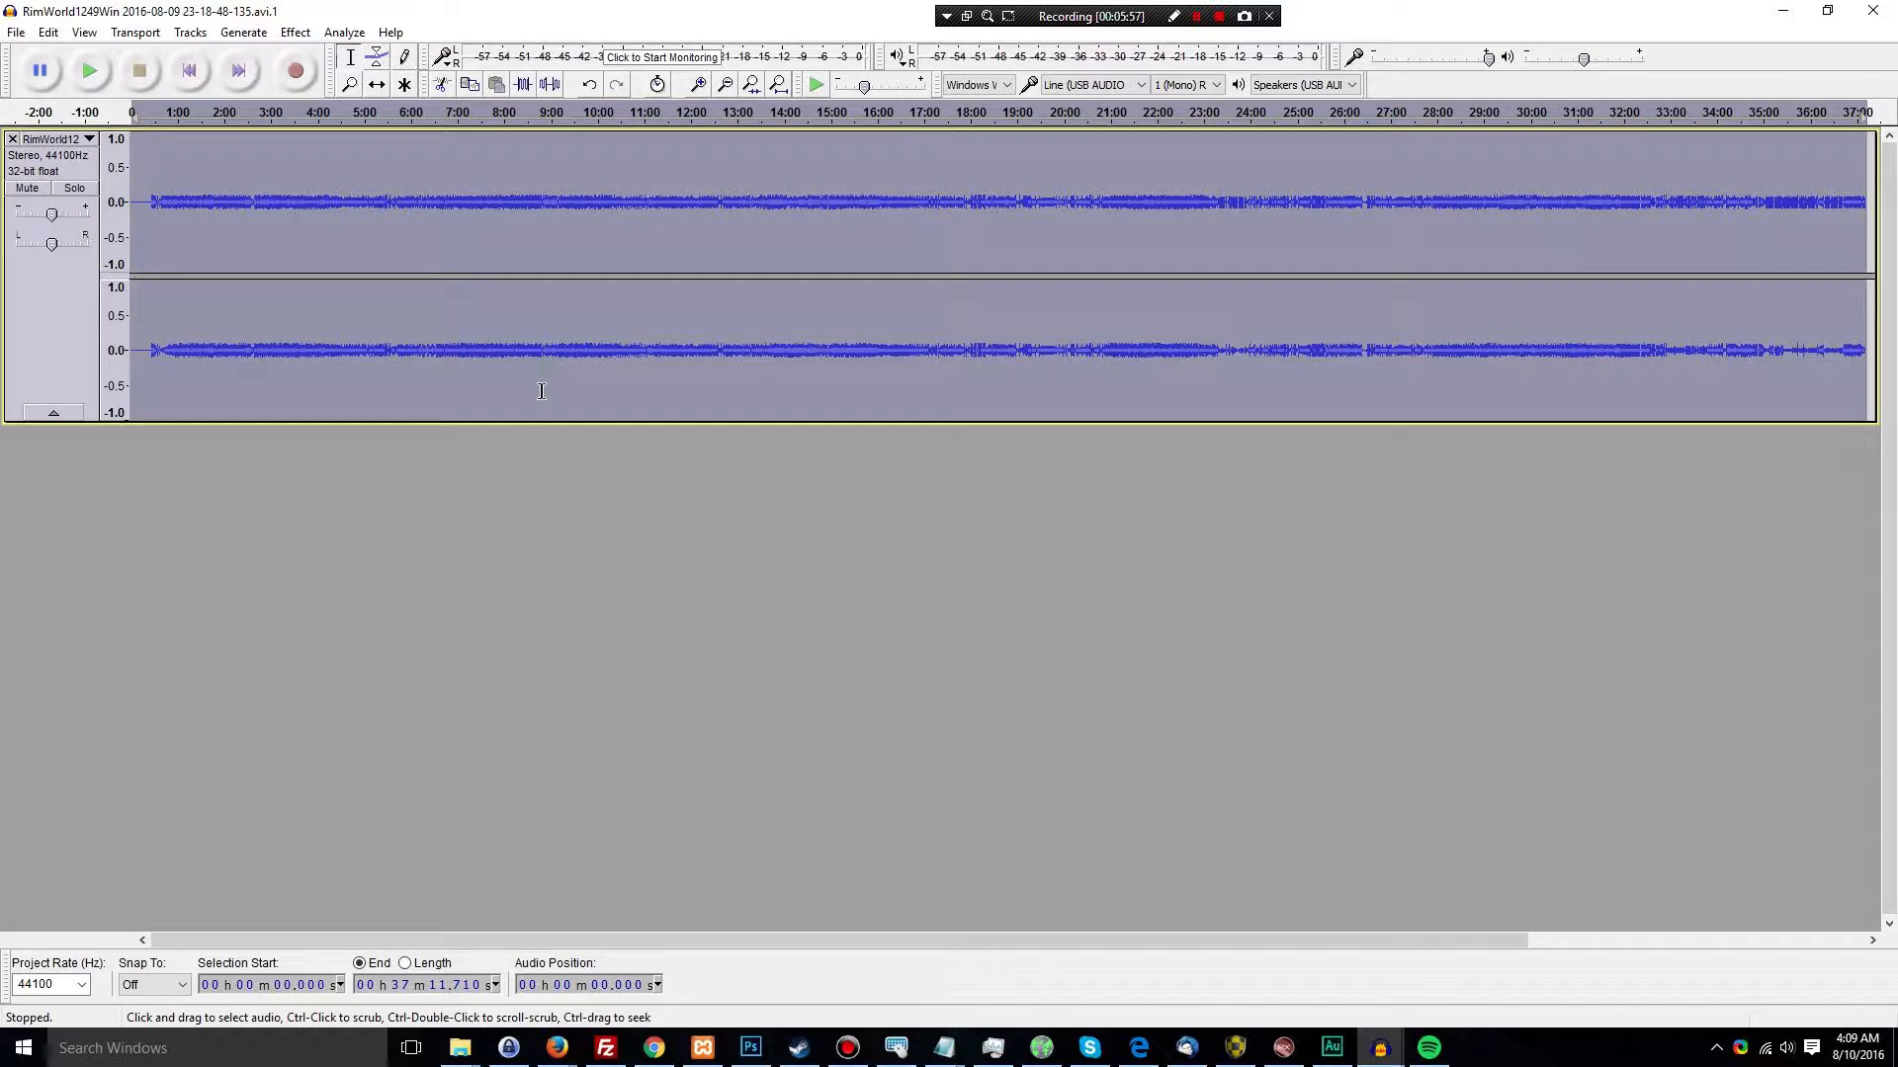
left_click(295, 31)
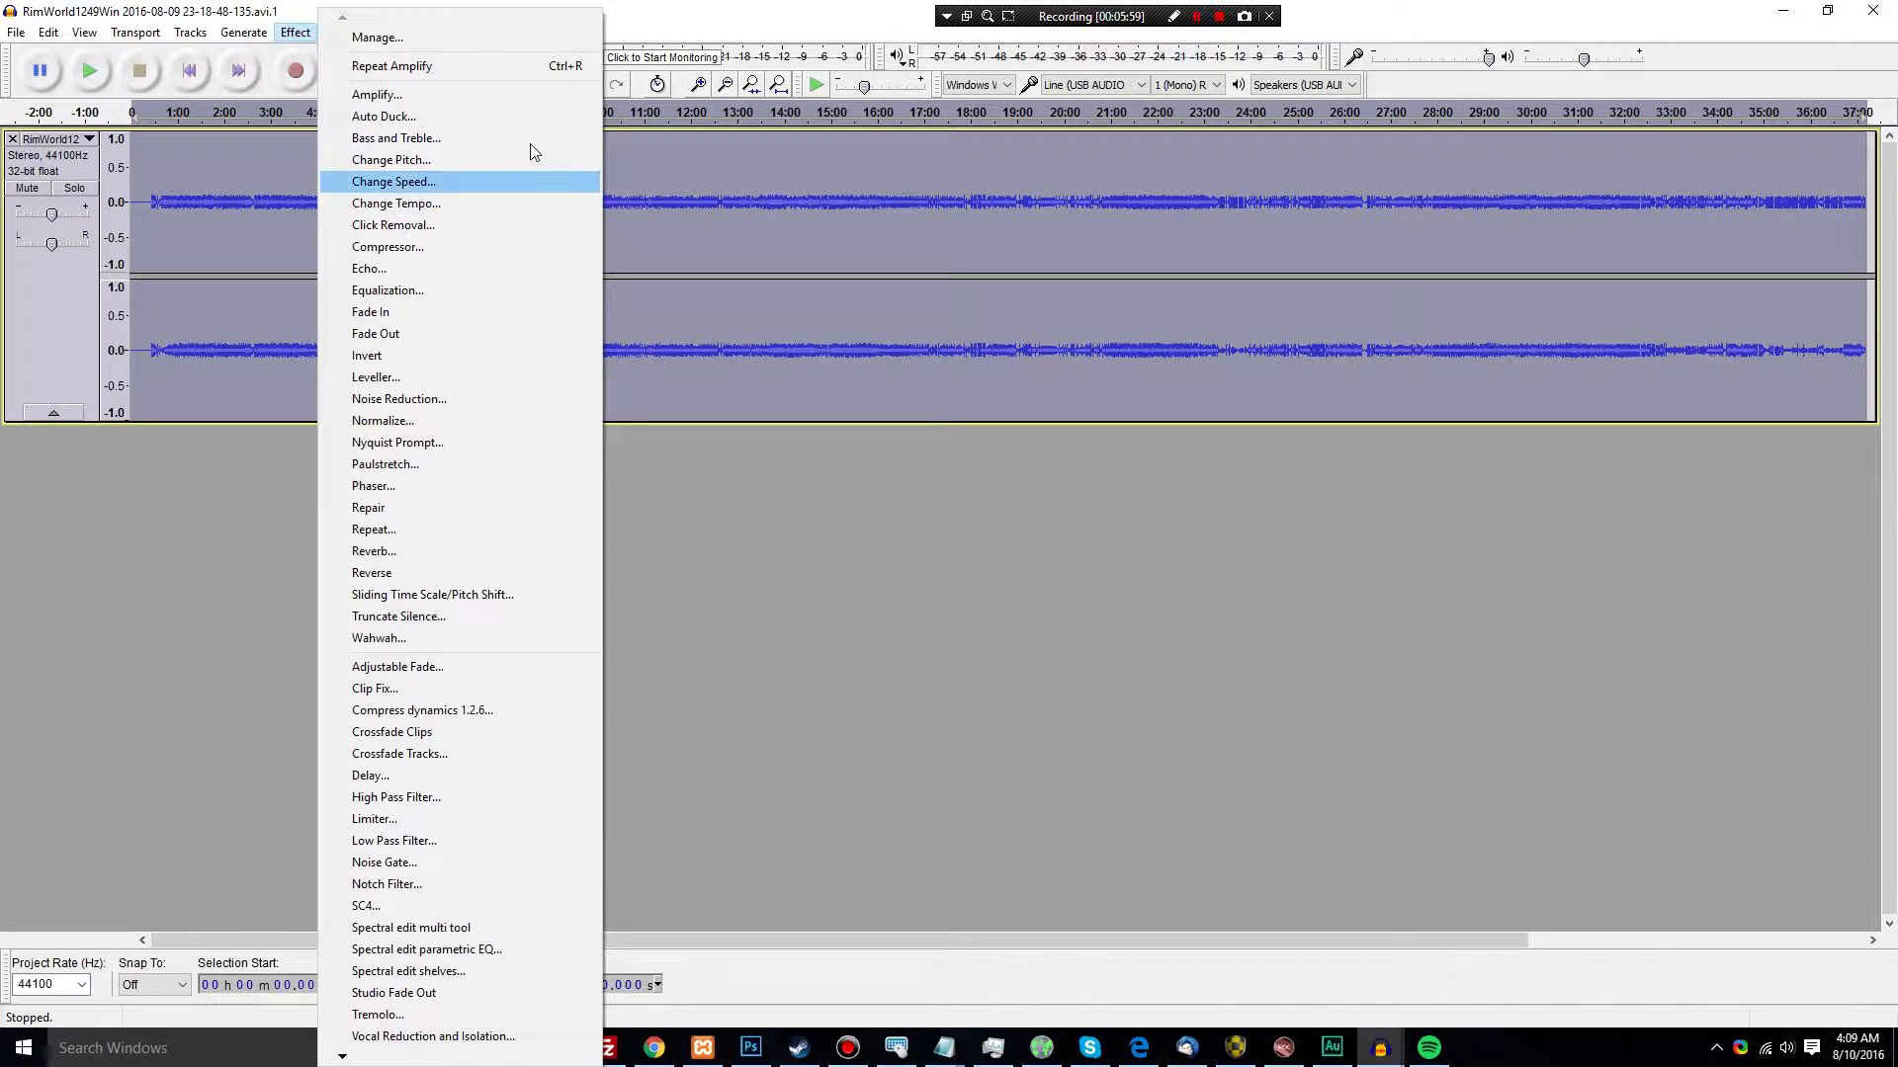
left_click(50, 33)
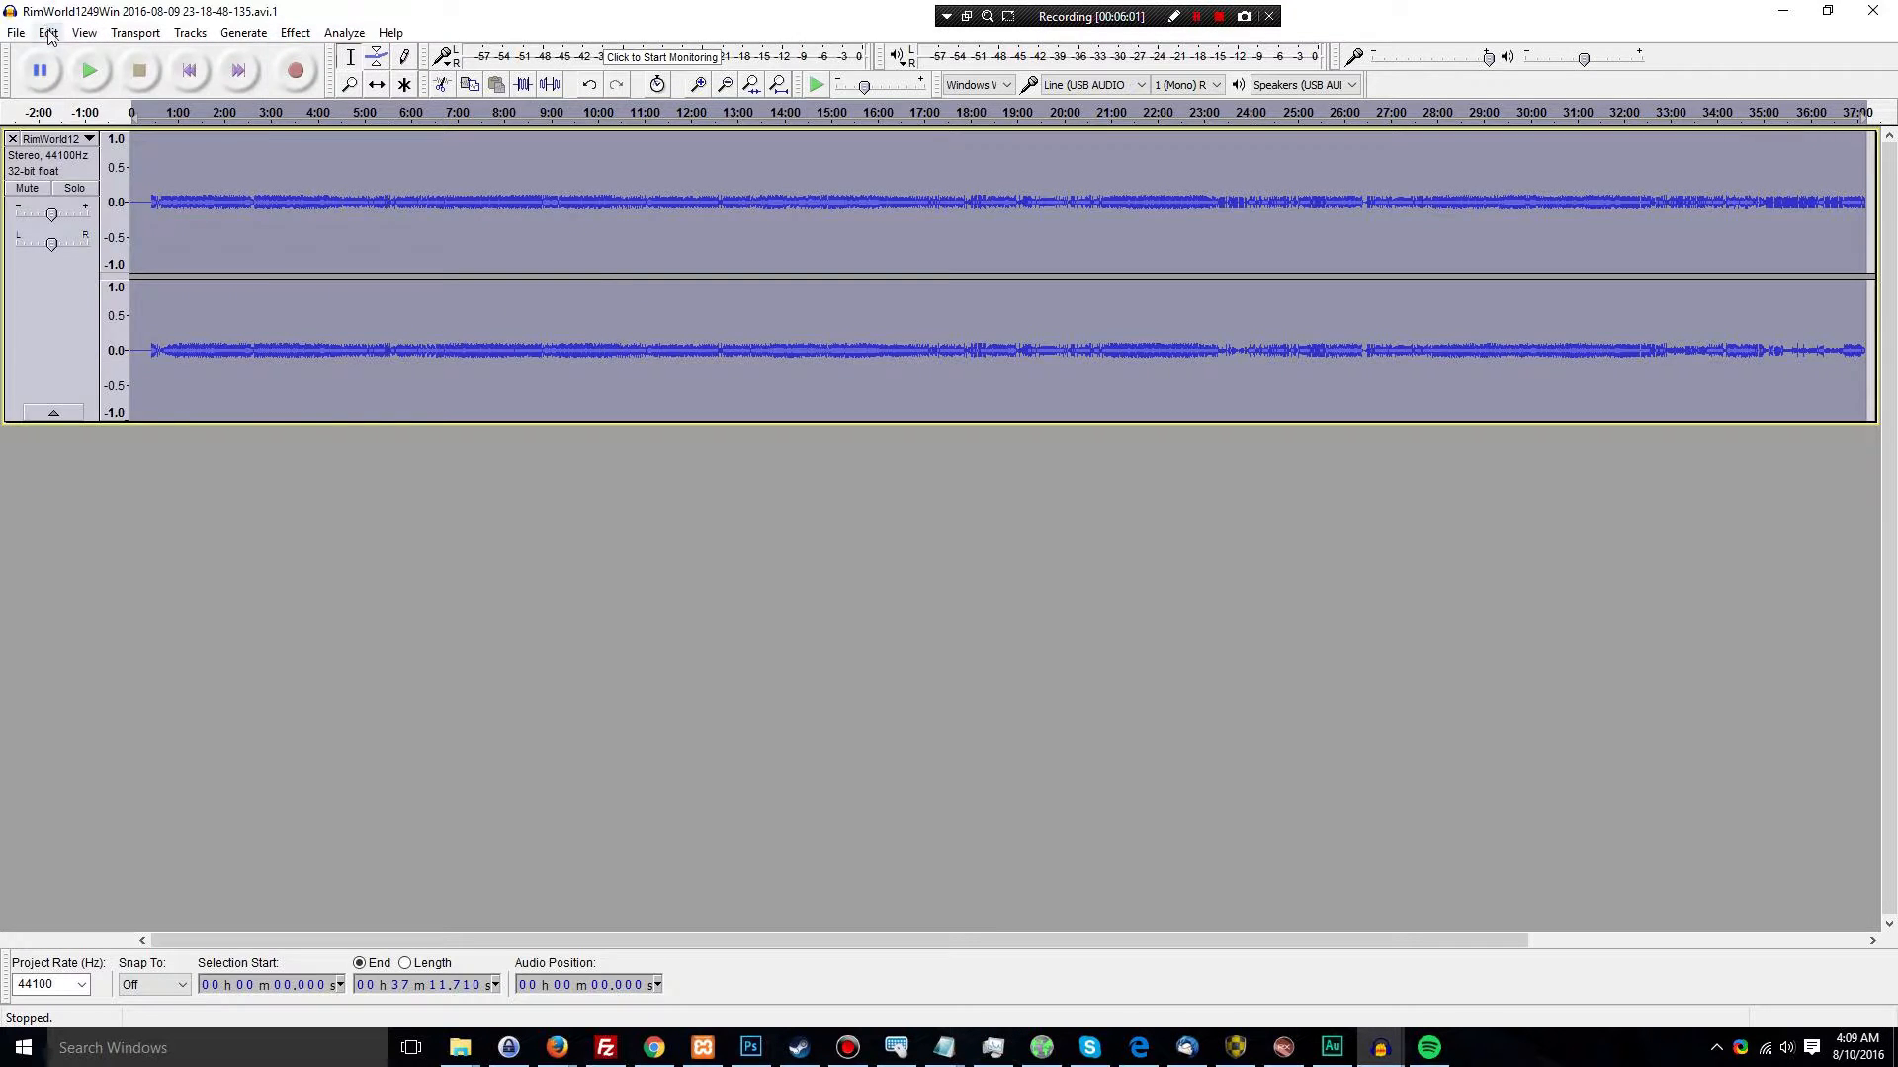
Undo the Amplify and both Compress dynamics 1.2.6 edits on the RimWorld .avi.1 track, back to its imported state
left_click(49, 34)
left_click(54, 56)
left_click(47, 32)
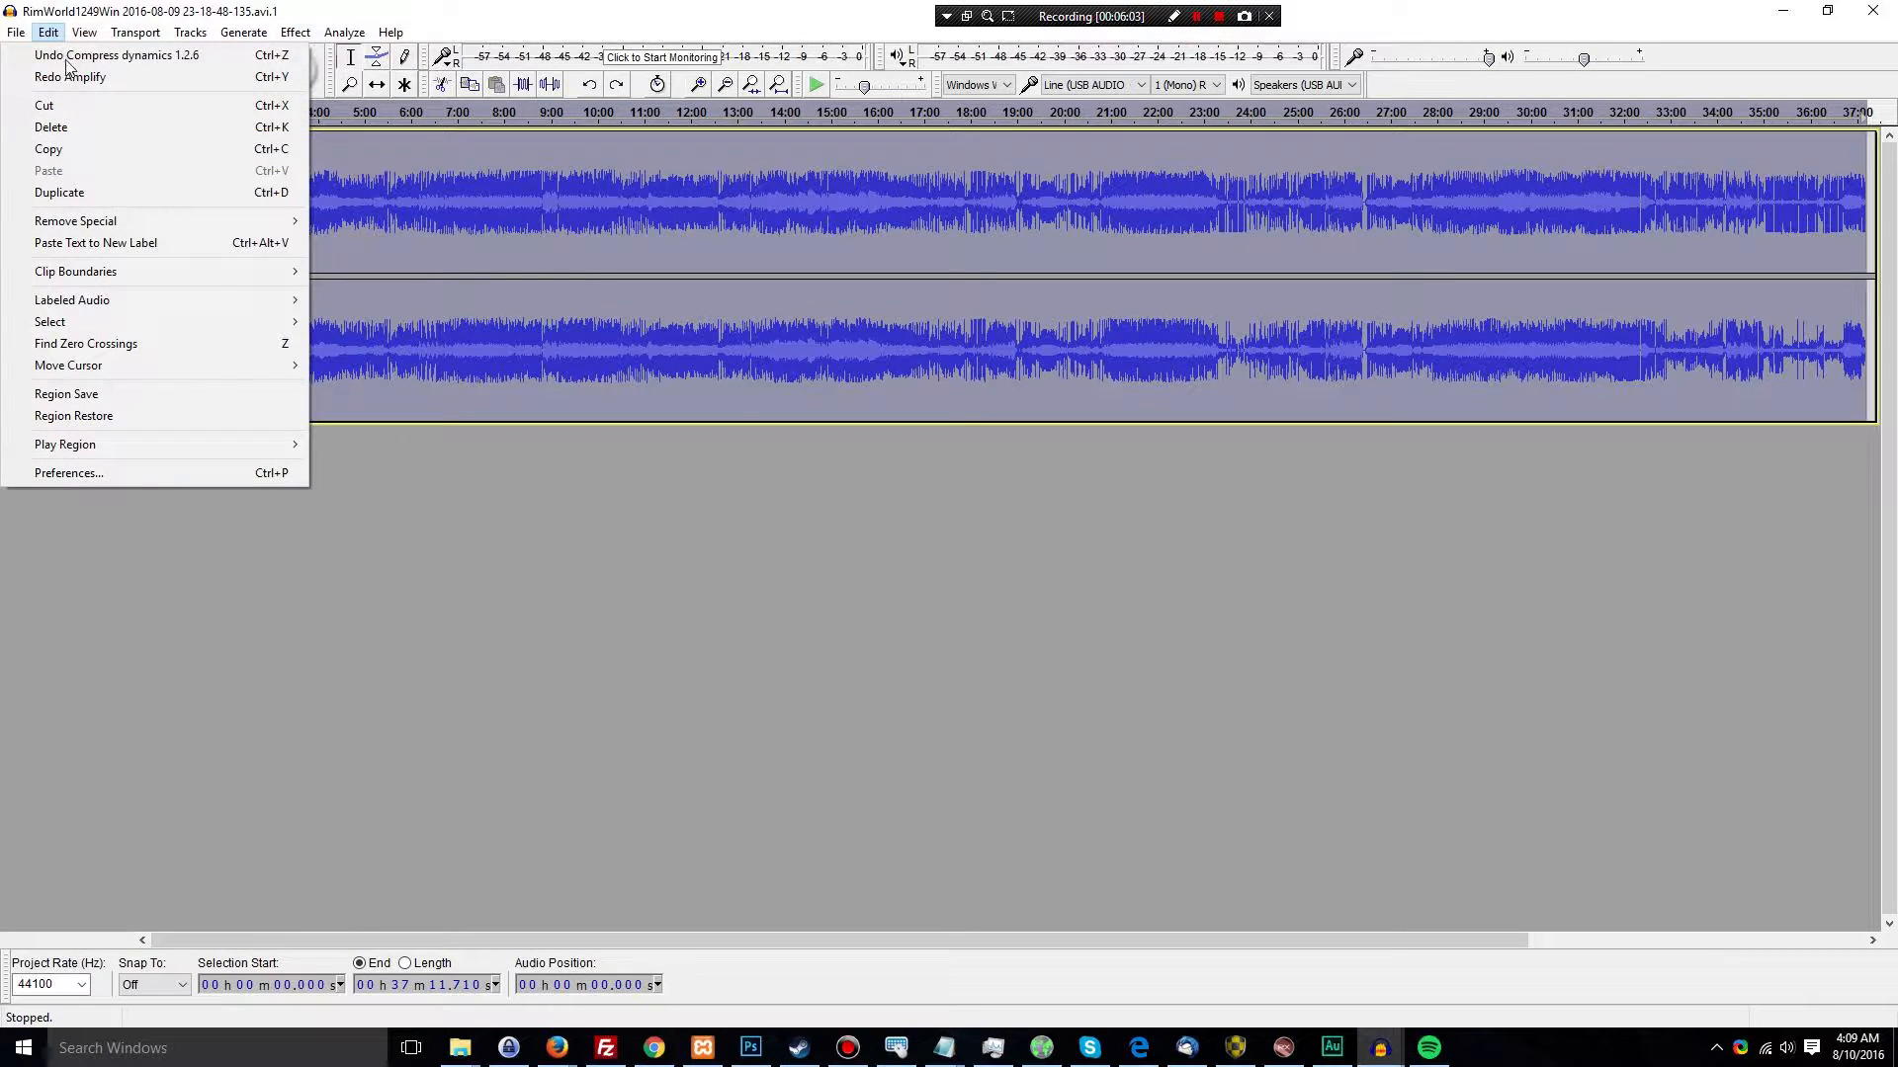
left_click(69, 55)
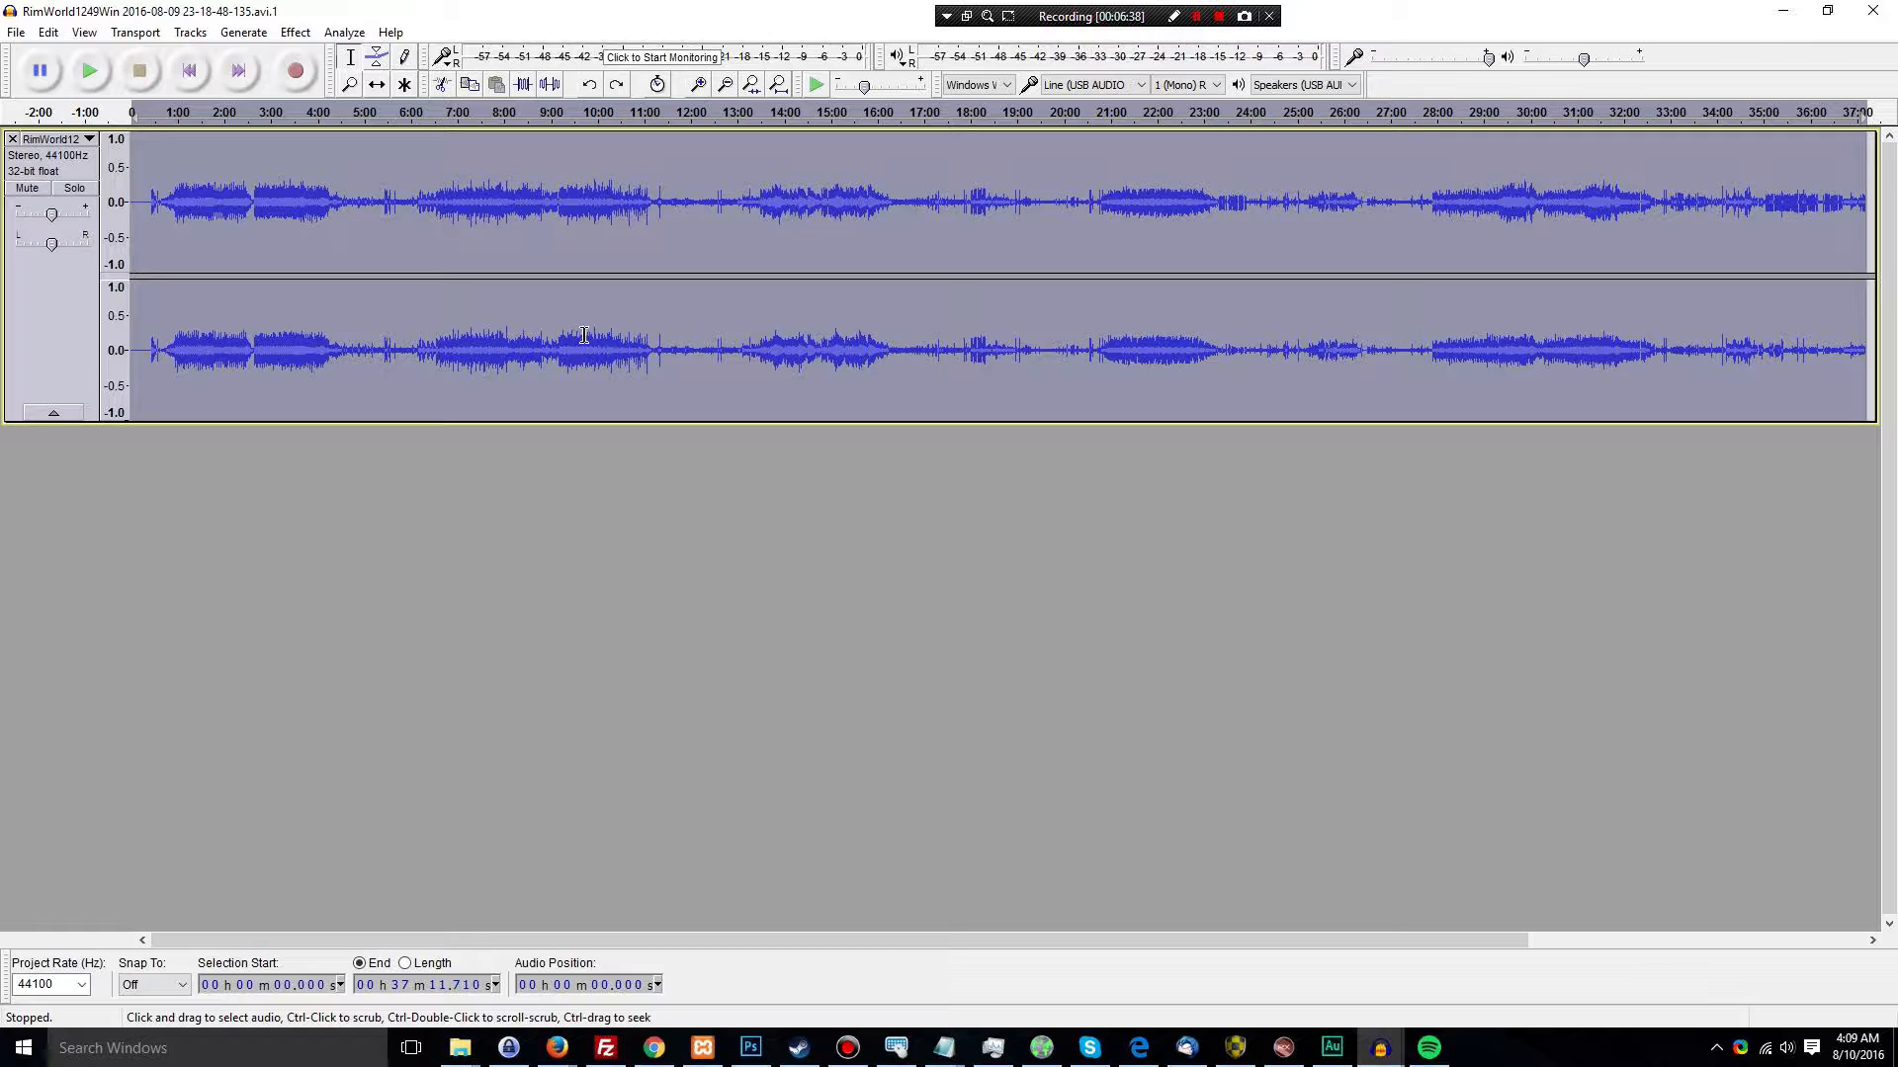
Look up Compress dynamics 1.2.6 among the available effects without applying it
left_click(47, 33)
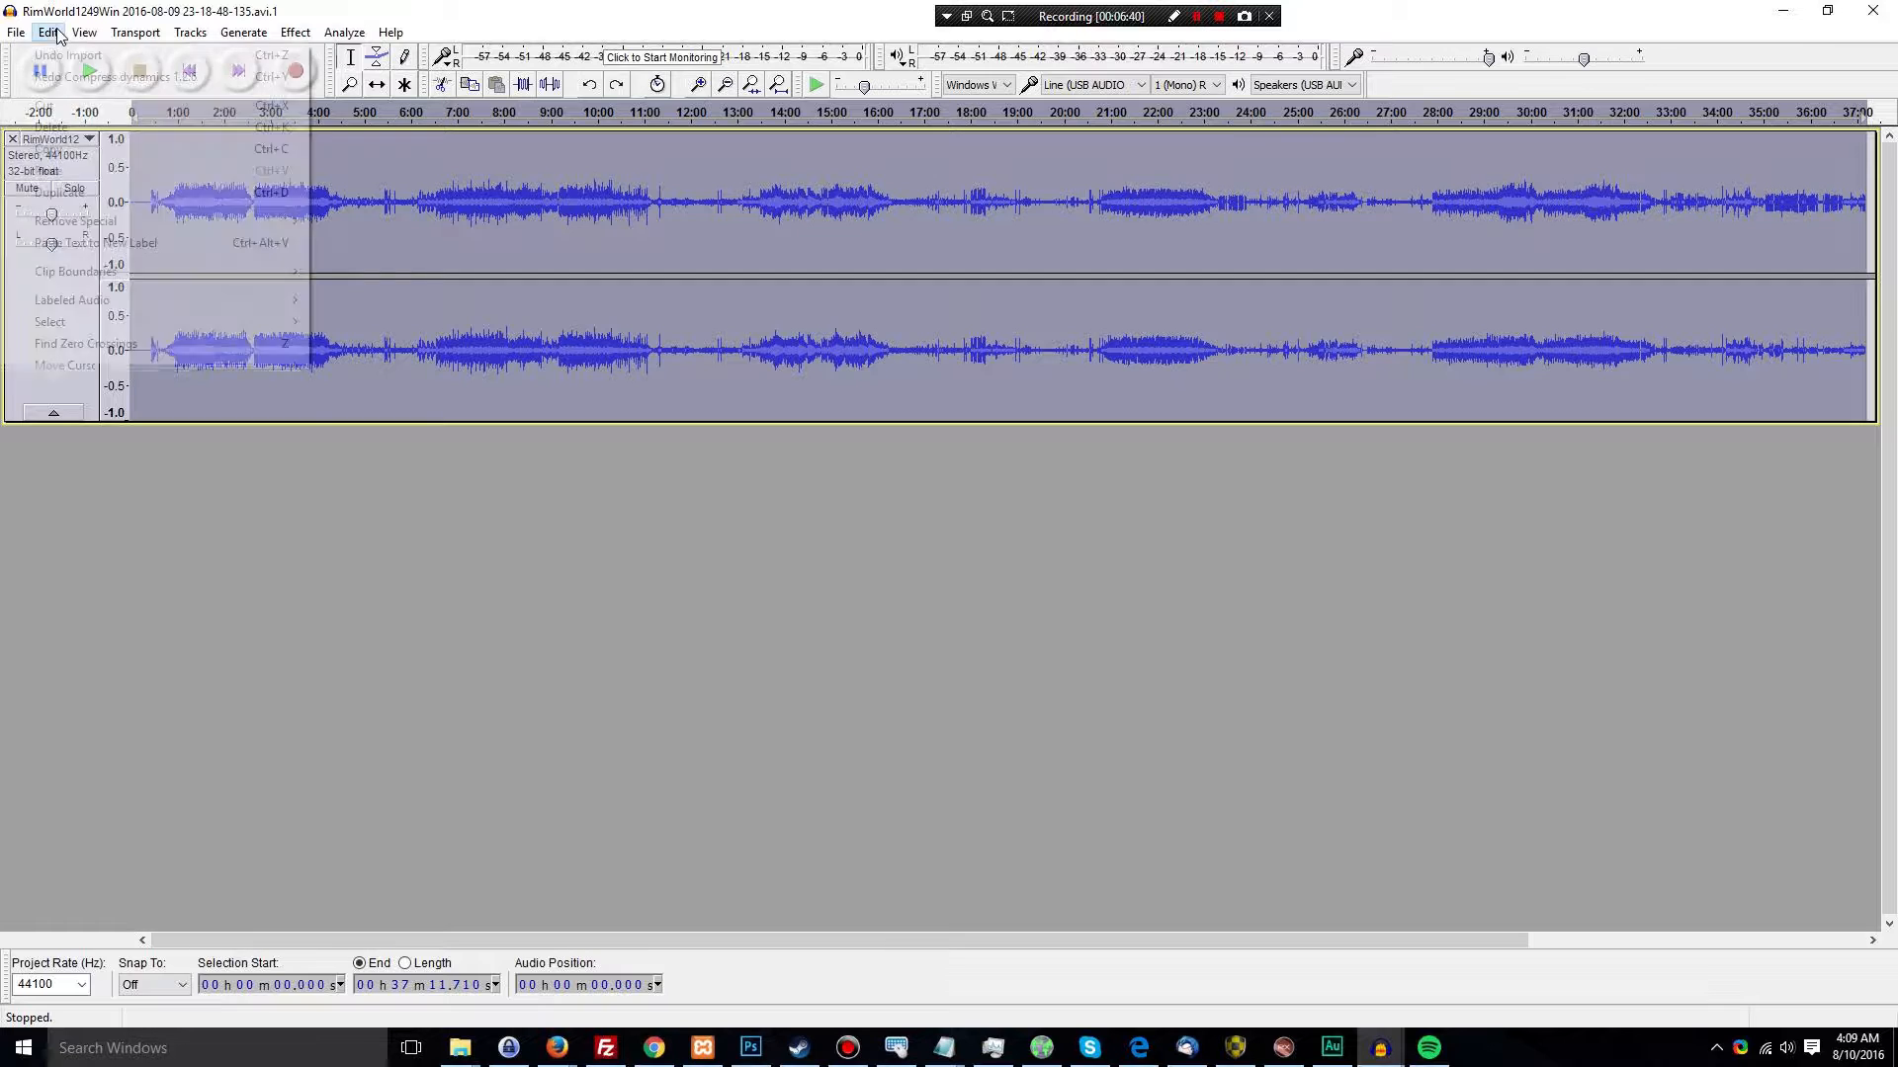
left_click(303, 34)
left_click(405, 56)
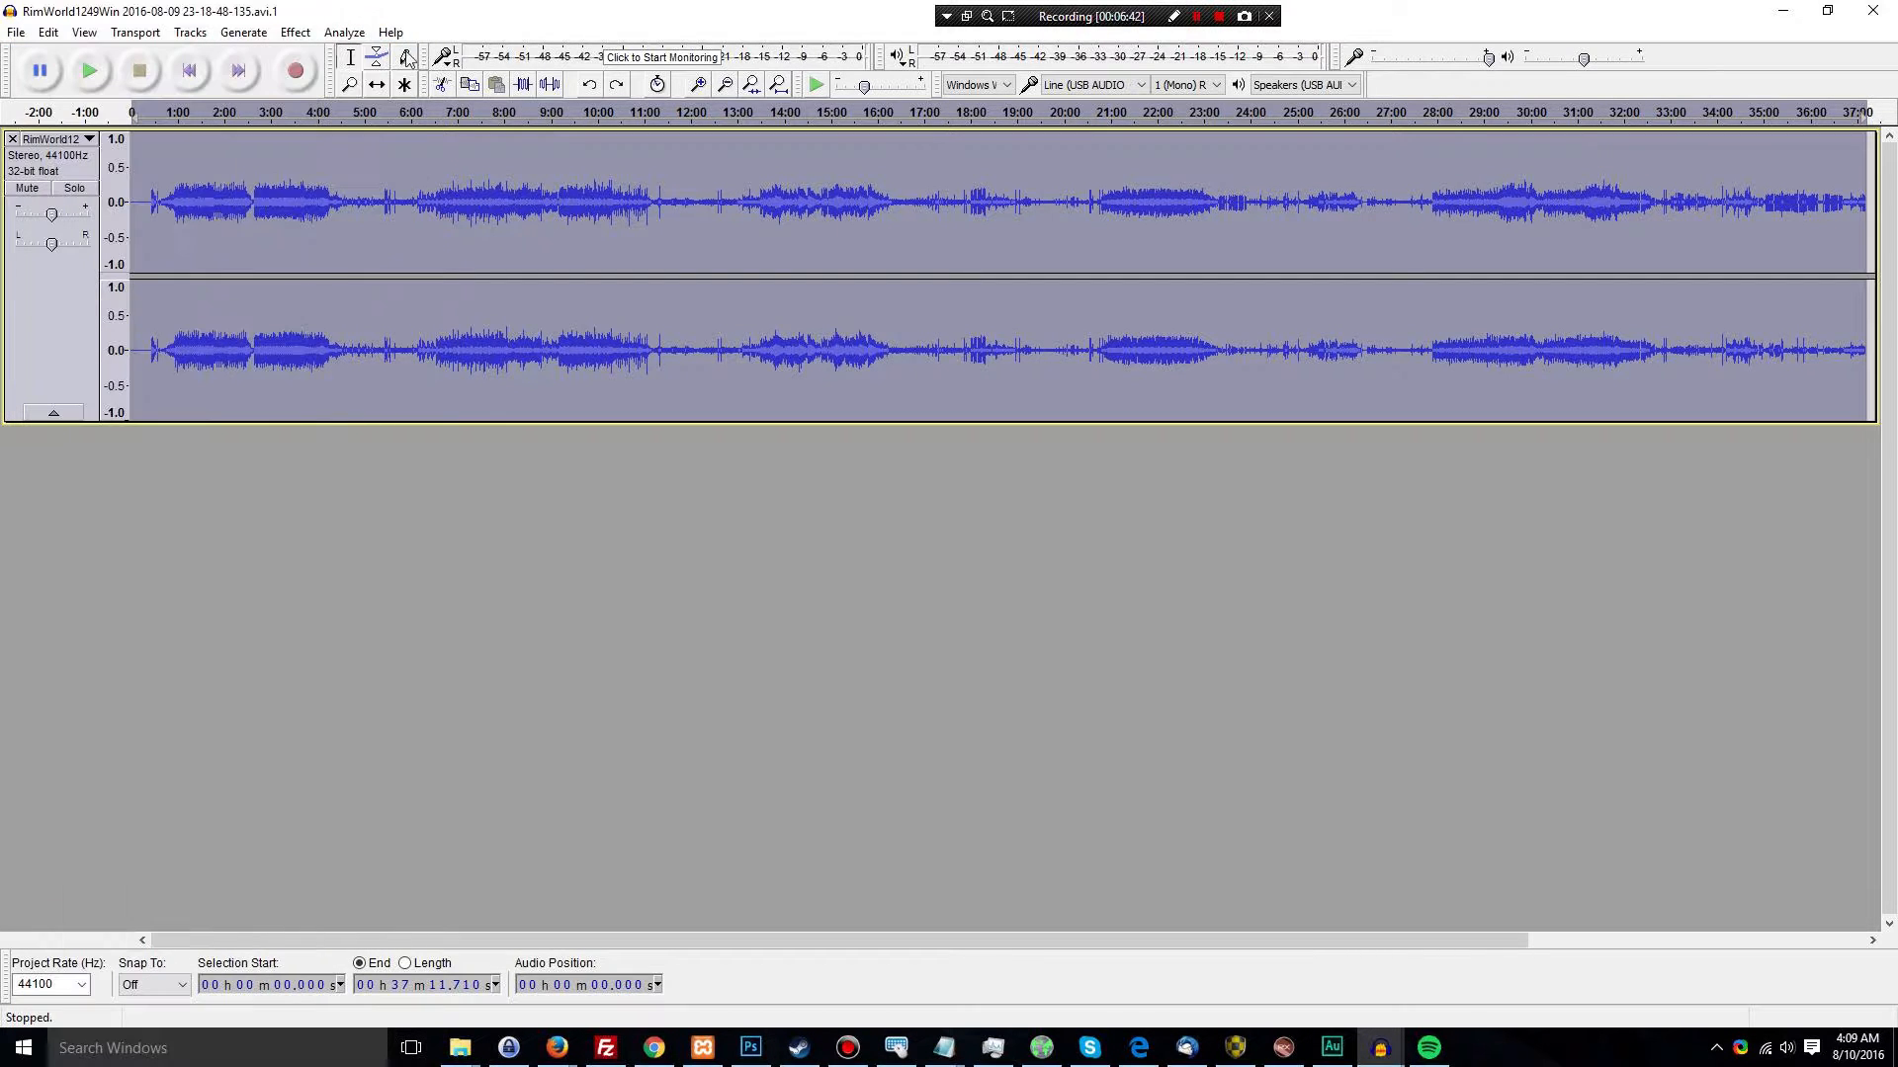
left_click(301, 33)
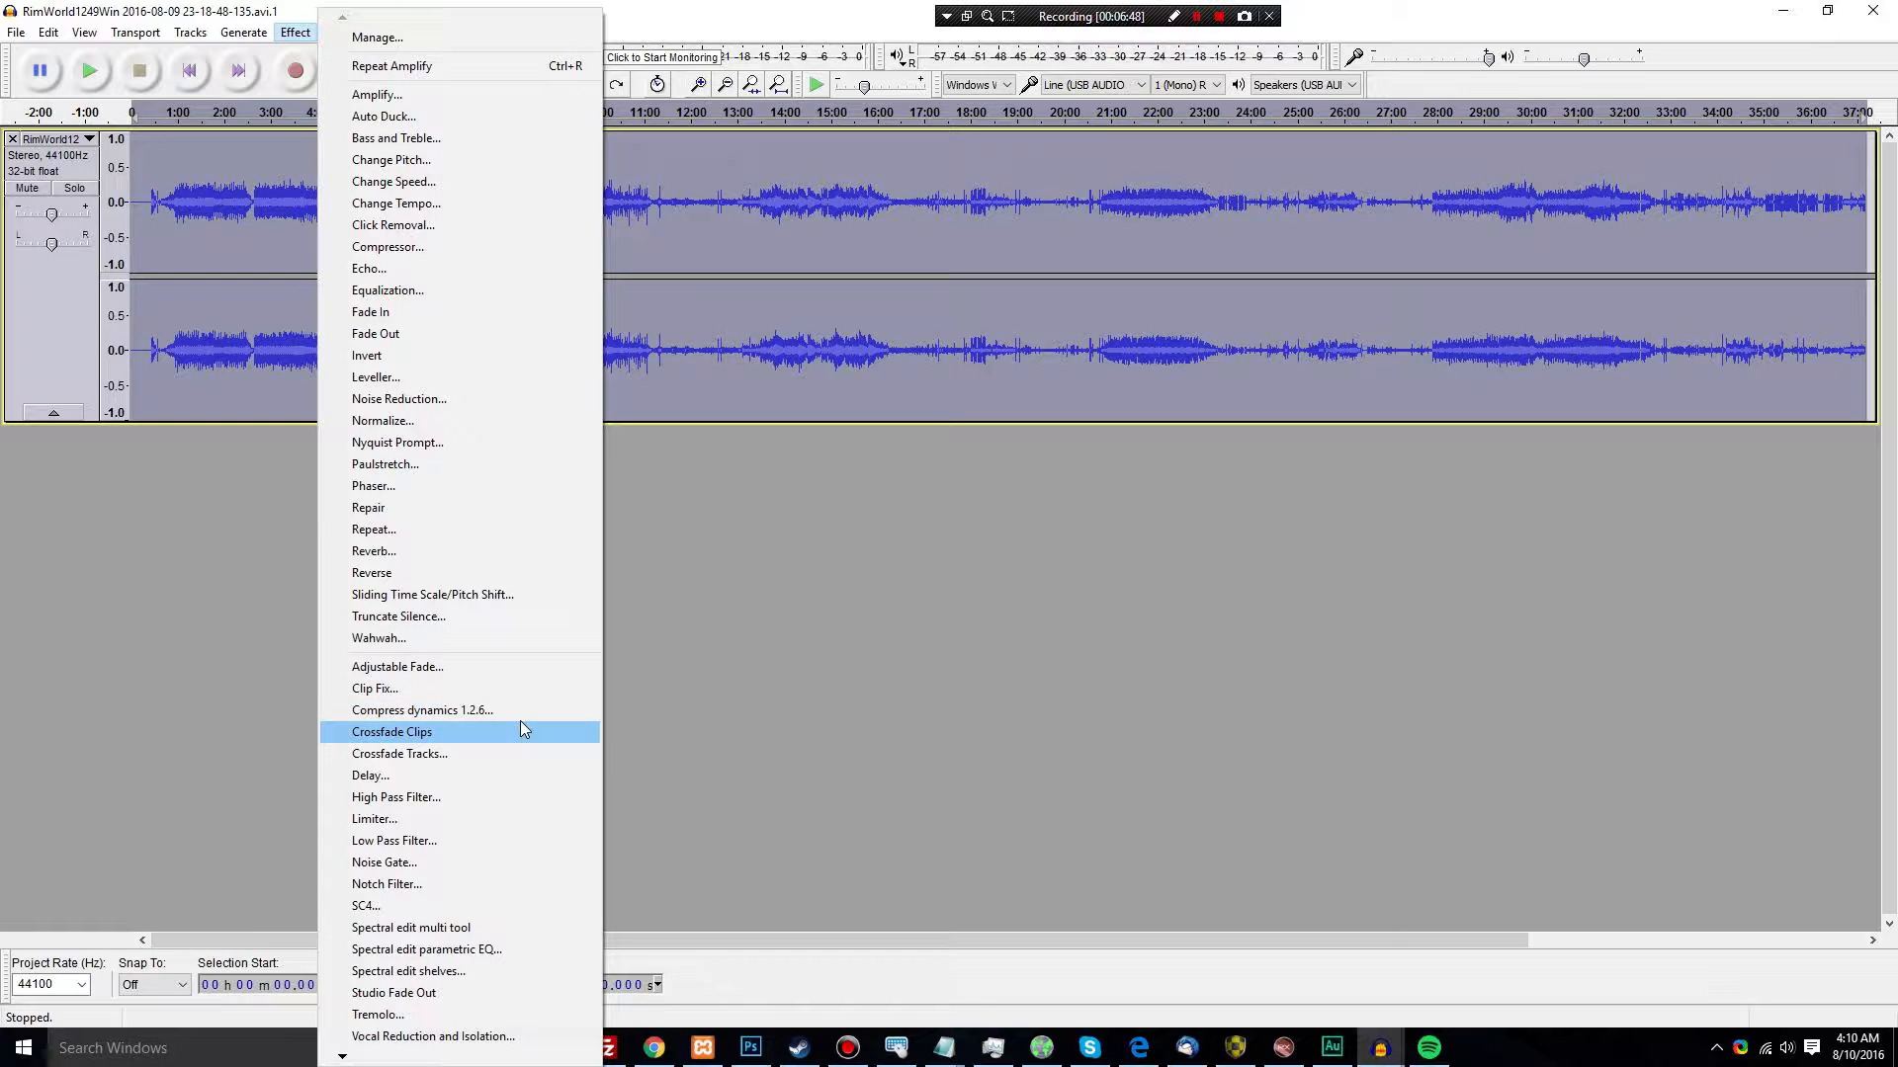
left_click(716, 751)
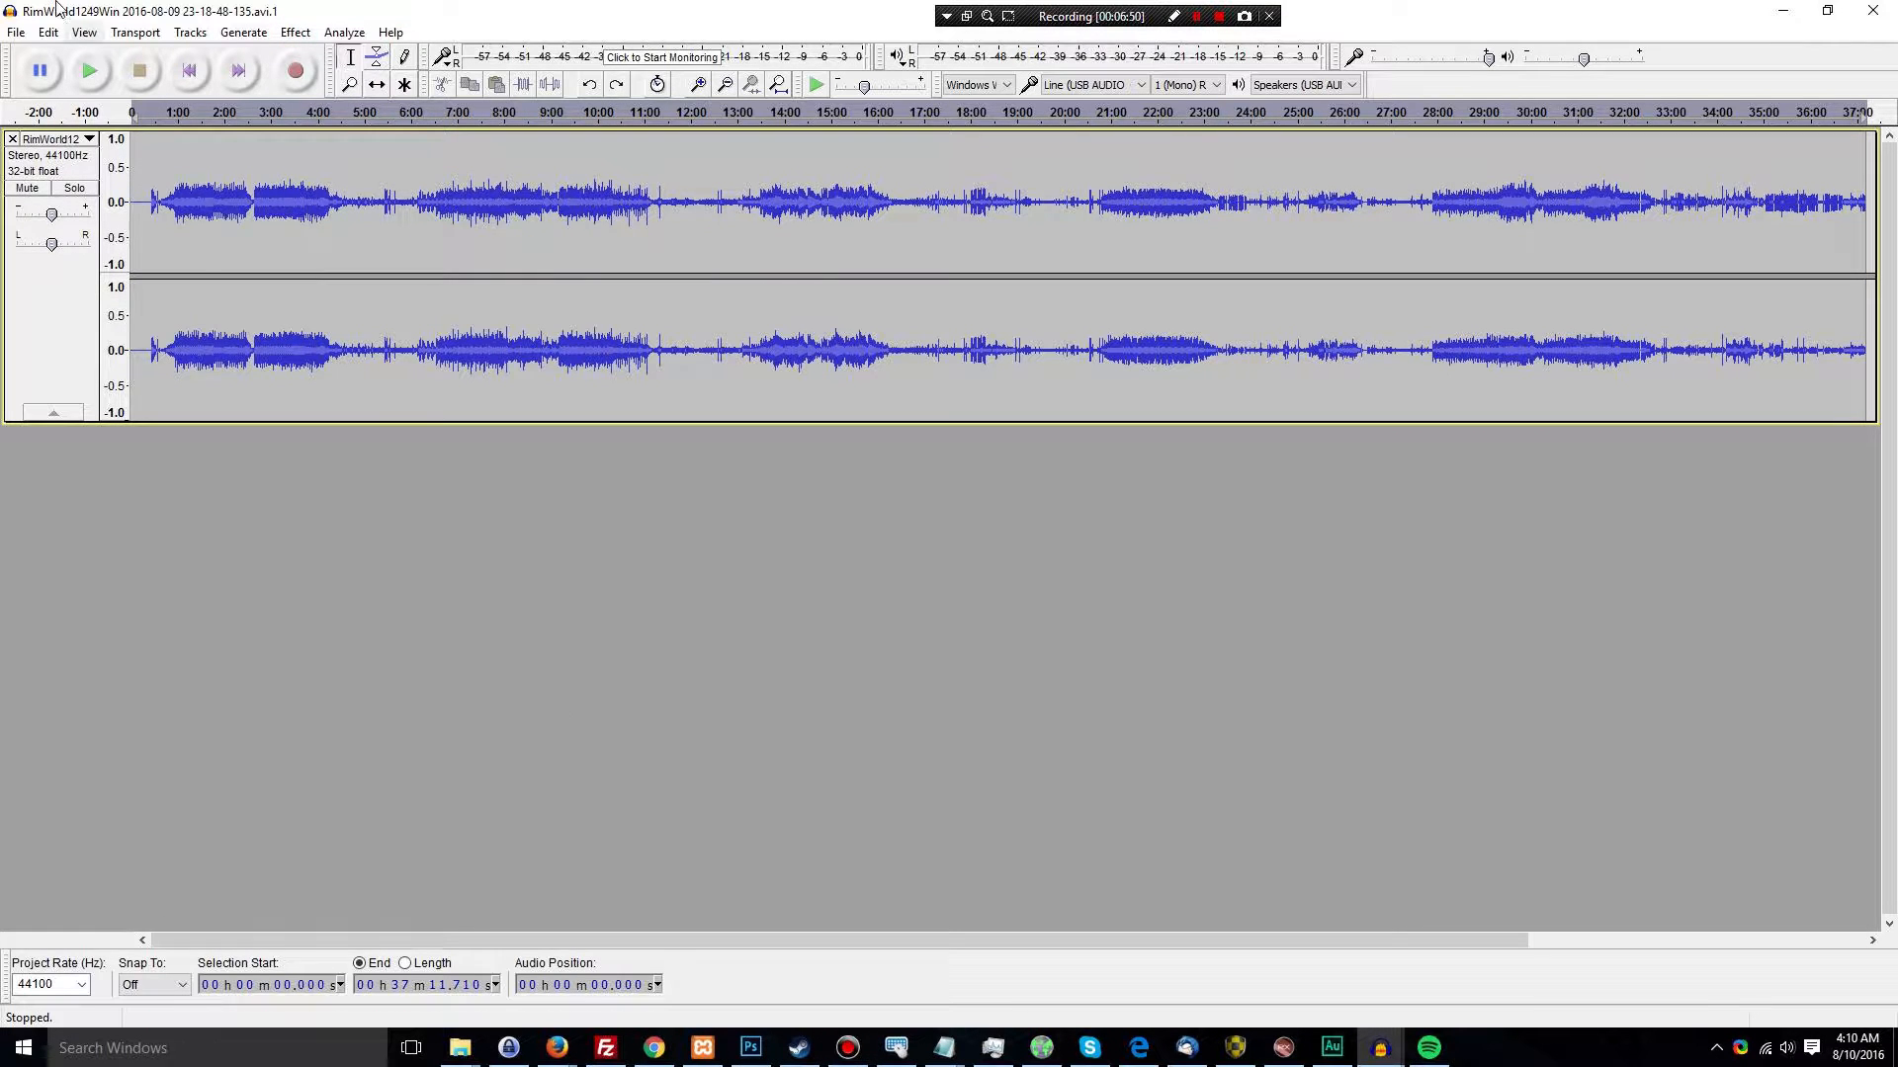
Redo both Compress dynamics 1.2.6 passes and the Amplify effect on the RimWorld .avi.1 track
left_click(49, 32)
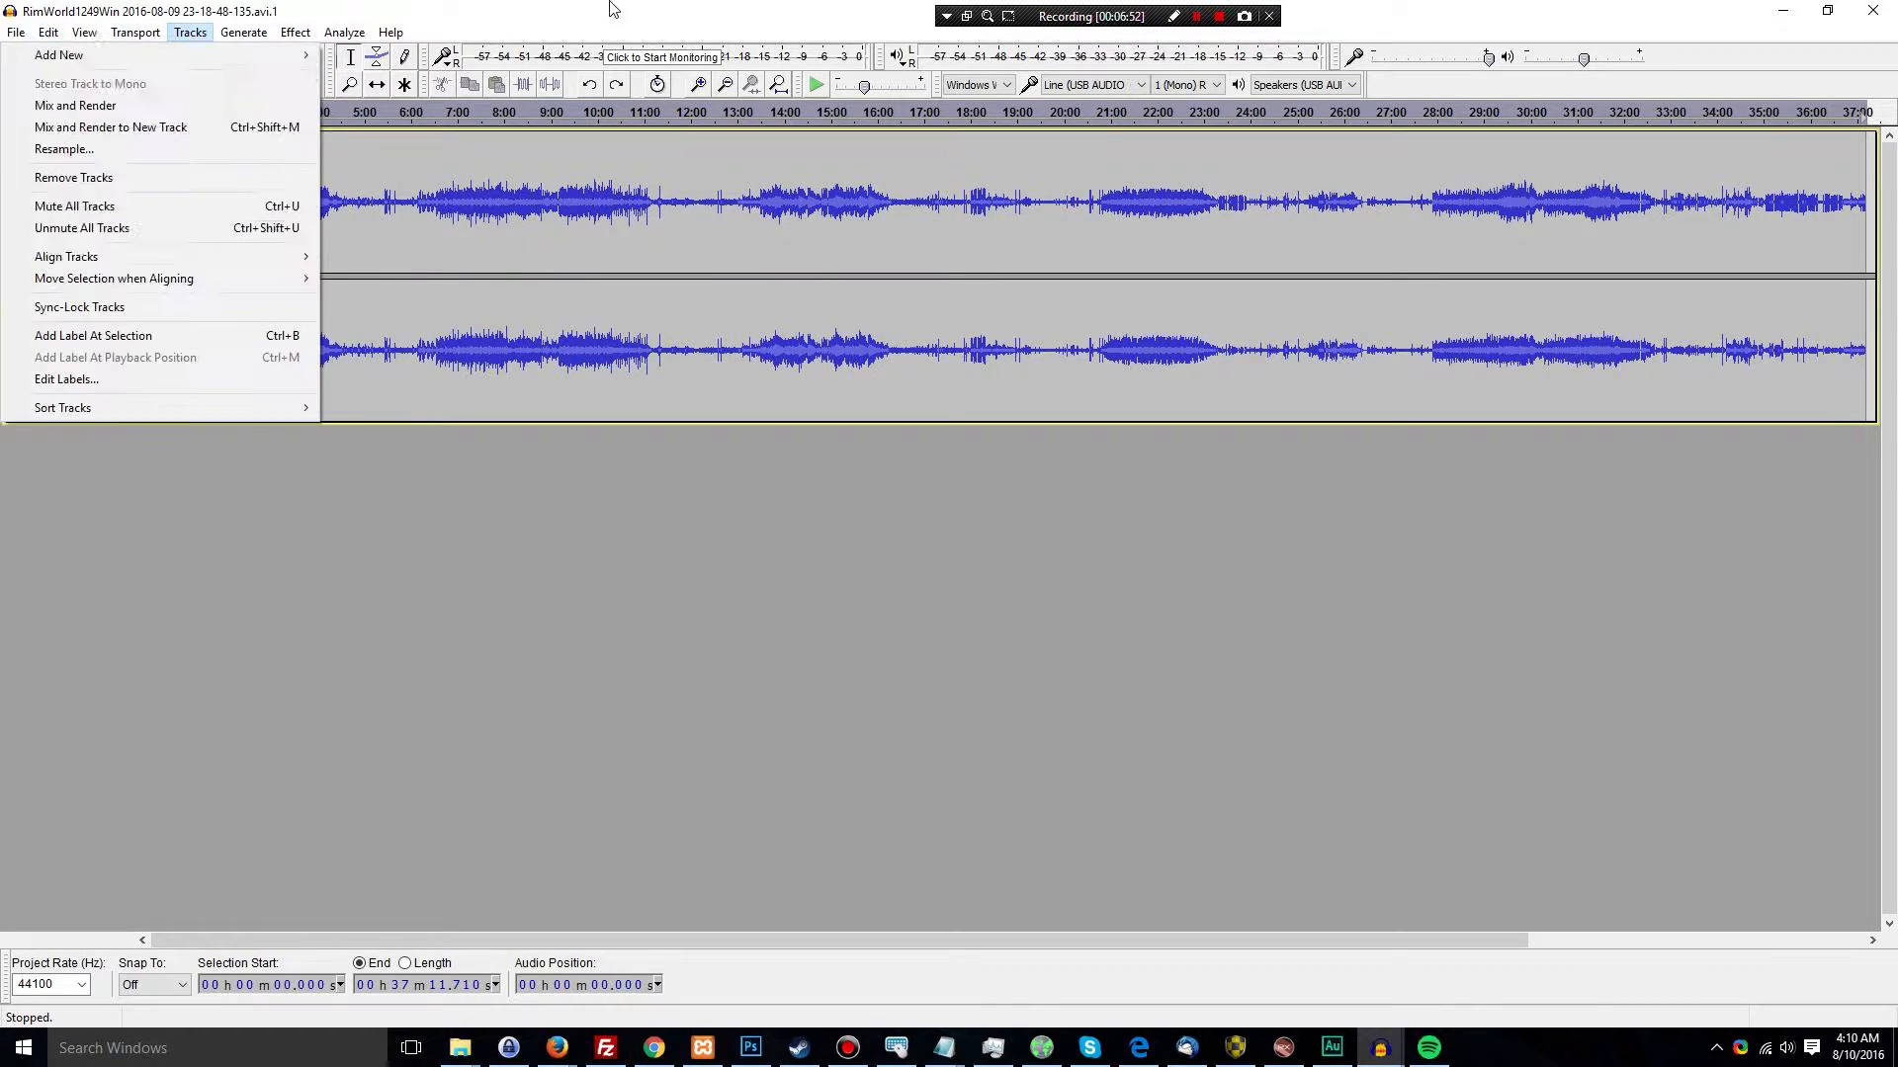
left_click(609, 9)
left_click(45, 38)
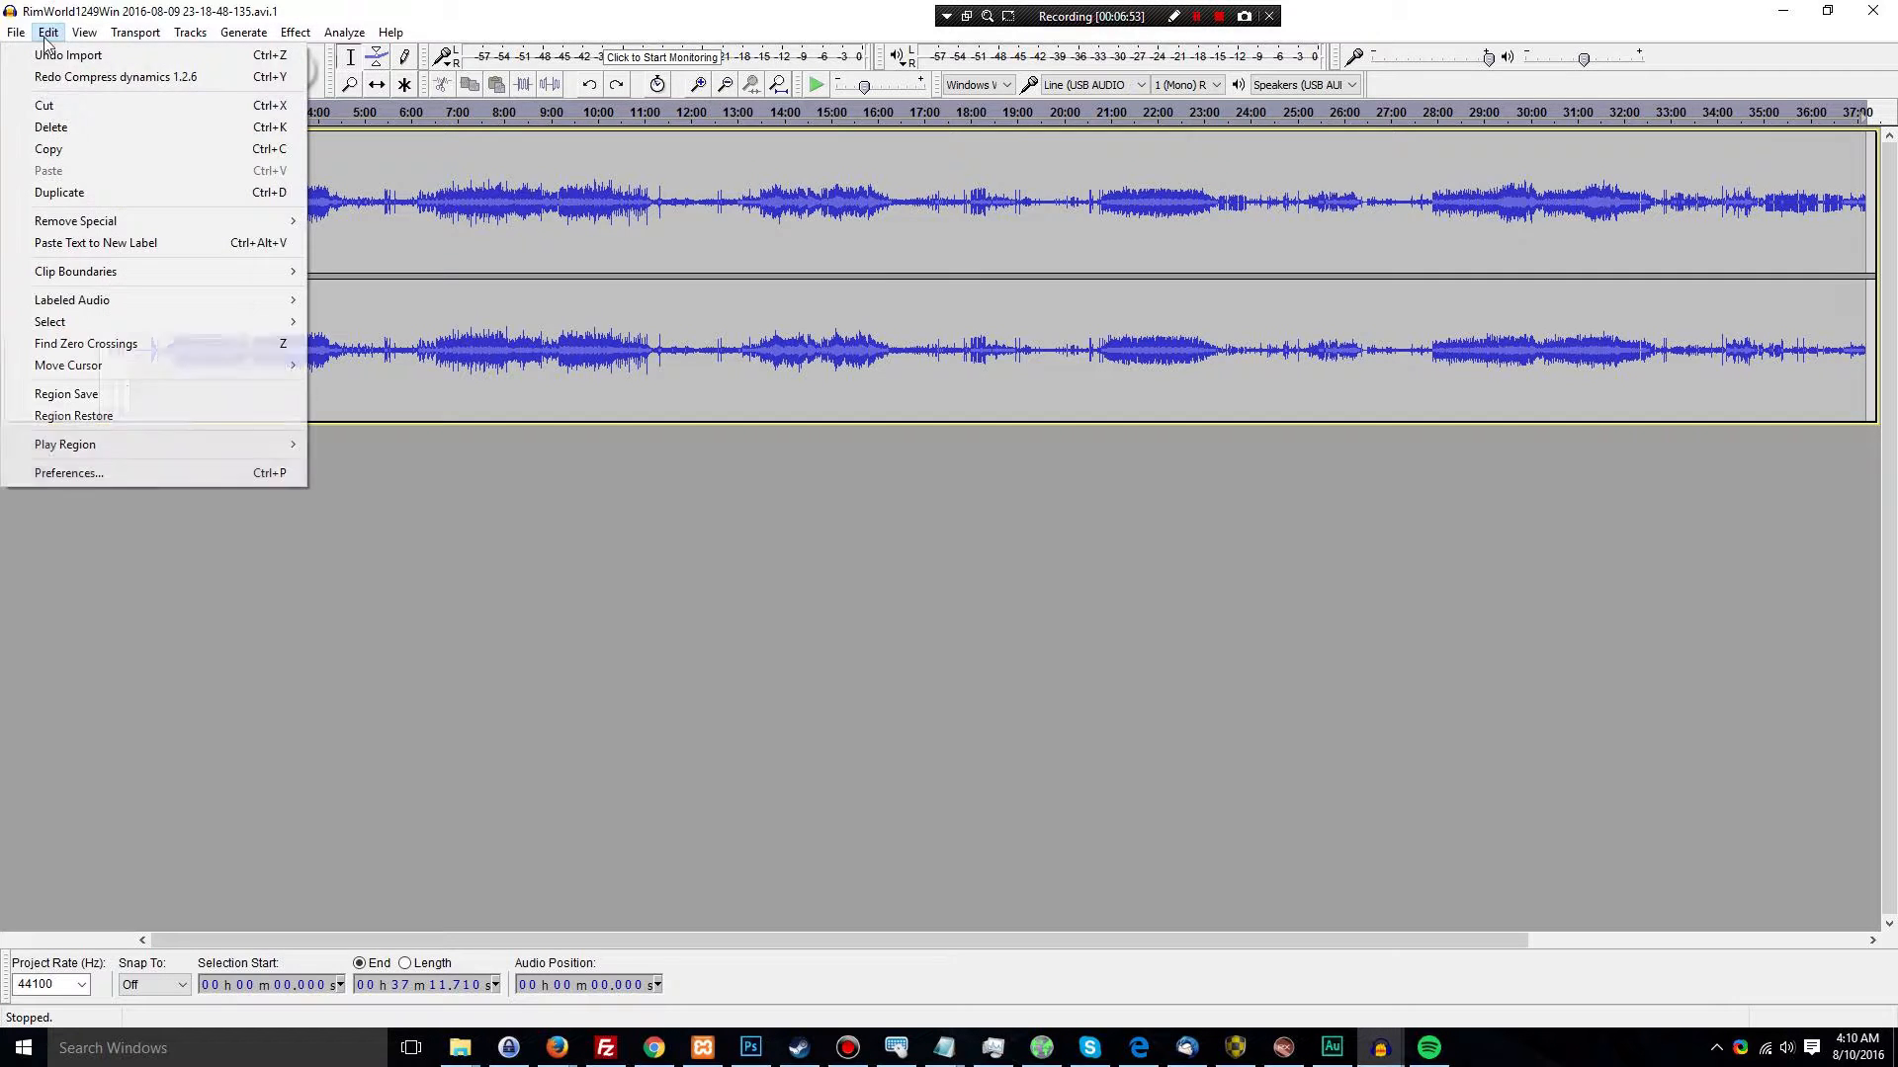
left_click(107, 77)
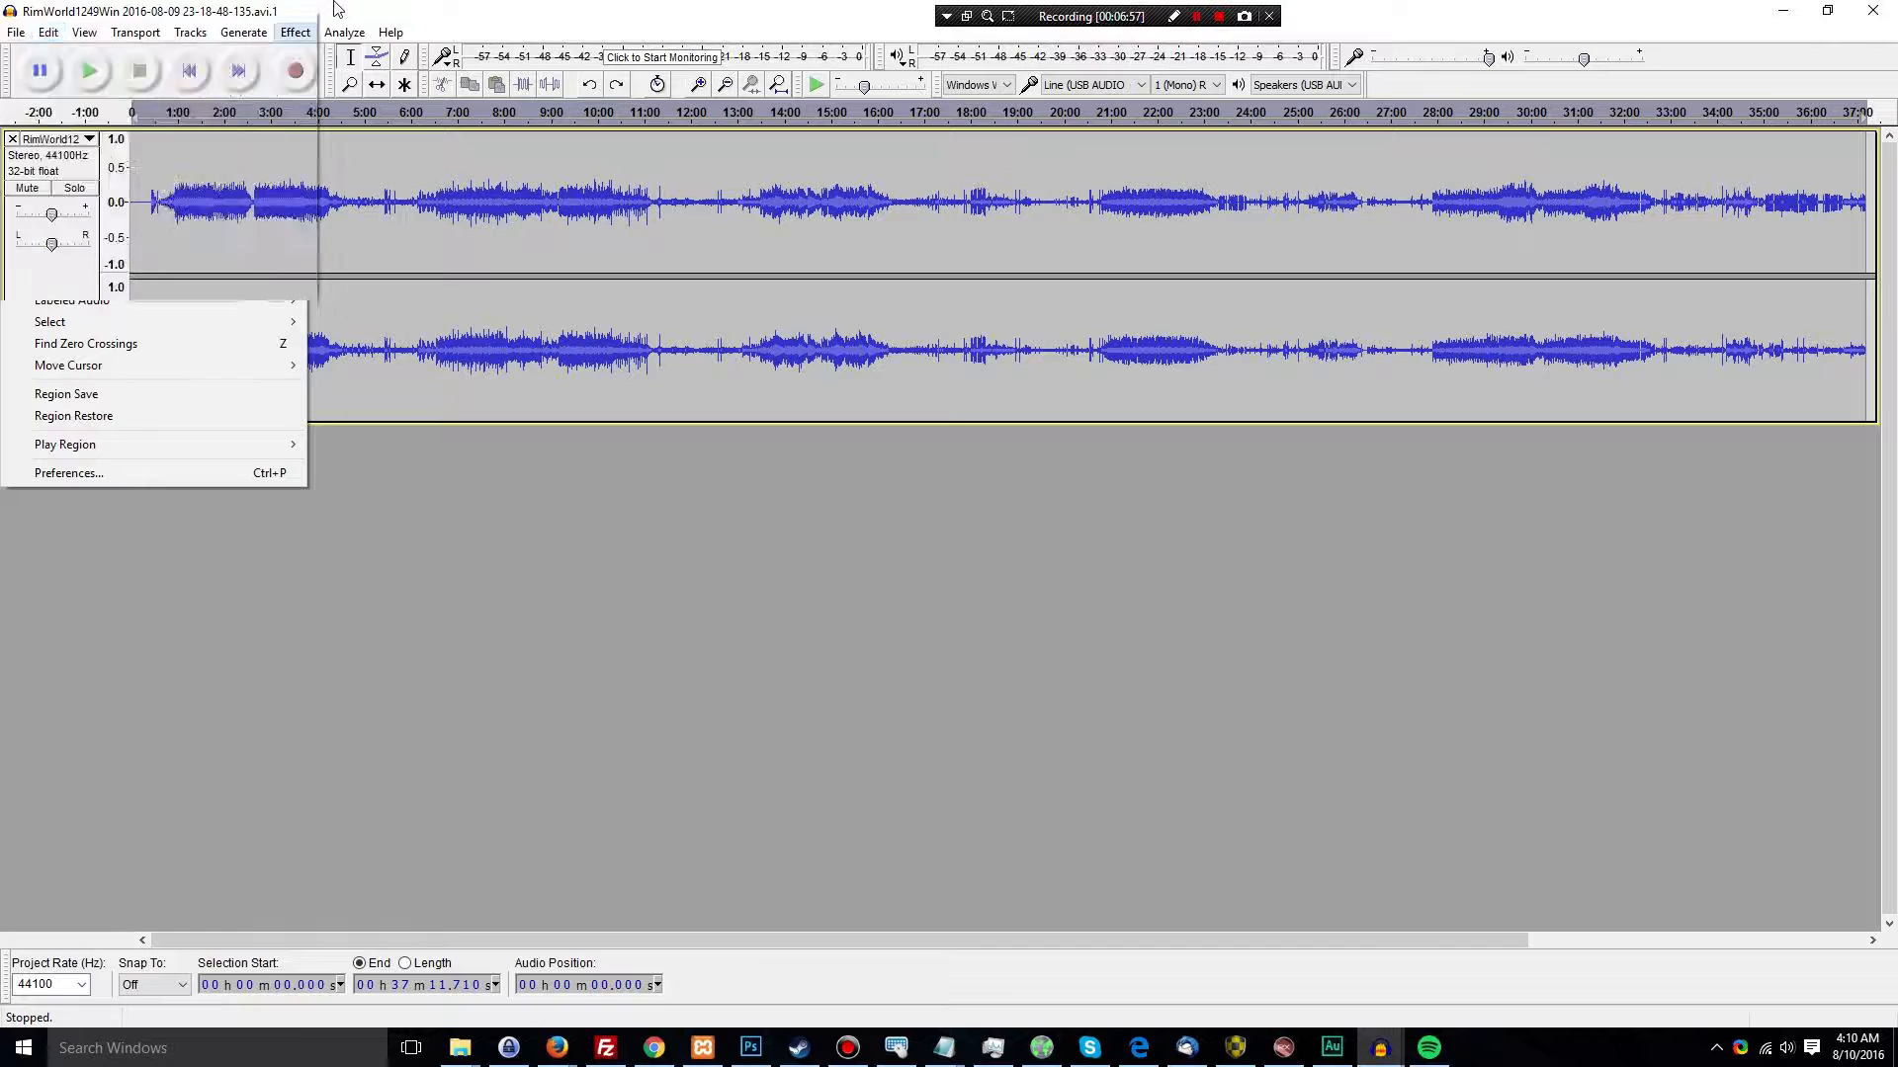
left_click(48, 32)
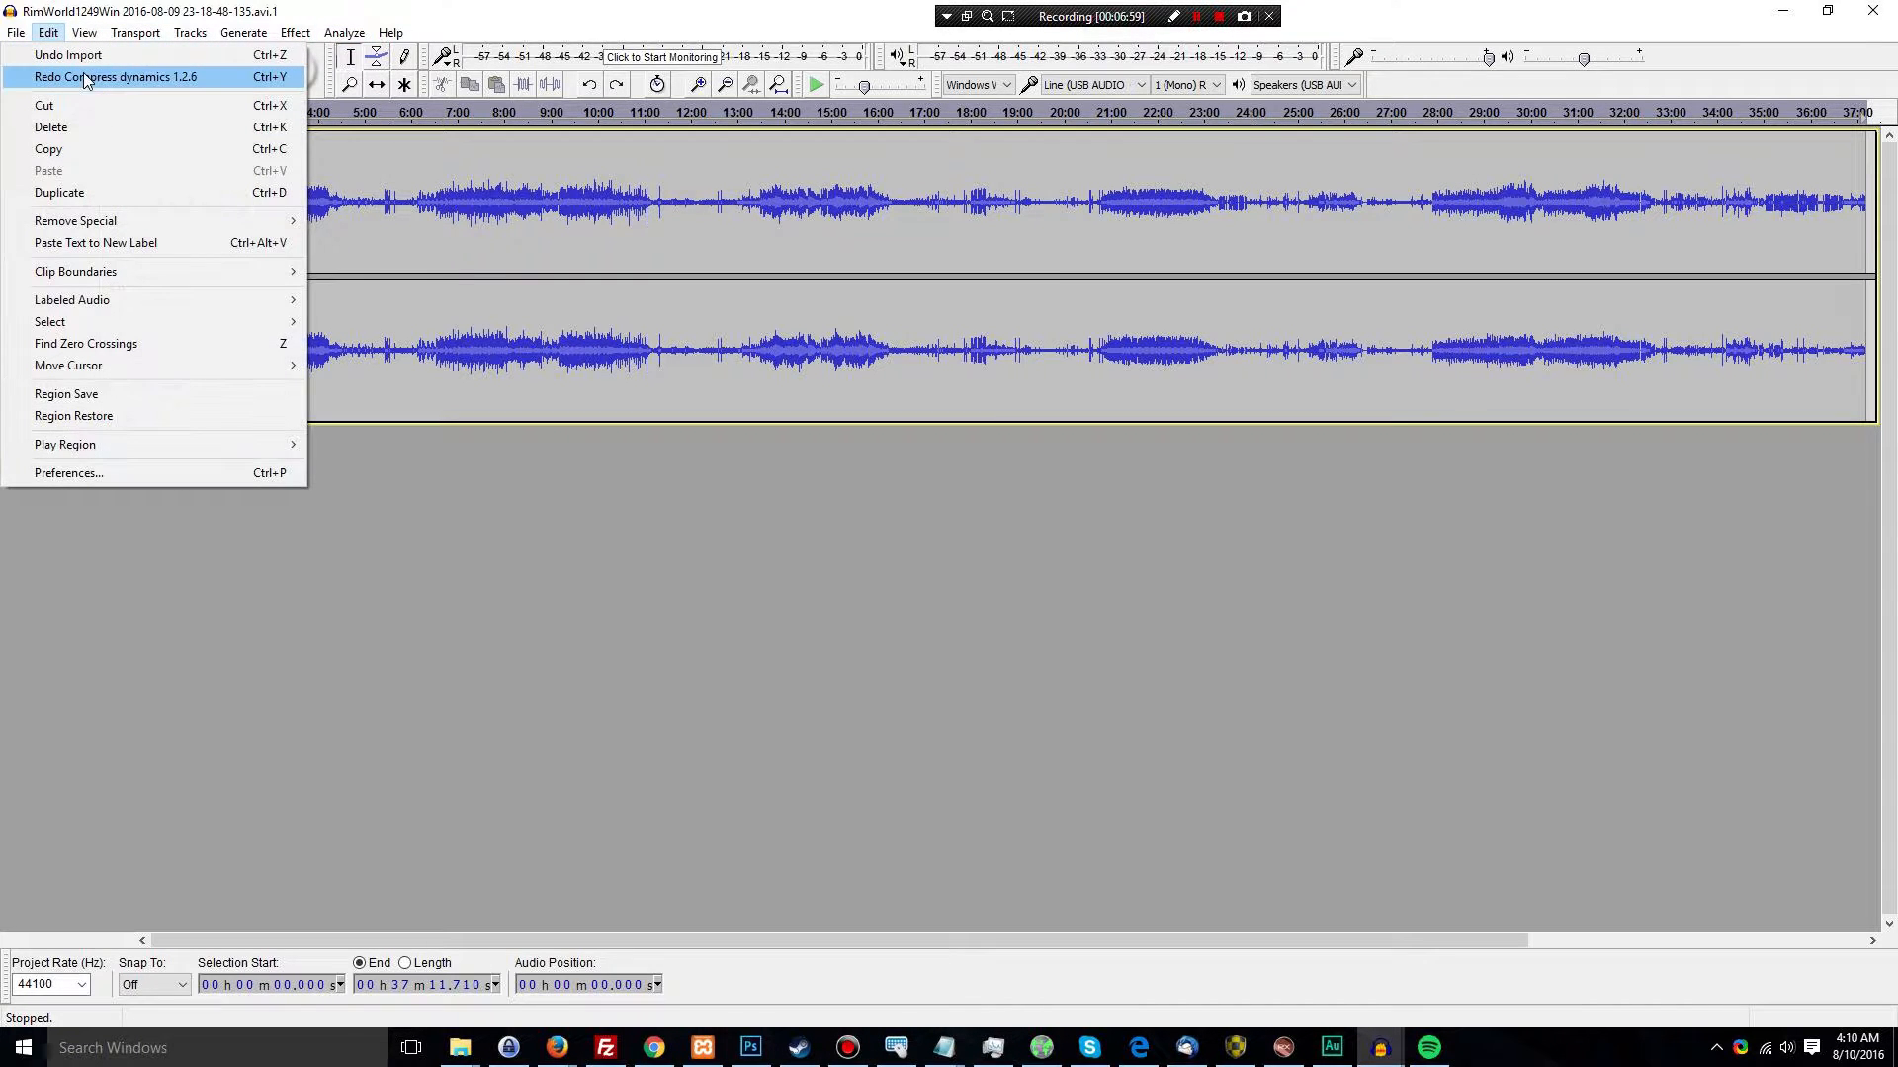
left_click(95, 77)
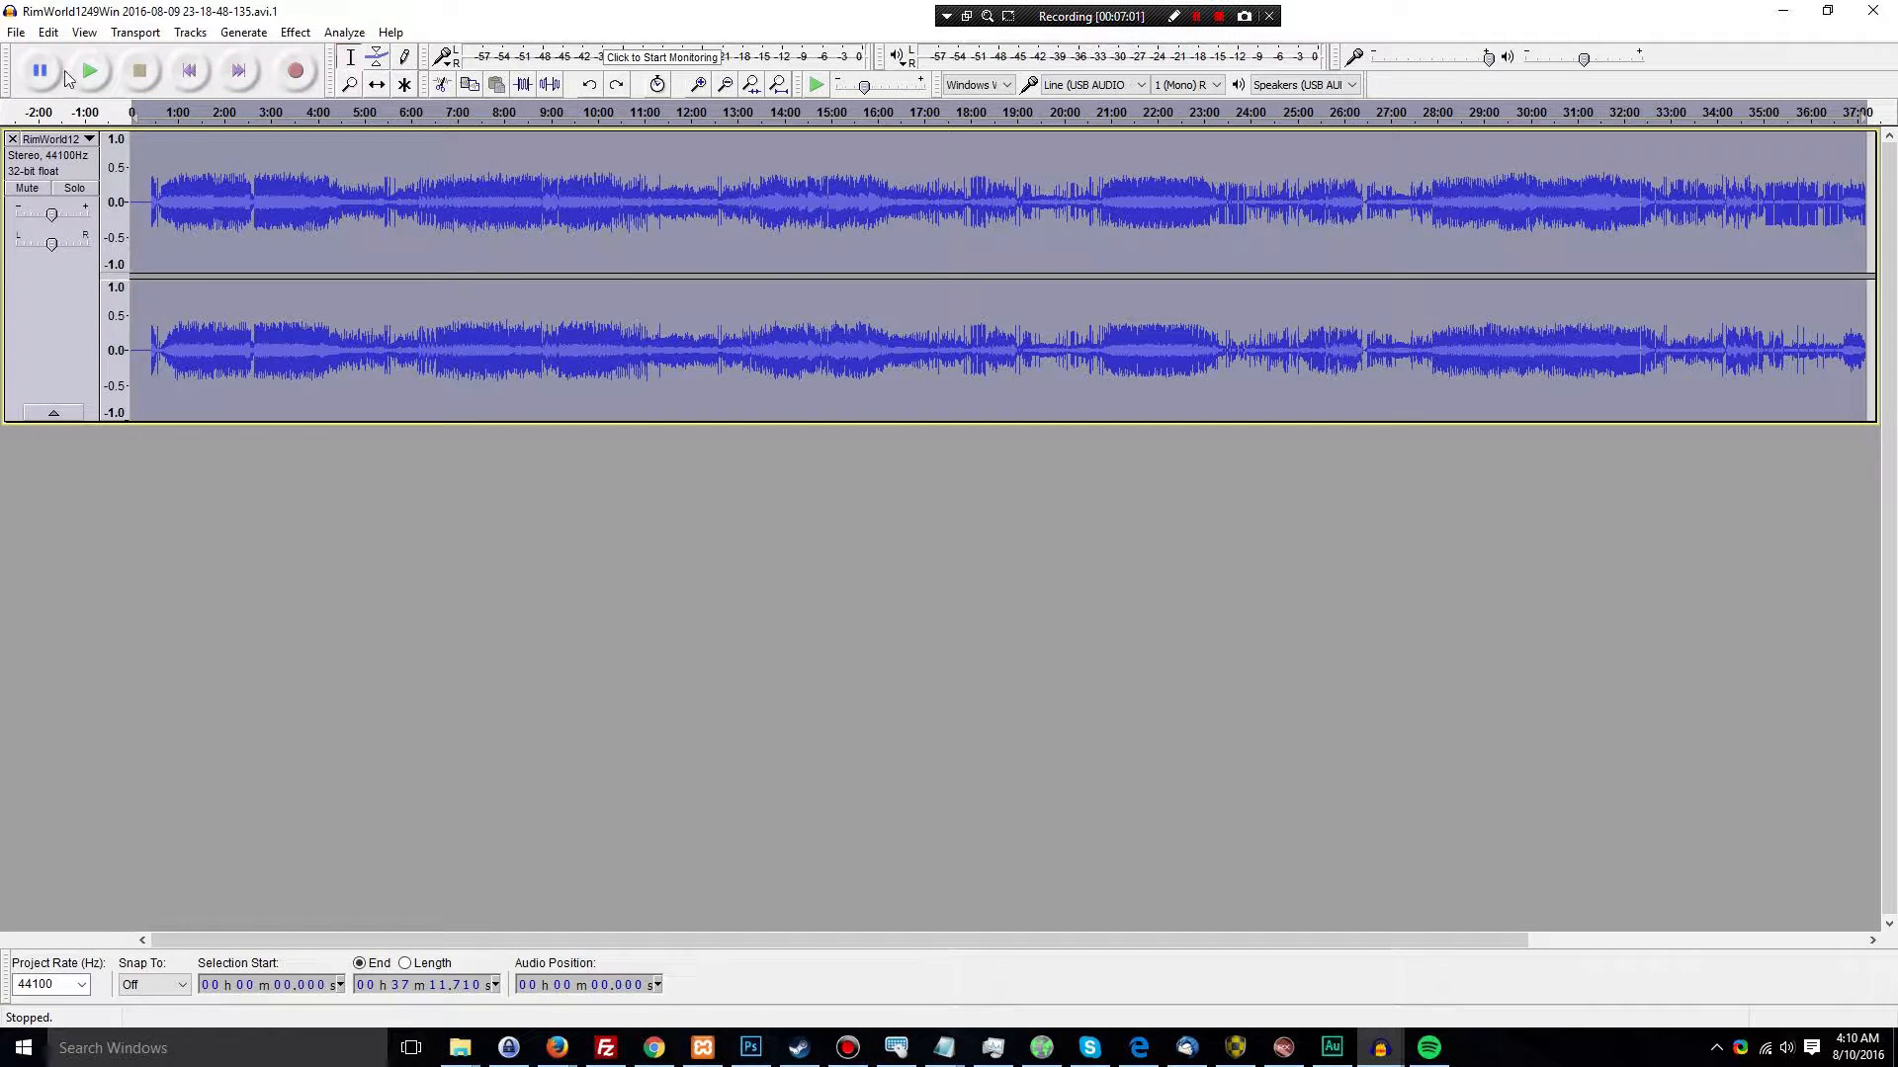
left_click(47, 32)
left_click(89, 77)
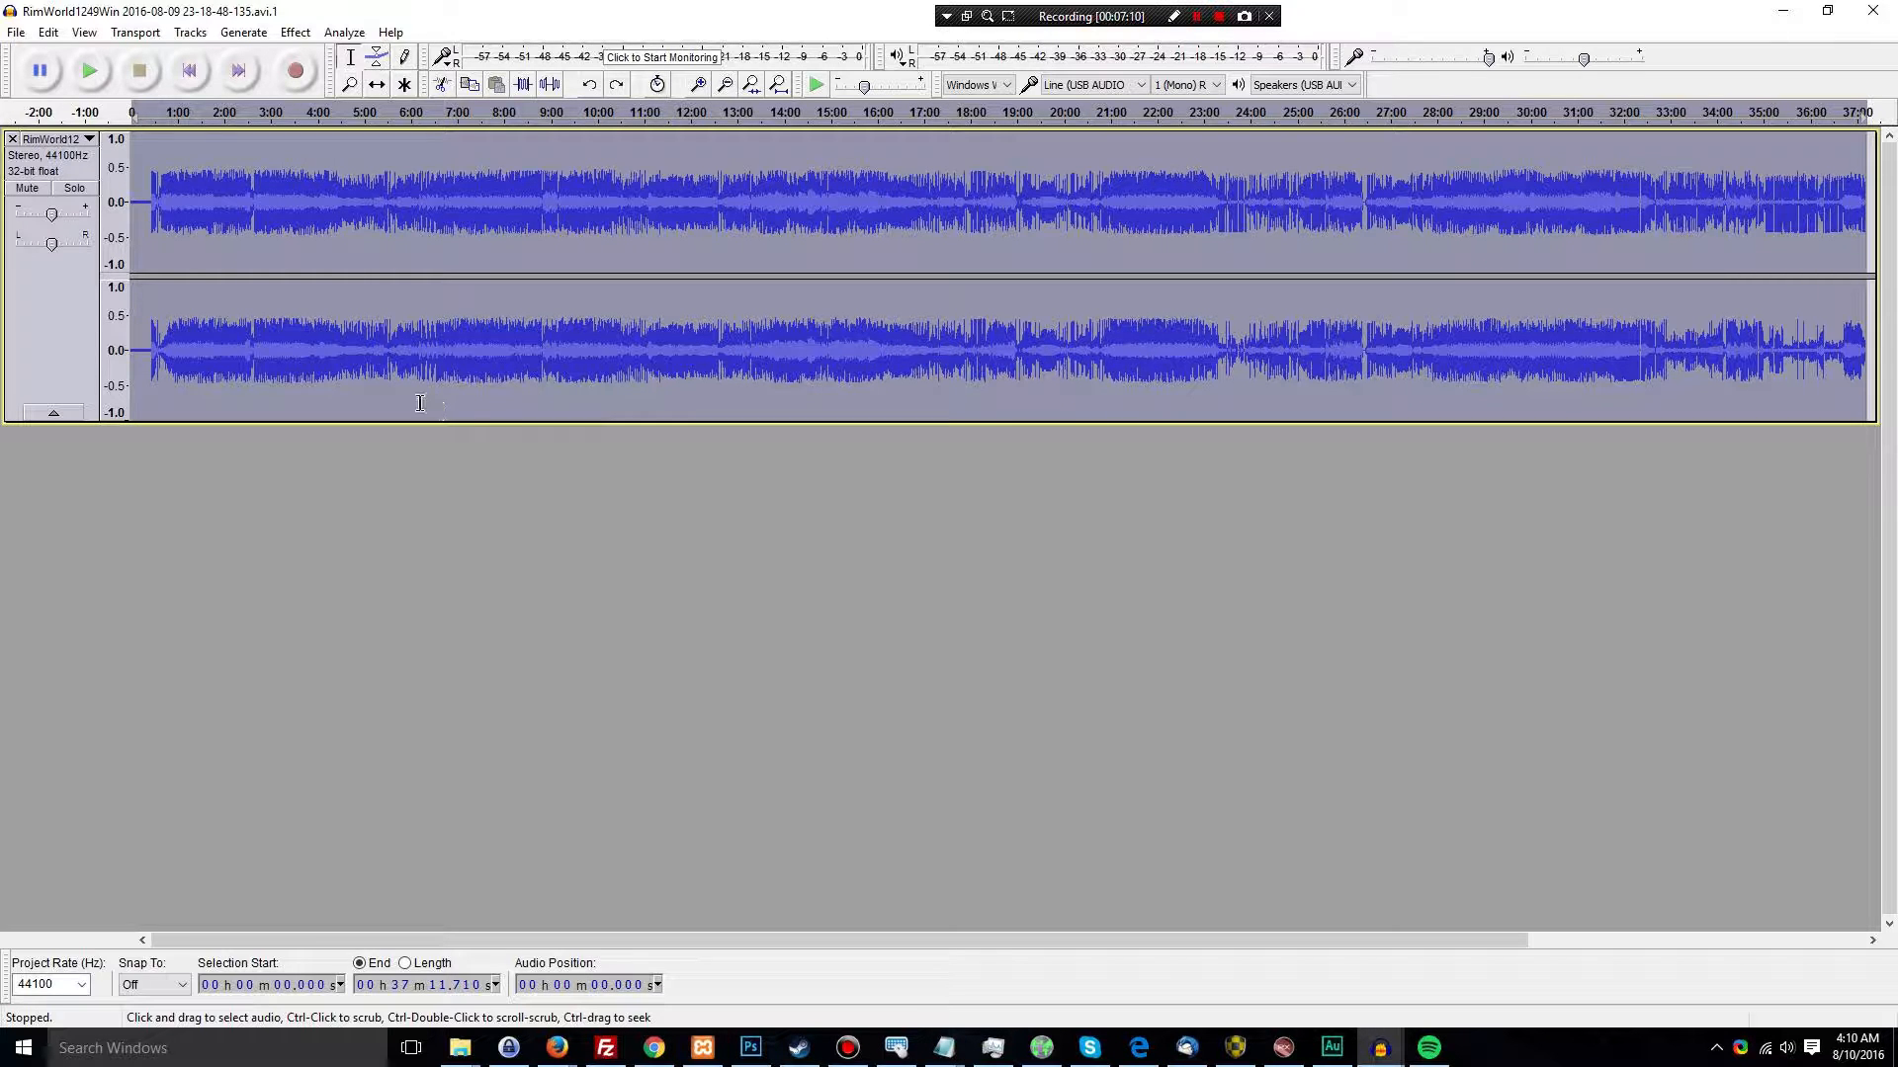
left_click(49, 32)
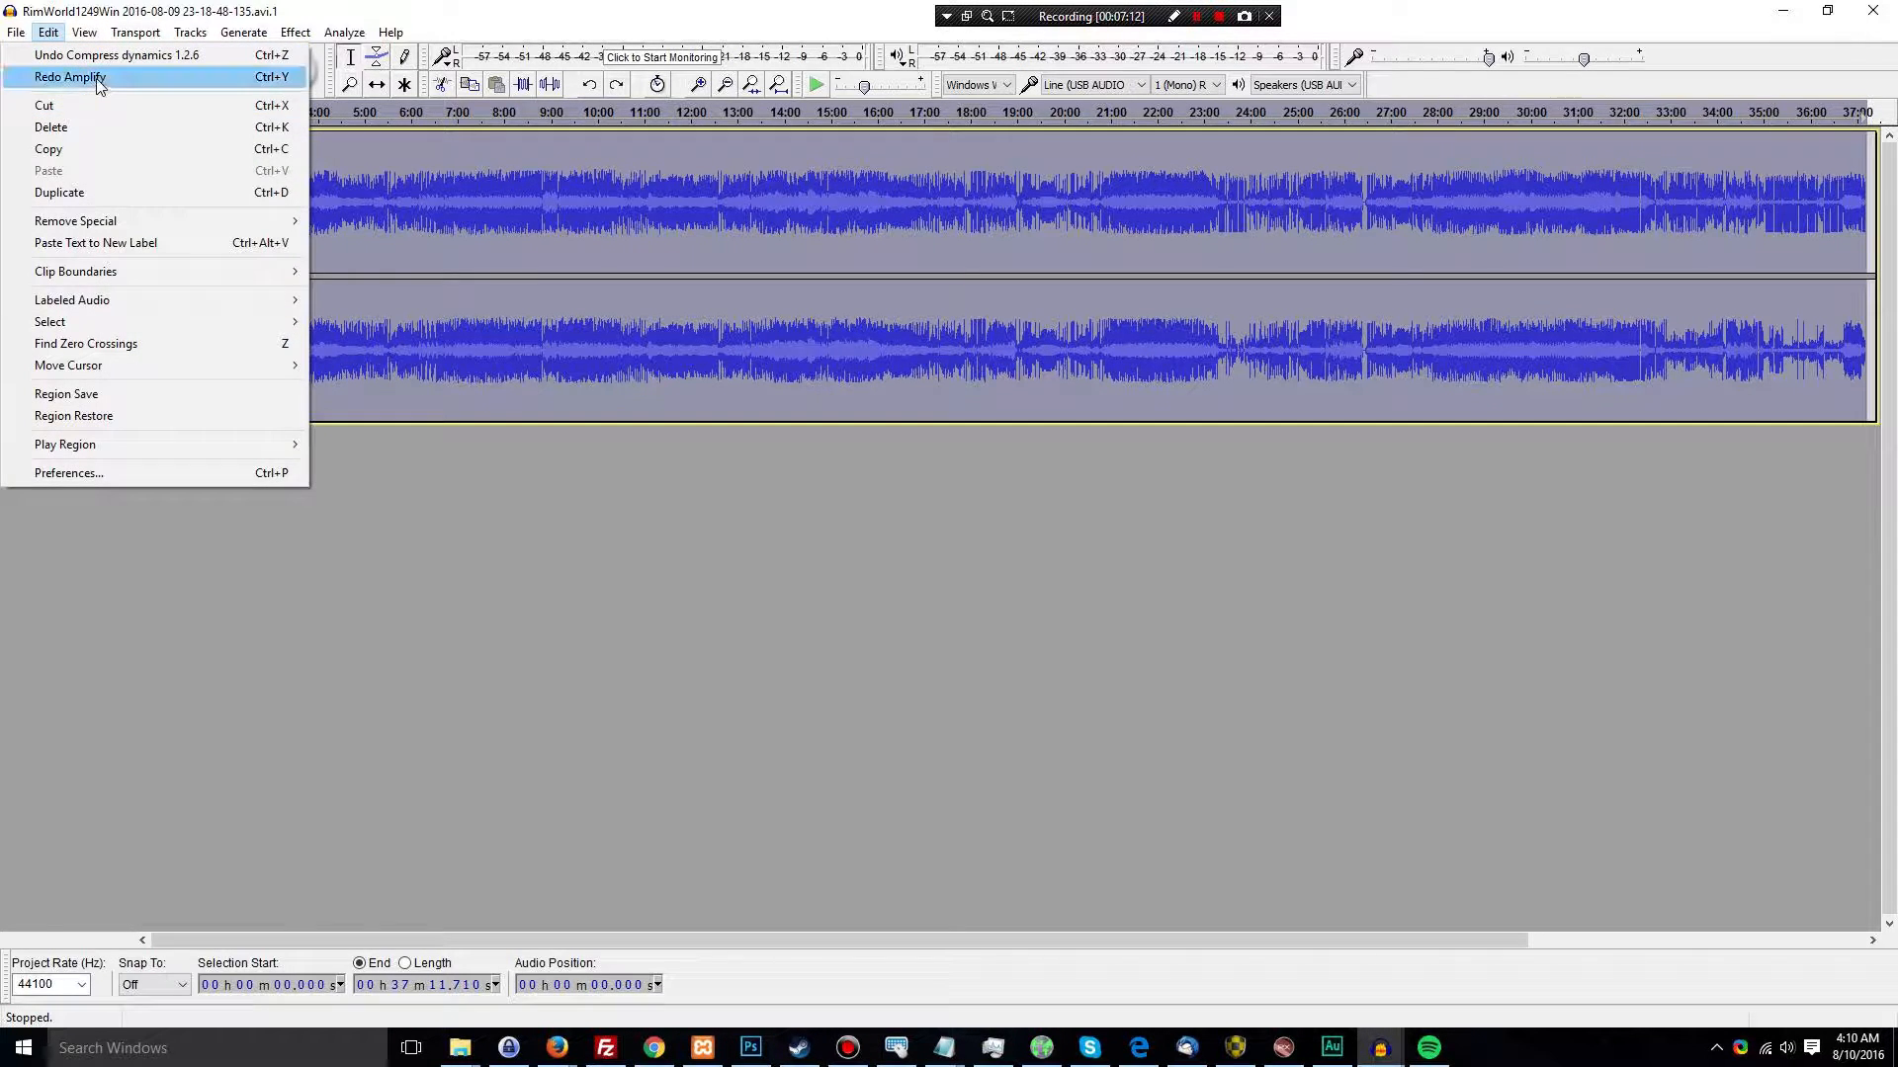
left_click(100, 79)
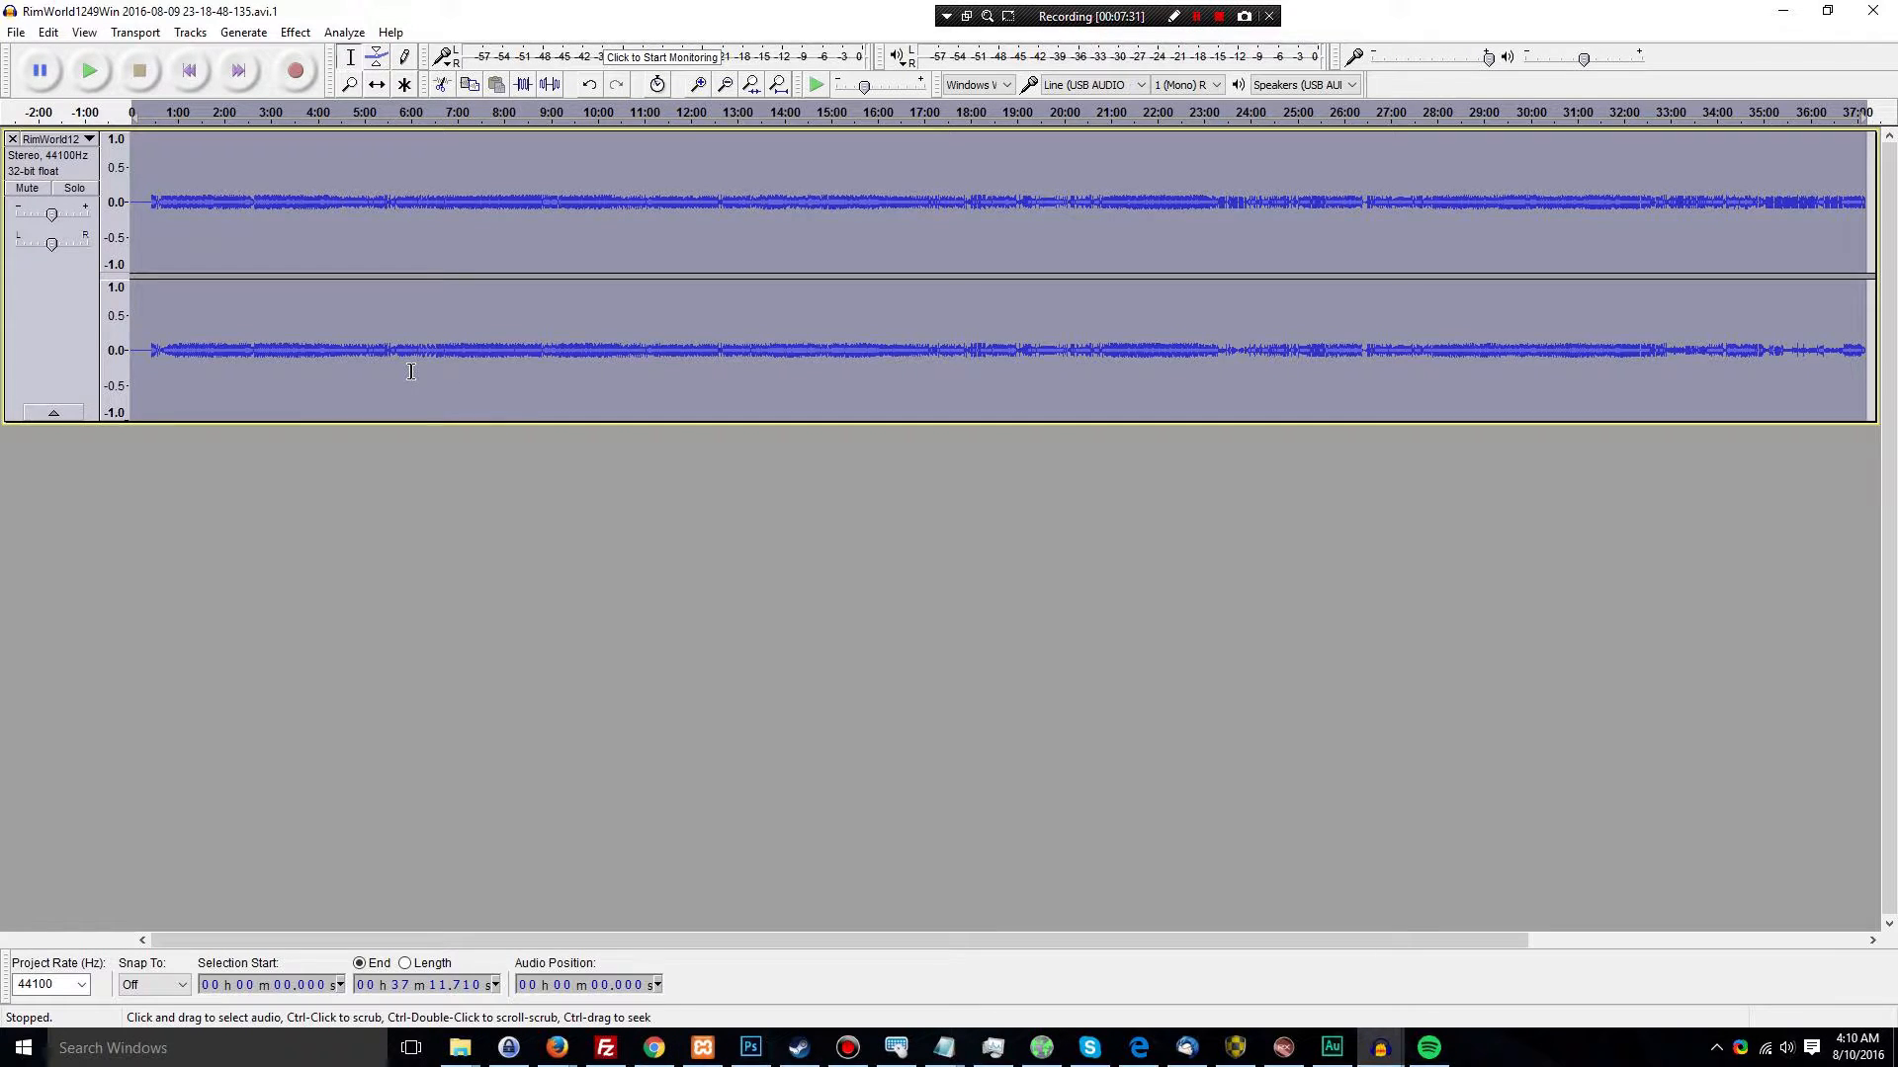
left_click(16, 32)
left_click(566, 546)
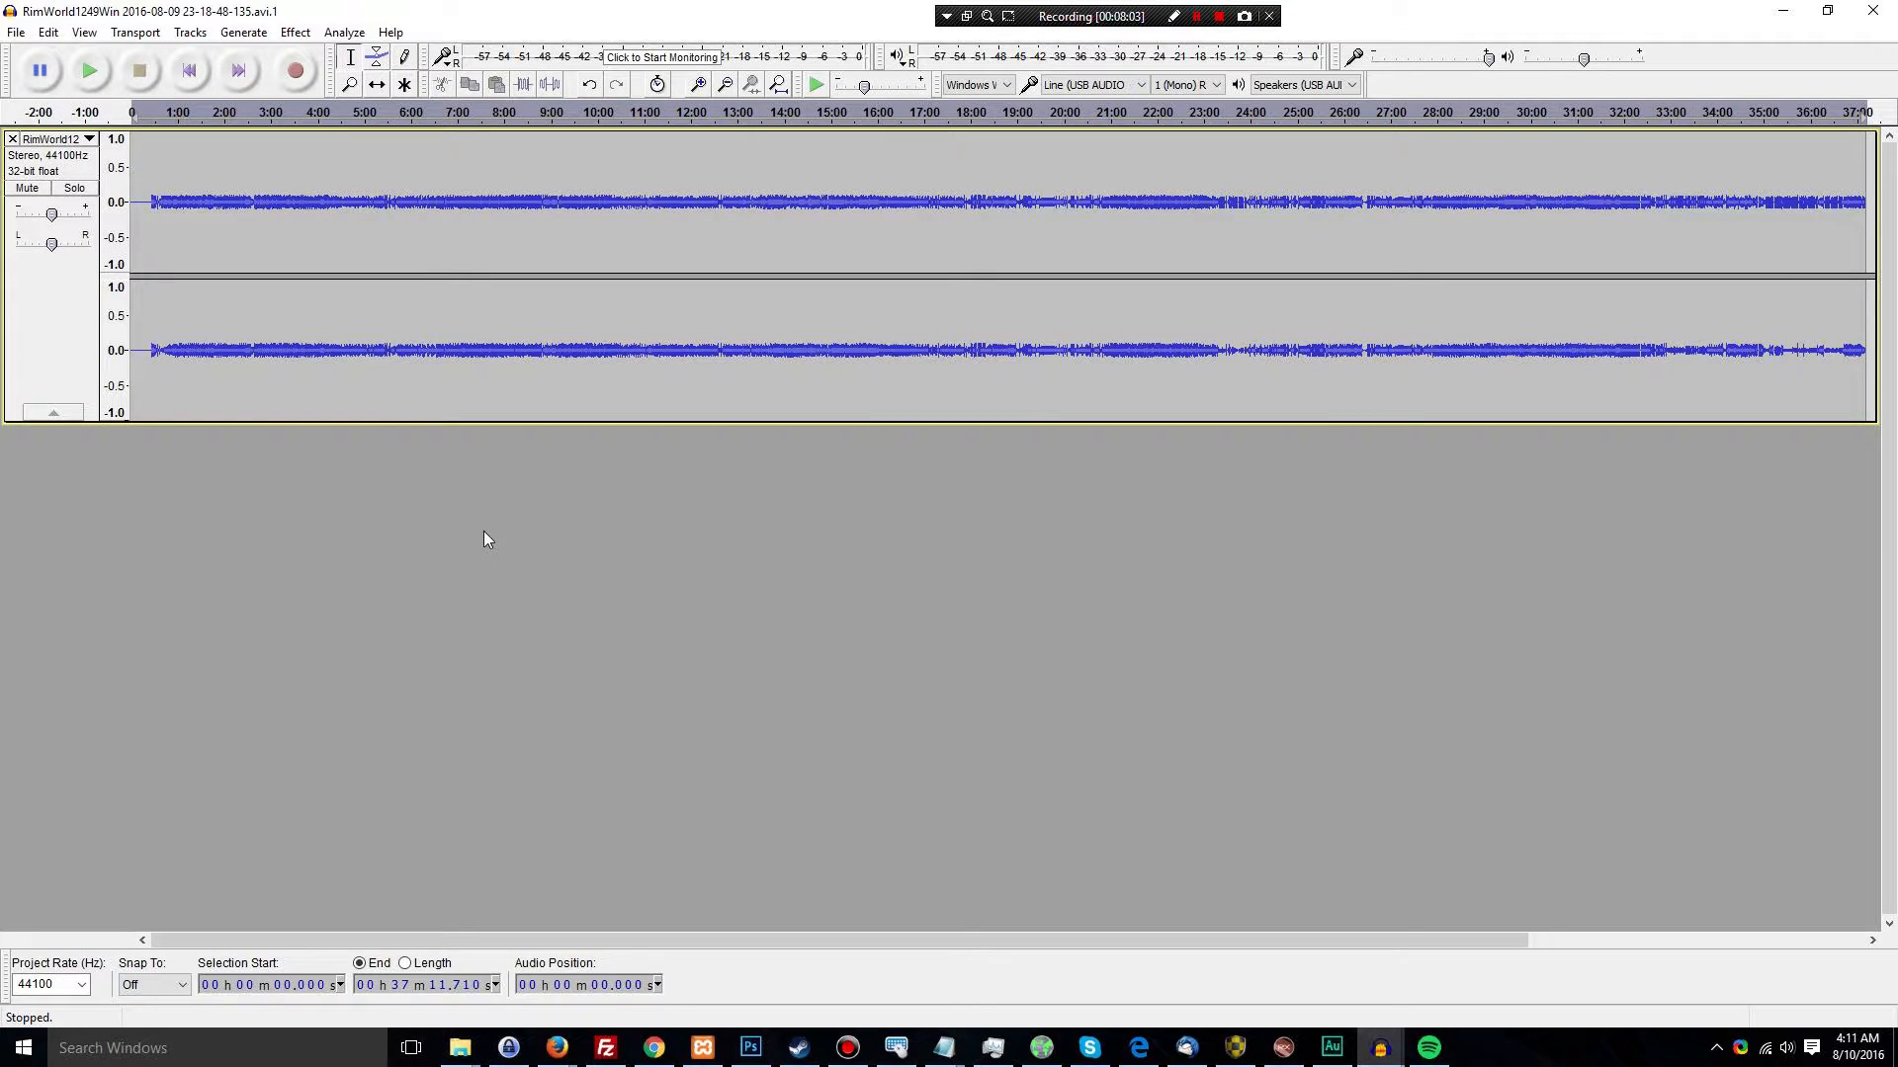
Switch to Adobe Audition, examine the processed voice passages between about 3:38 and 6:00, and return to Audacity
left_click(1331, 1048)
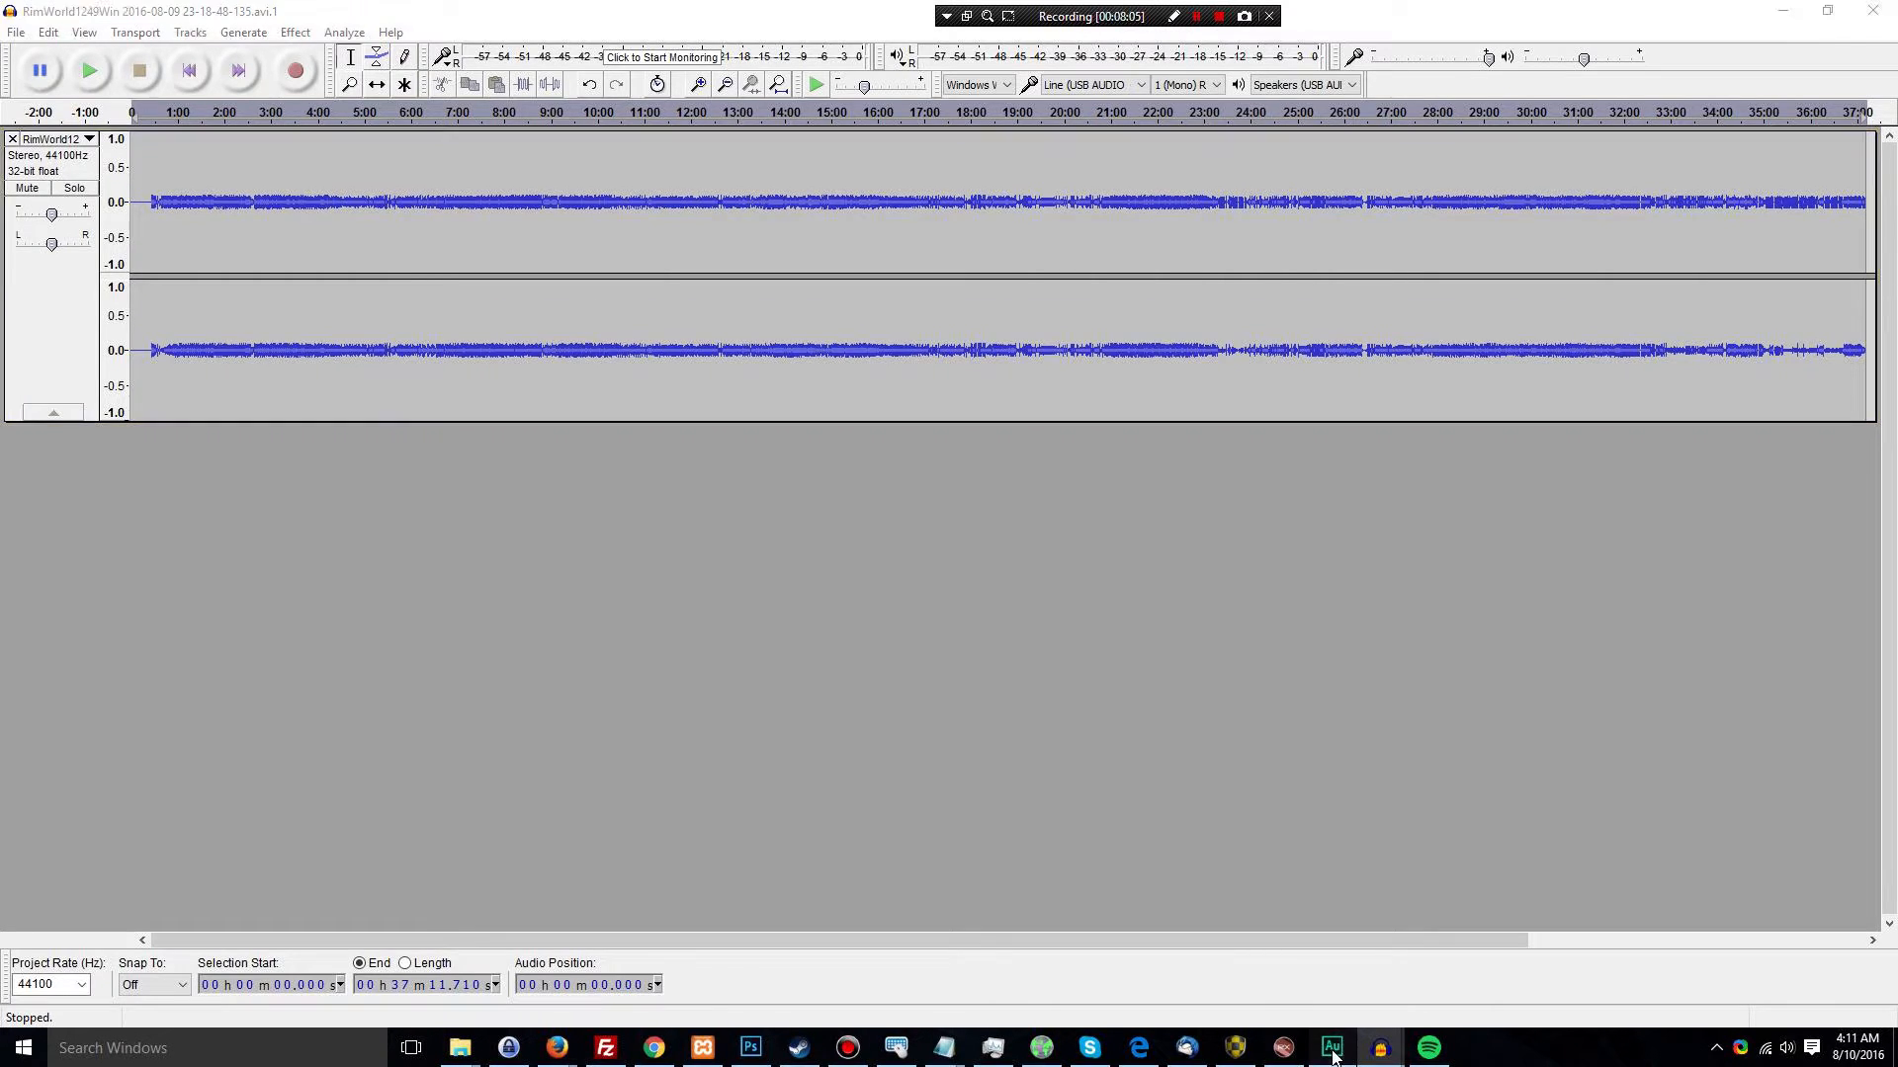
left_click(706, 636)
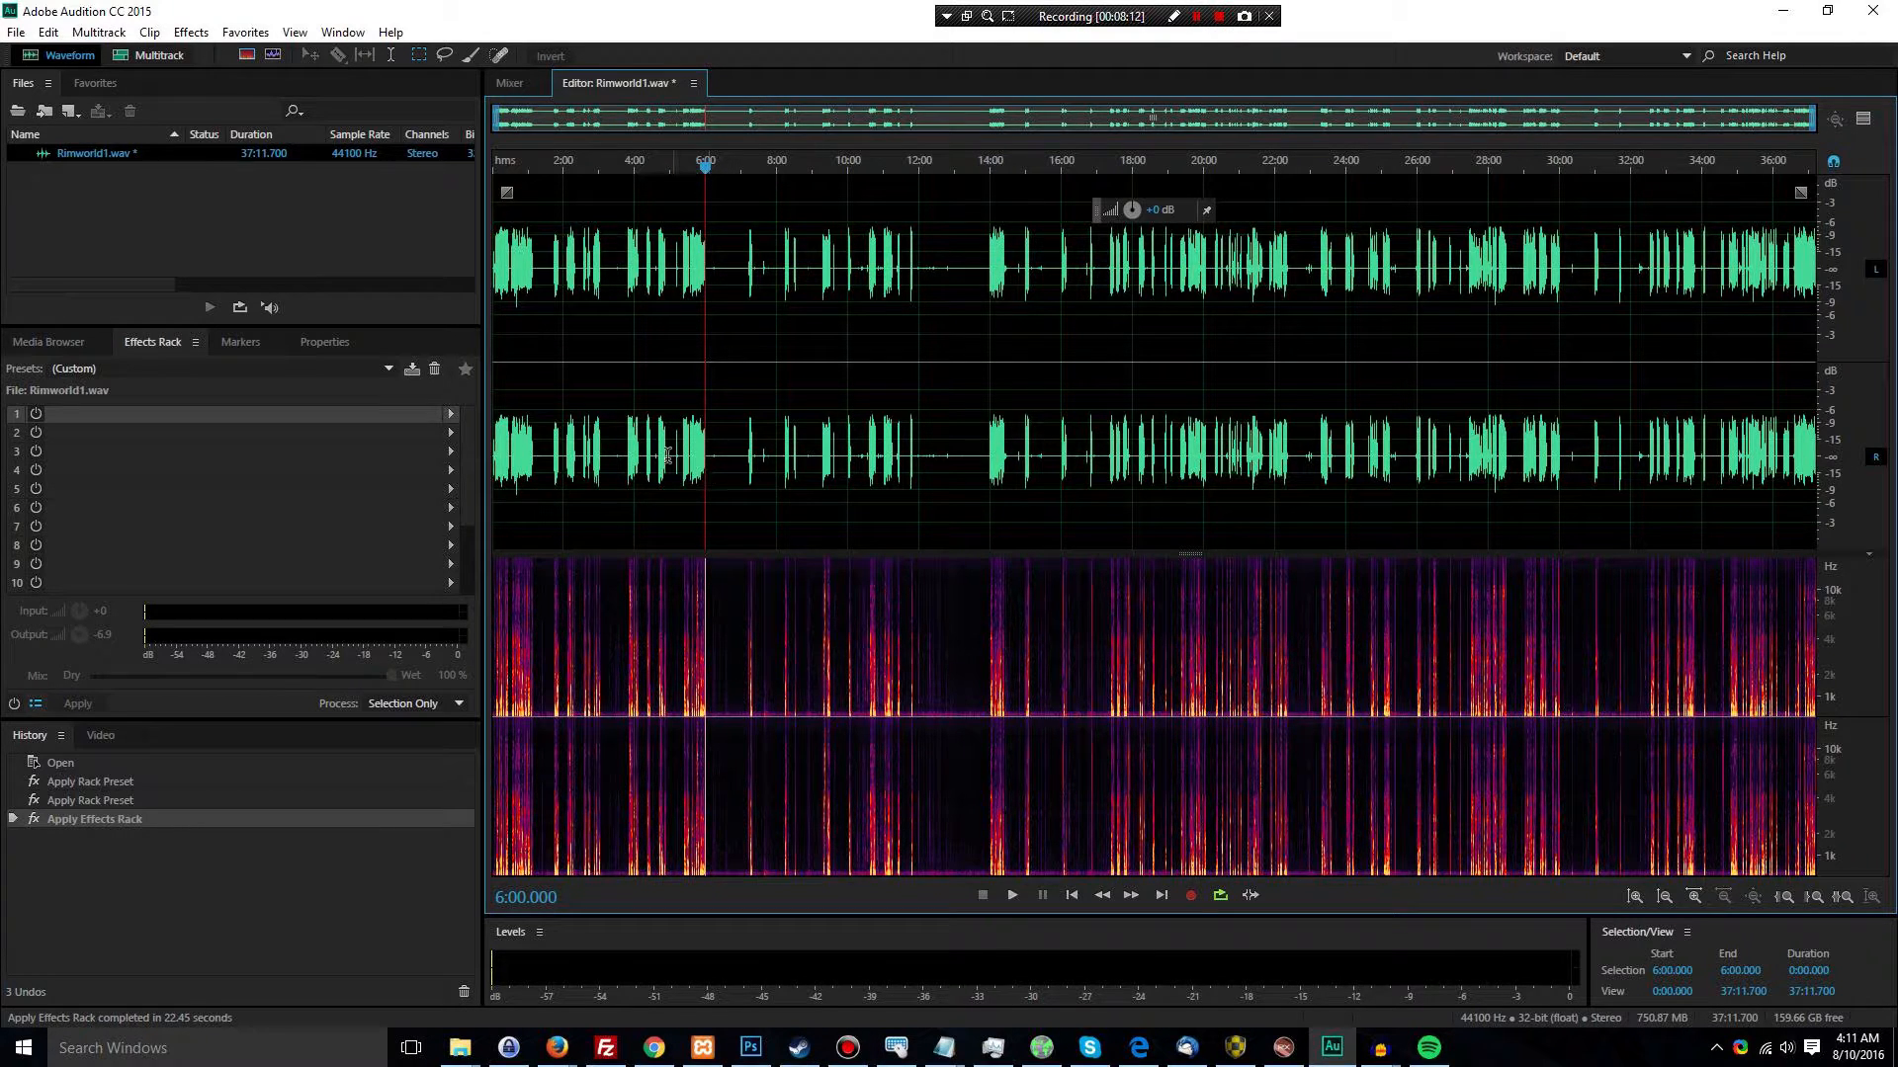
left_click(622, 450)
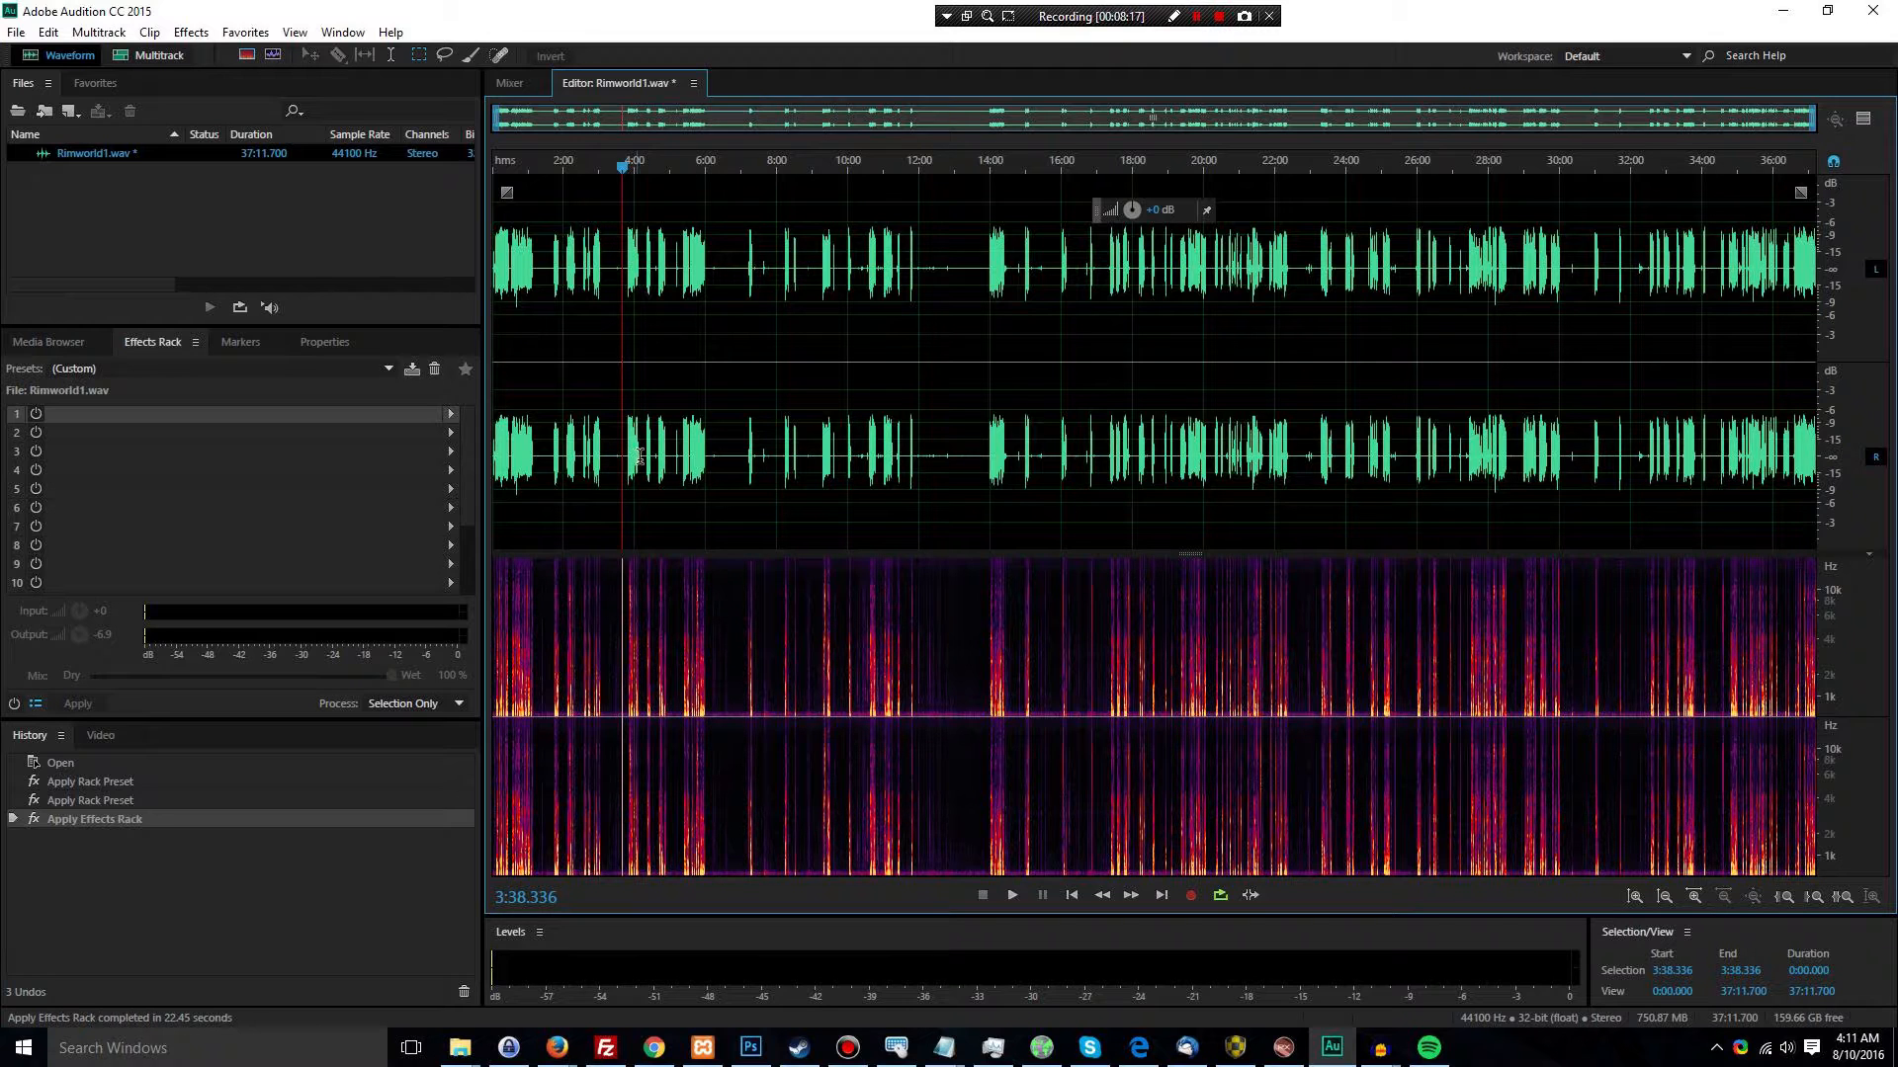
left_click(645, 454)
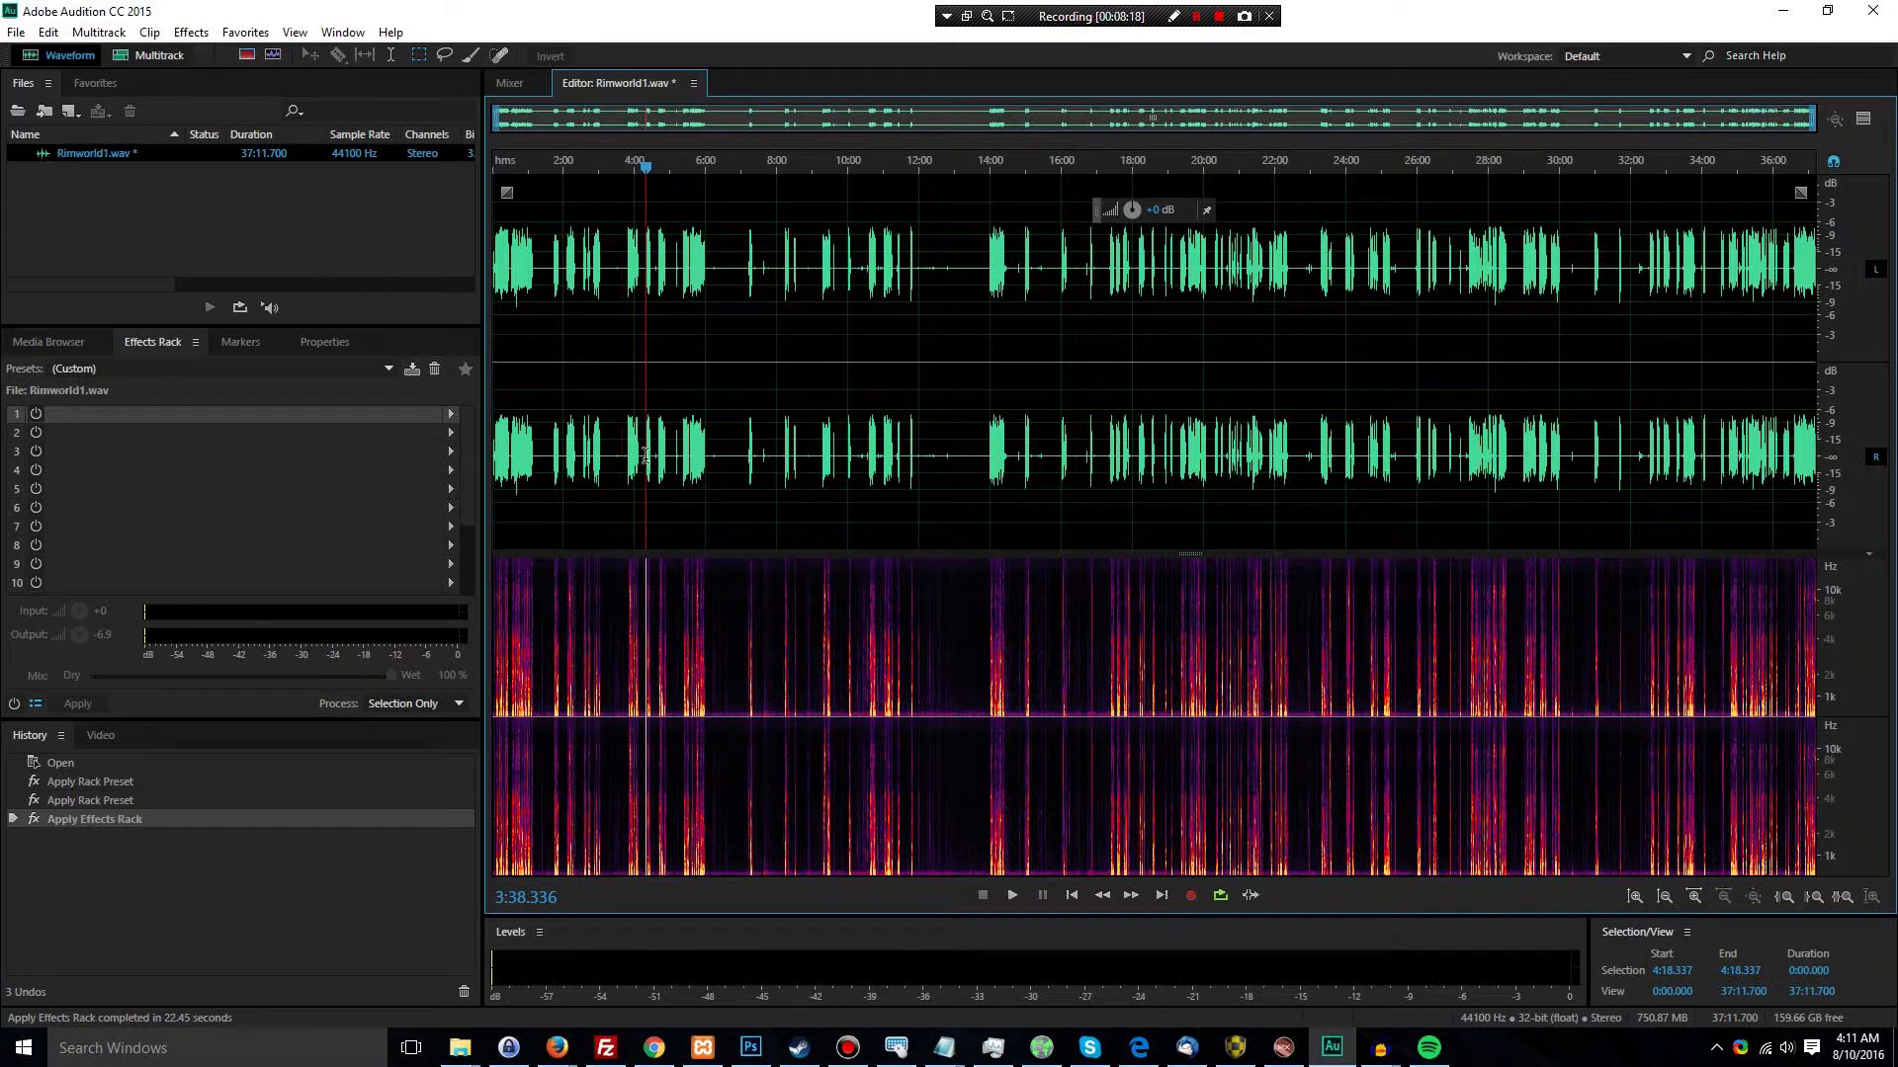
left_click(749, 456)
left_click(621, 449)
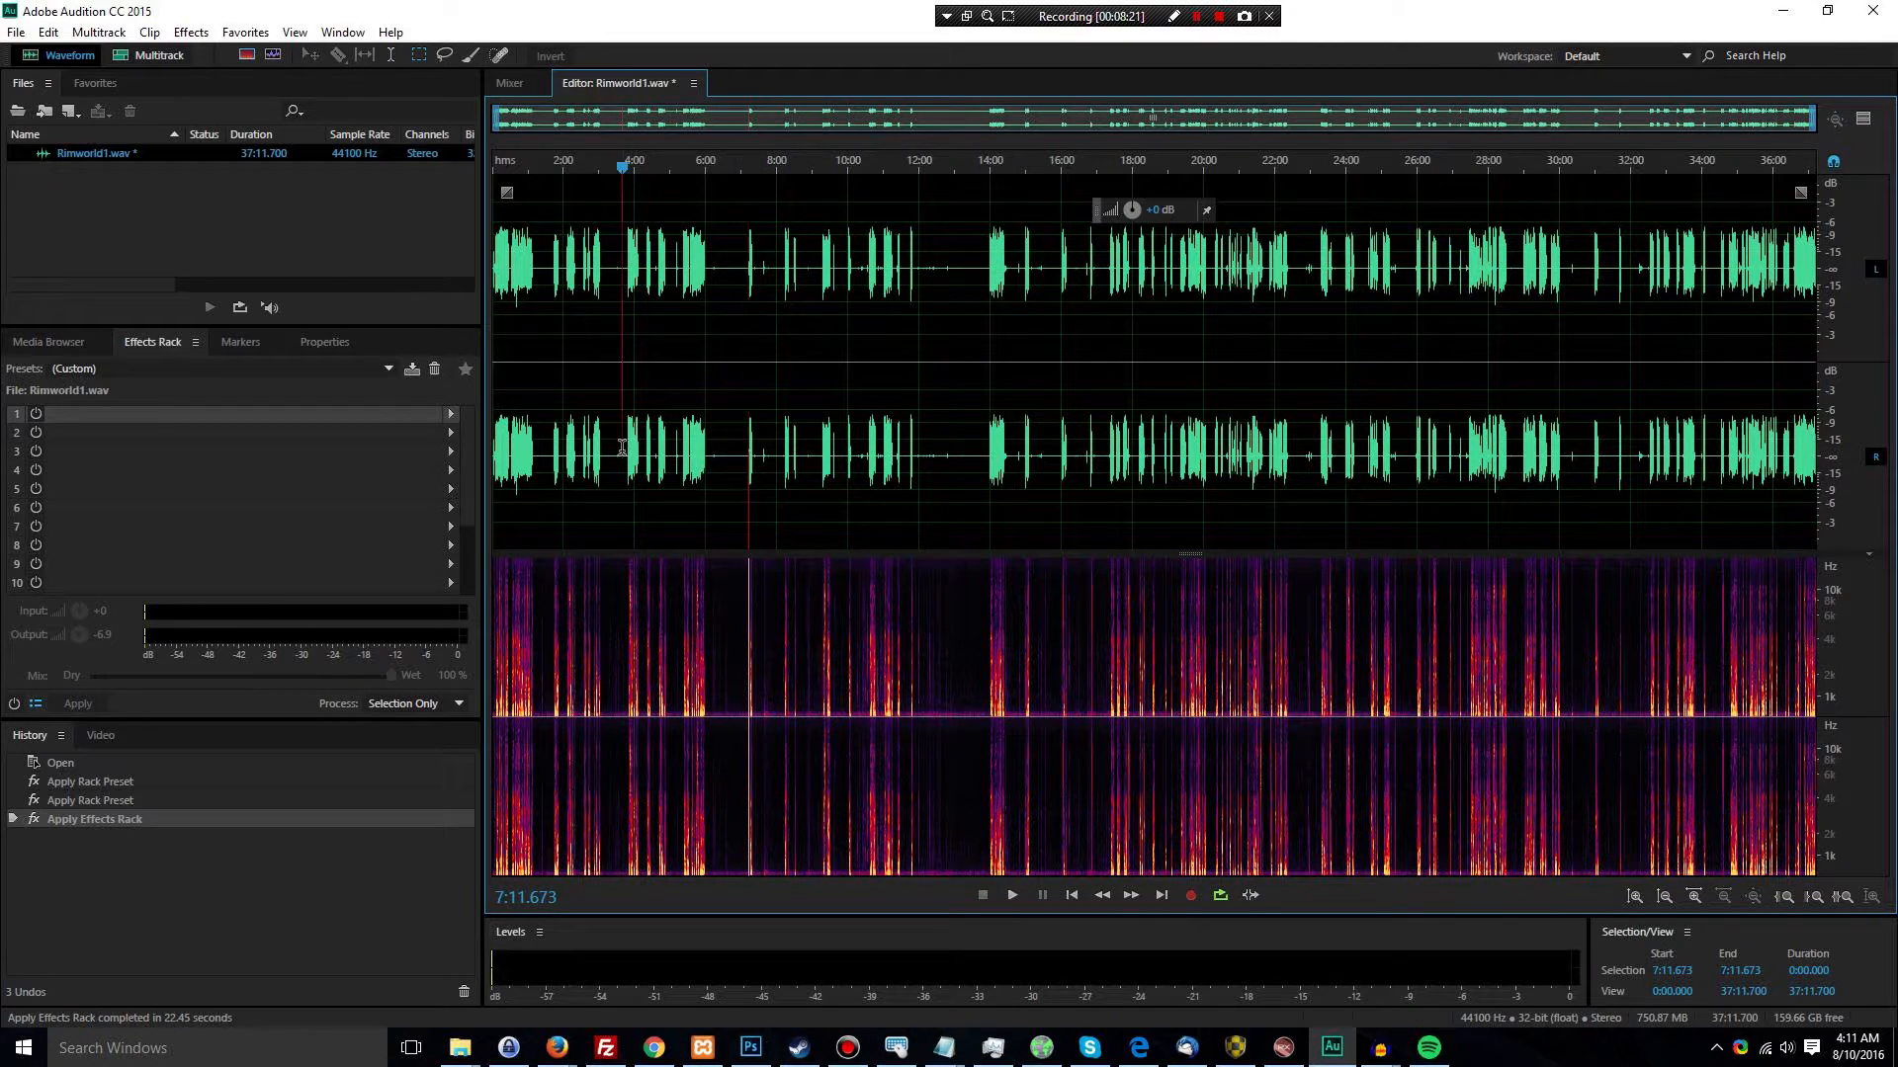
left_click(1782, 11)
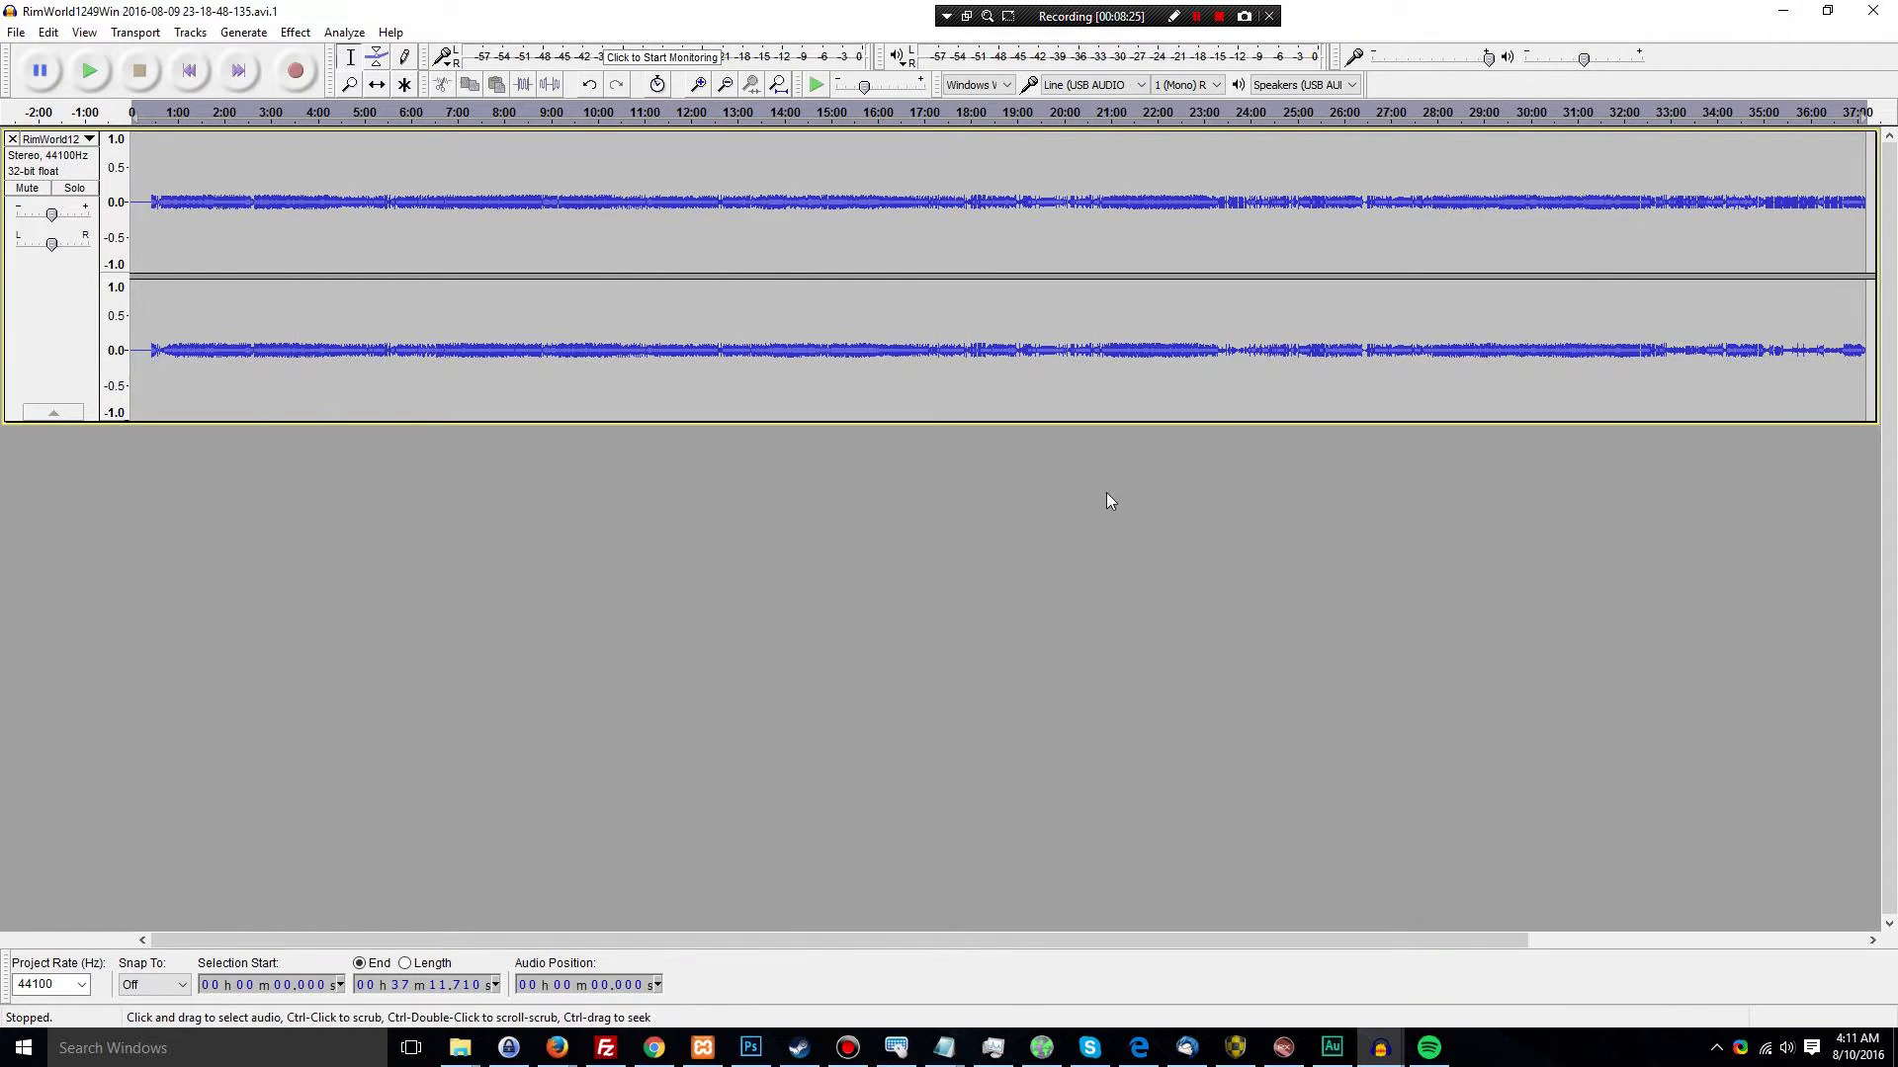